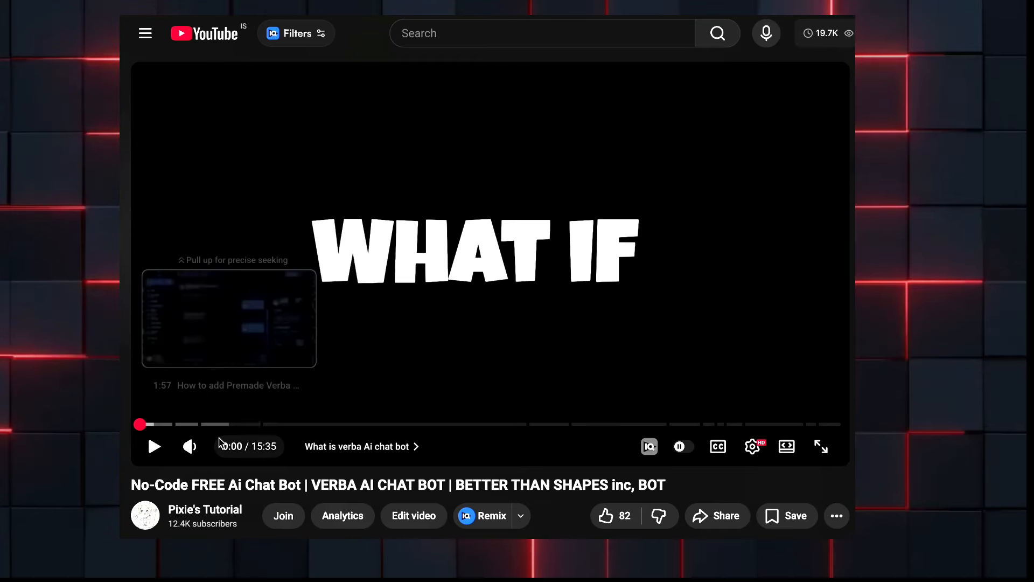
Open the video's audio track settings and browse the list of auto-dubbed languages
click(746, 447)
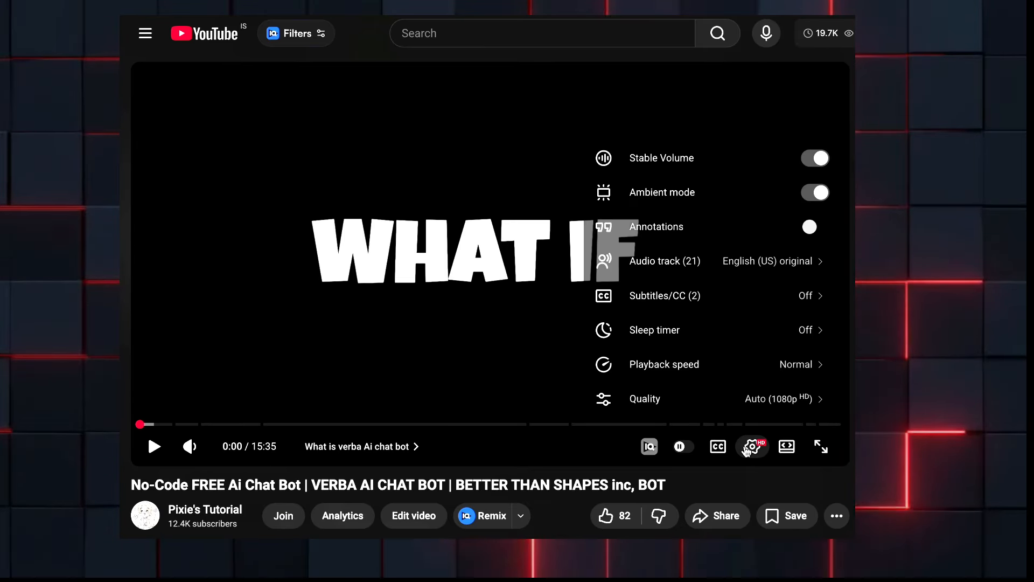
click(694, 273)
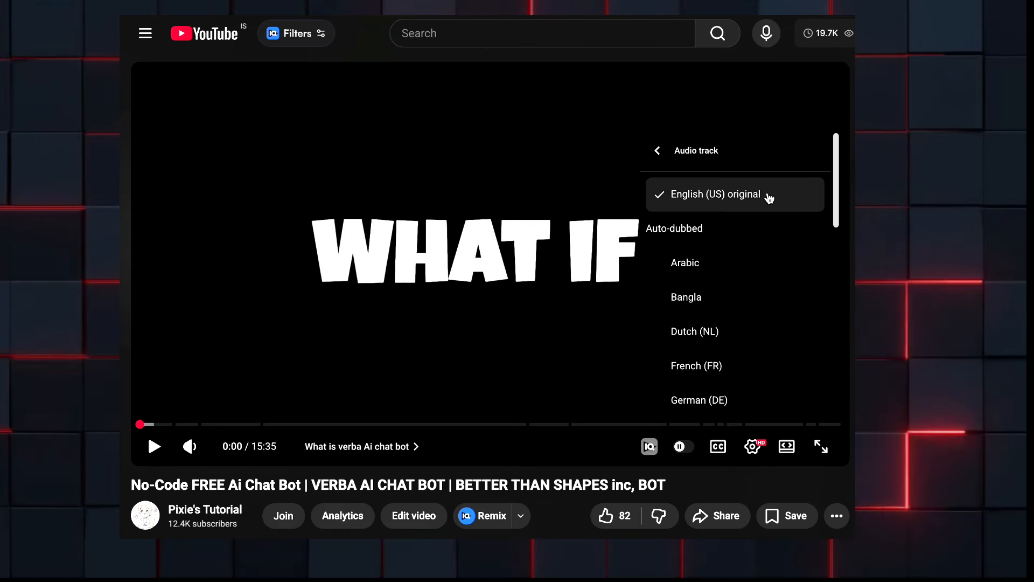
drag(835, 179, 839, 270)
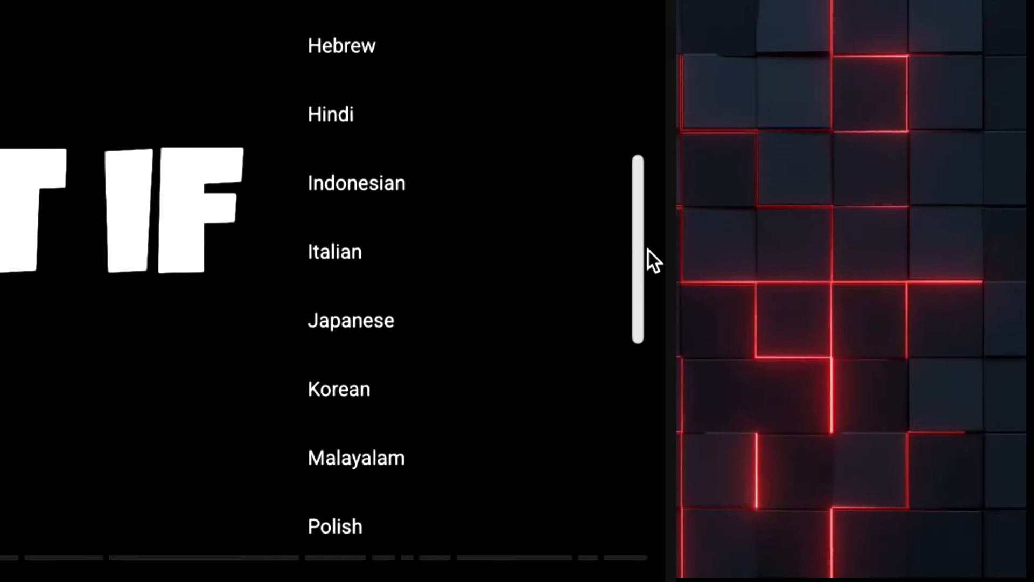
drag(649, 251, 651, 457)
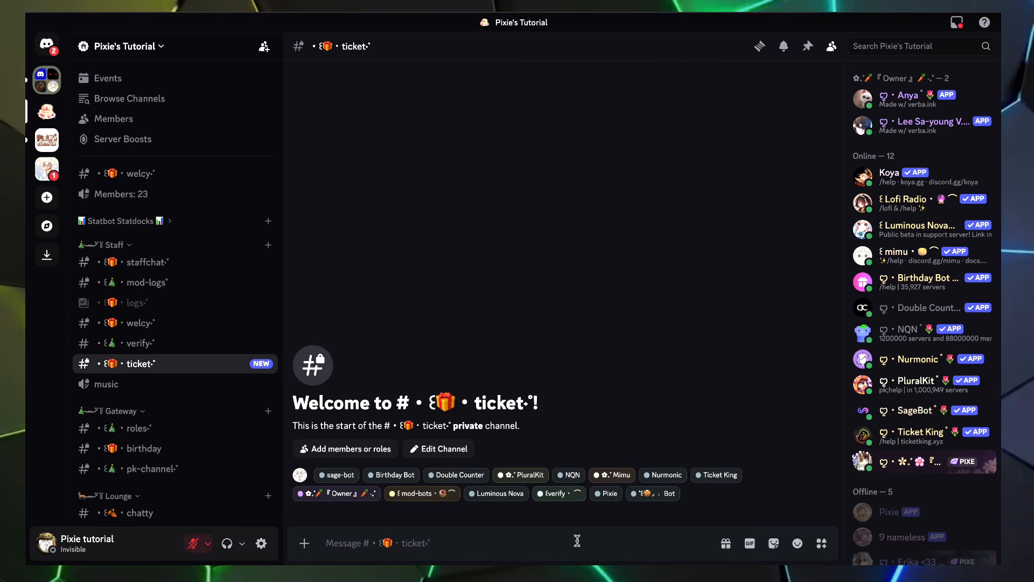
Switch to Discord, send a message mentioning SageBot in the ticket channel, and open the bot's profile from the mention
text(@sage)
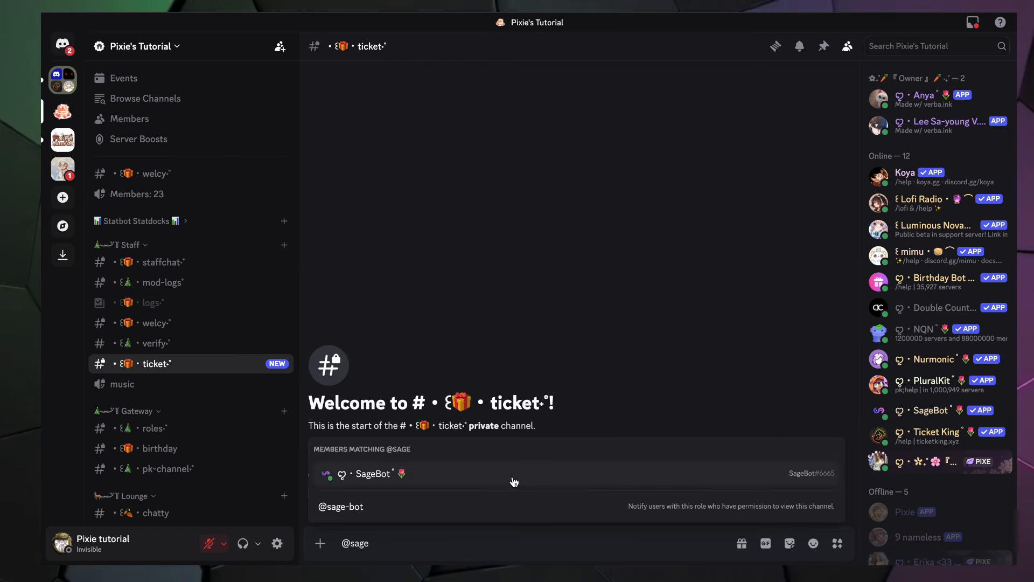
click(514, 481)
key(Return)
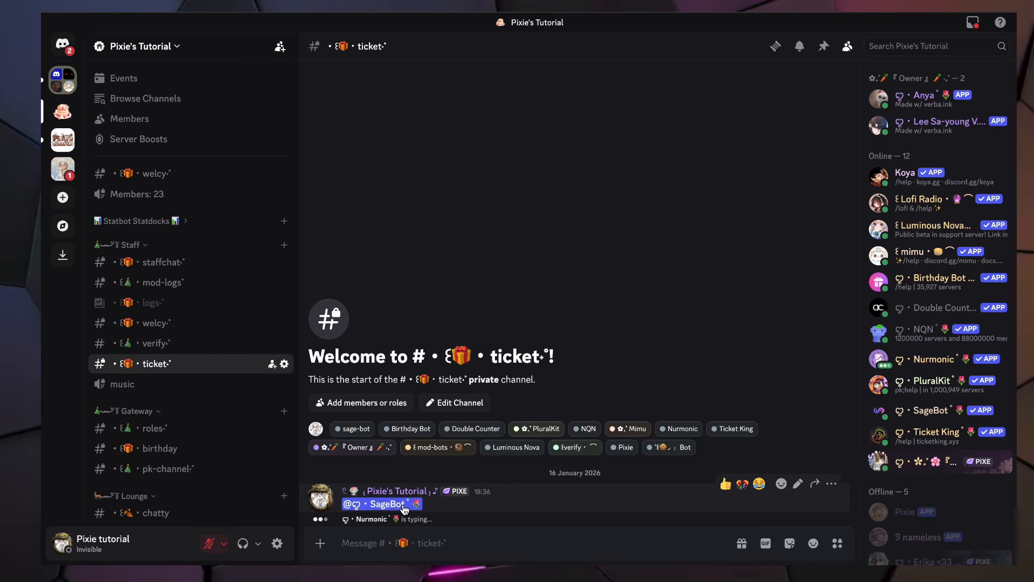
click(404, 509)
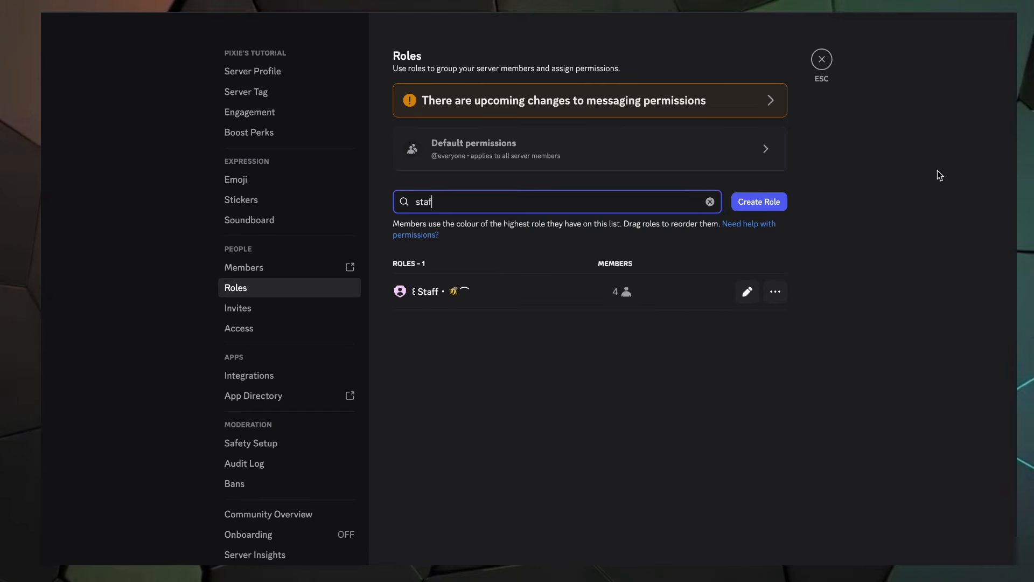
Search the server roles for "staff", view the Staff role's settings, and close the server settings
text(f)
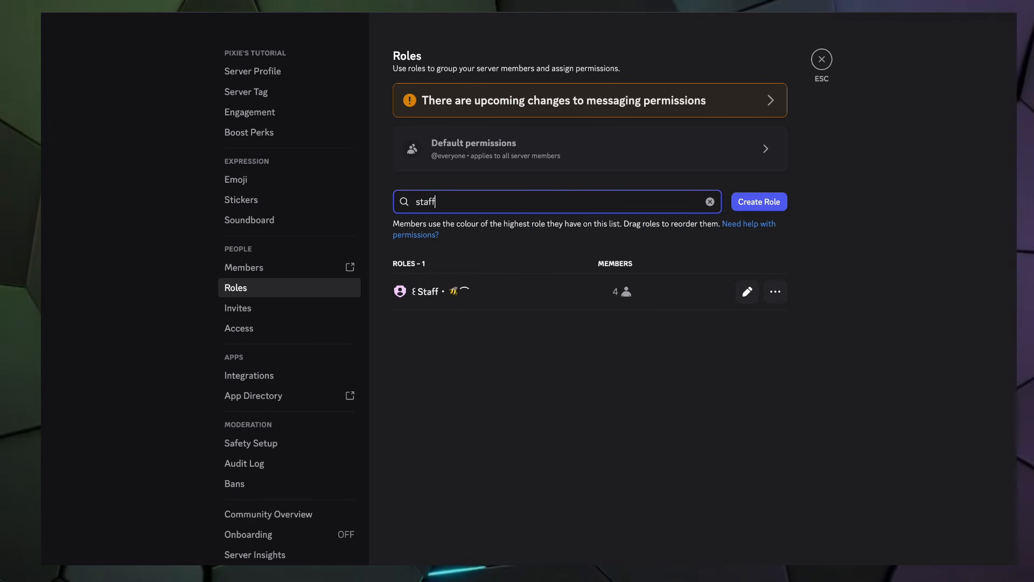
click(431, 296)
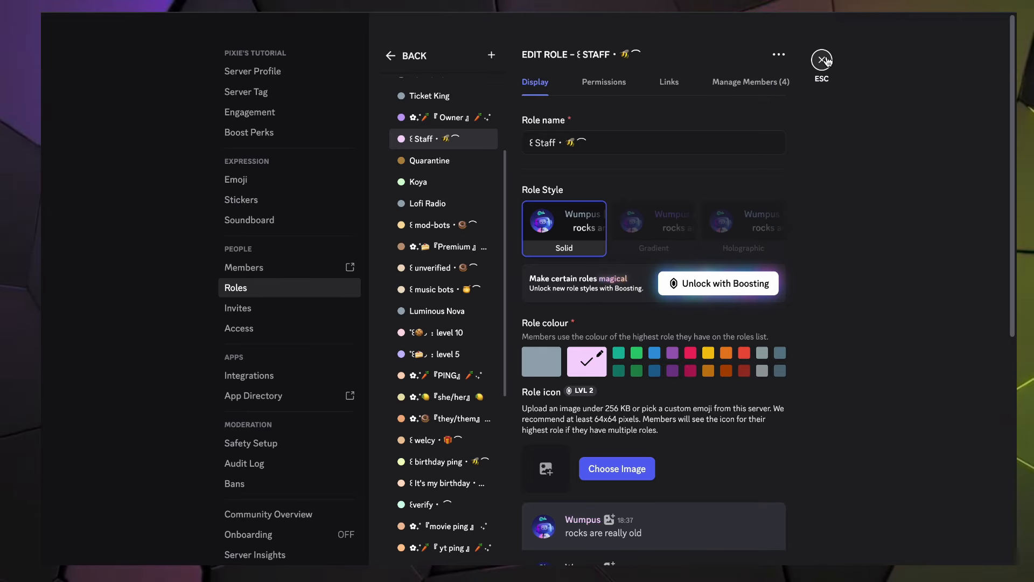
click(827, 60)
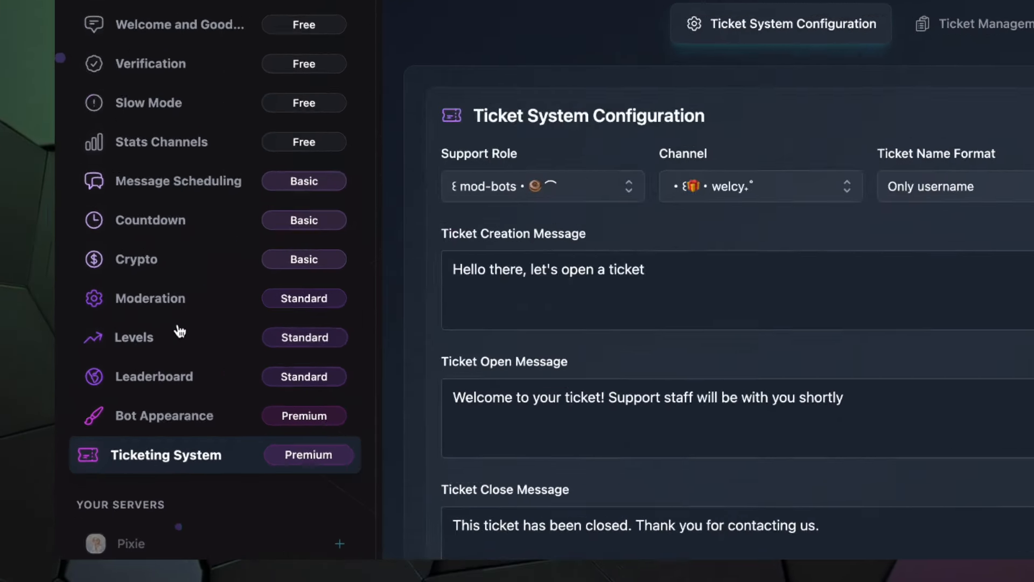
In Sagebot's Ticket System Configuration, set the Support Role to Staff
scroll(270, 211, down, 5)
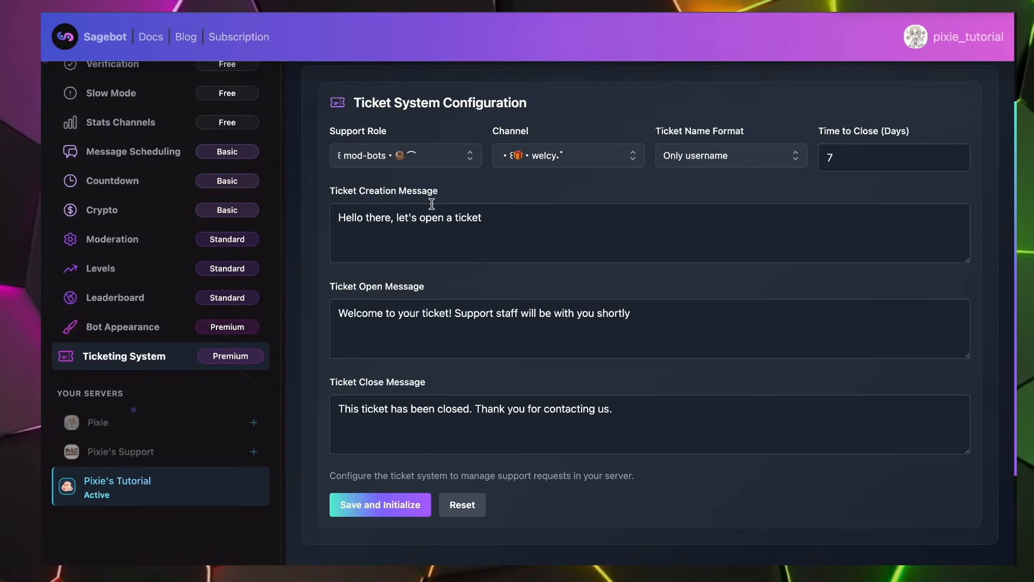
scroll(431, 204, up, 2)
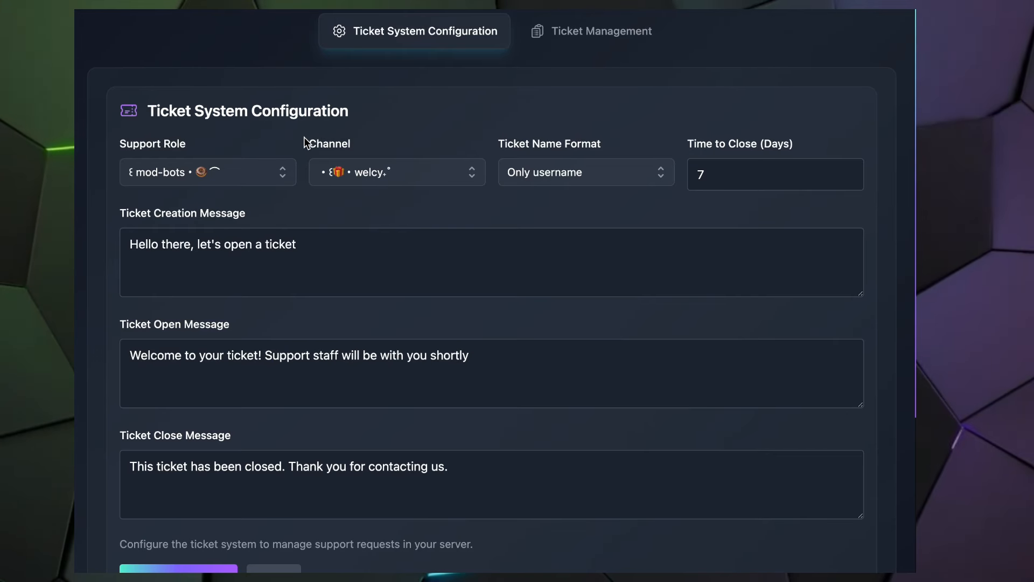
click(216, 172)
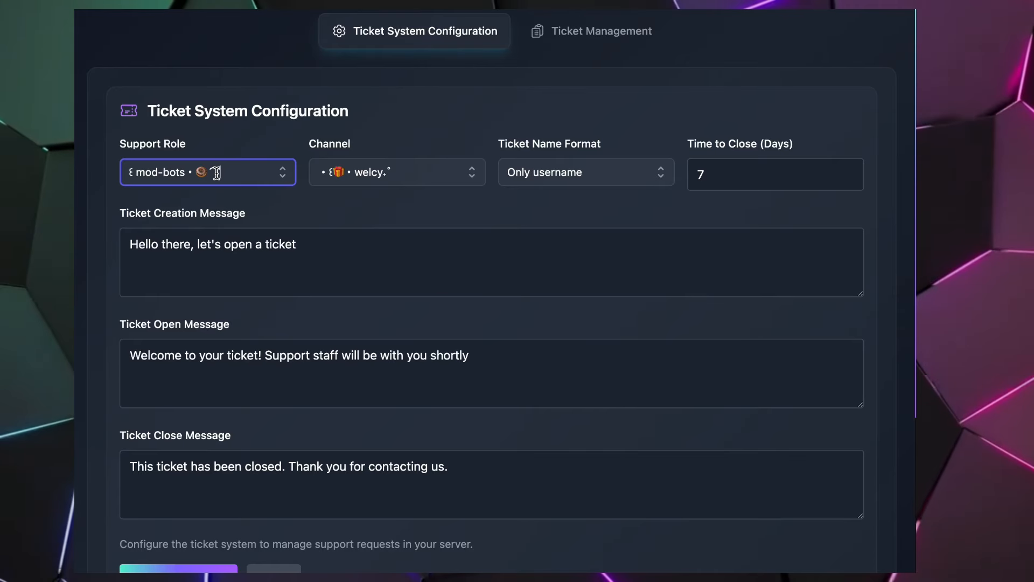
click(279, 172)
text(sta)
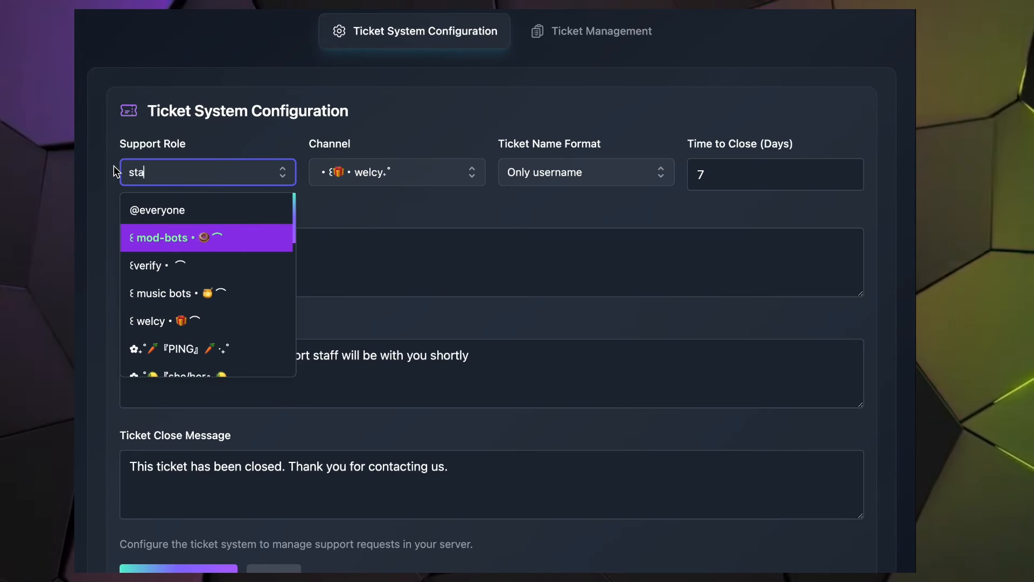
text(ff)
click(245, 209)
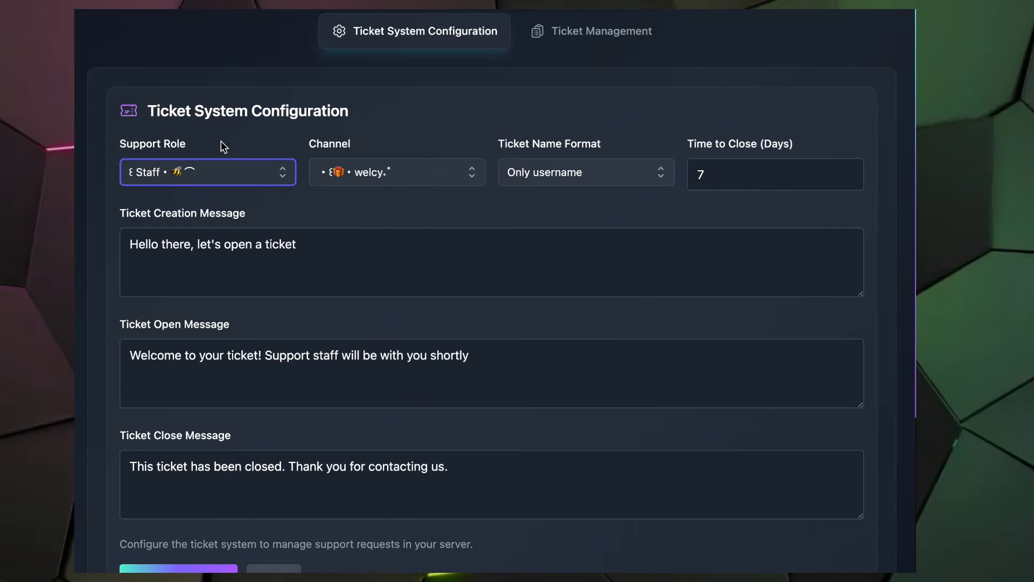
Set the ticket system's Channel to the ticket channel, searching for "ticket"
click(386, 170)
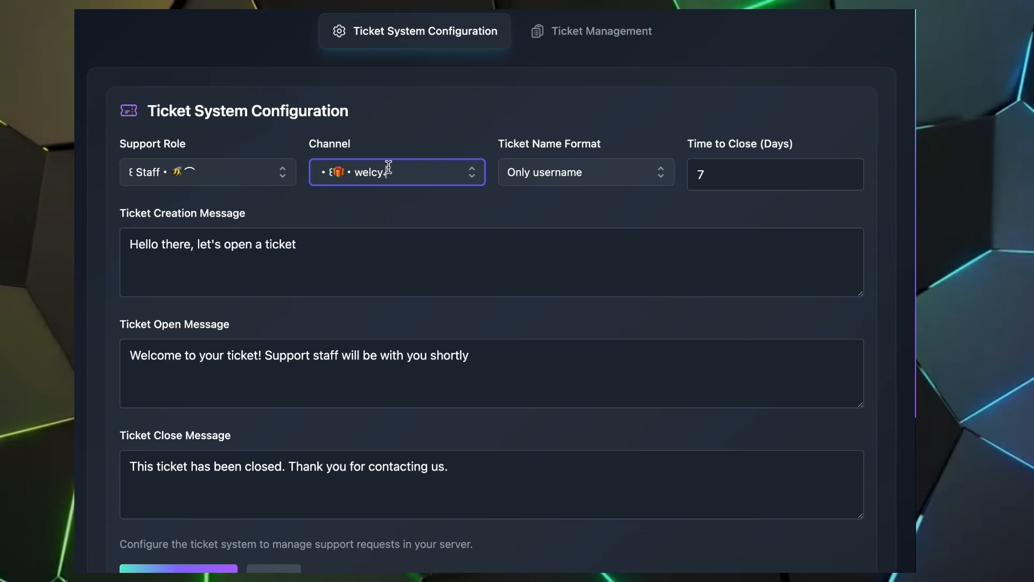
click(472, 172)
text(t)
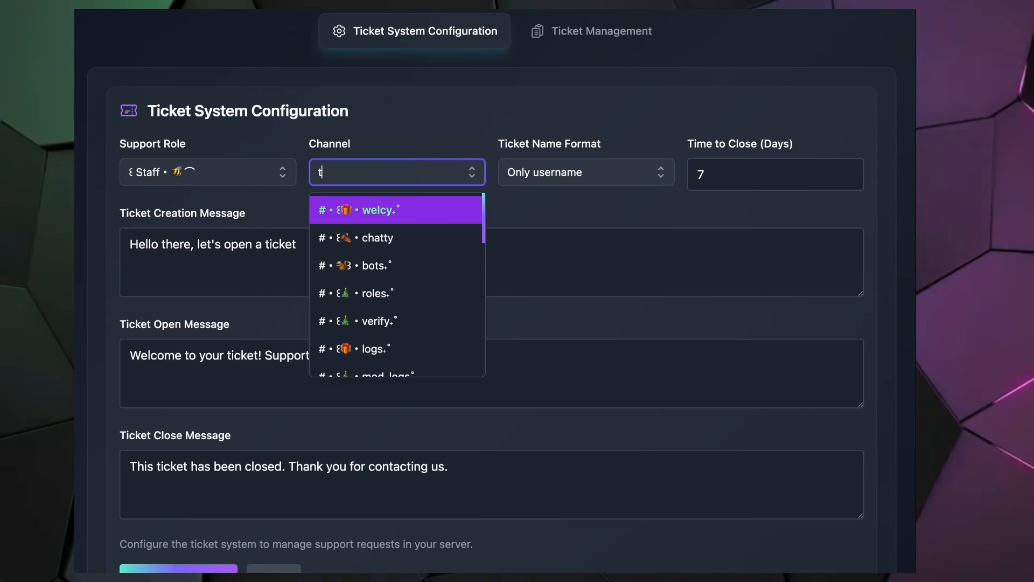
text(icket)
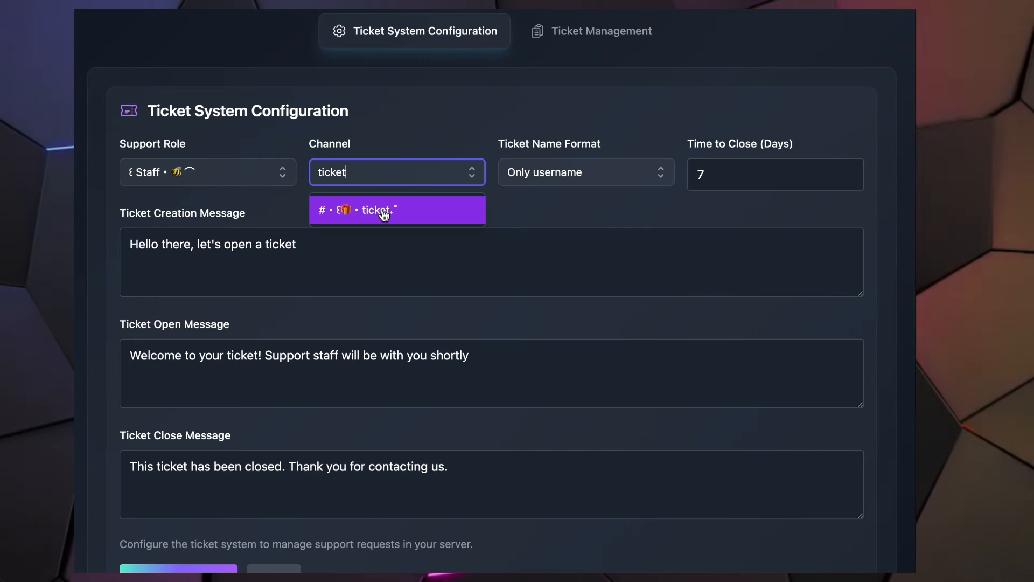
click(384, 211)
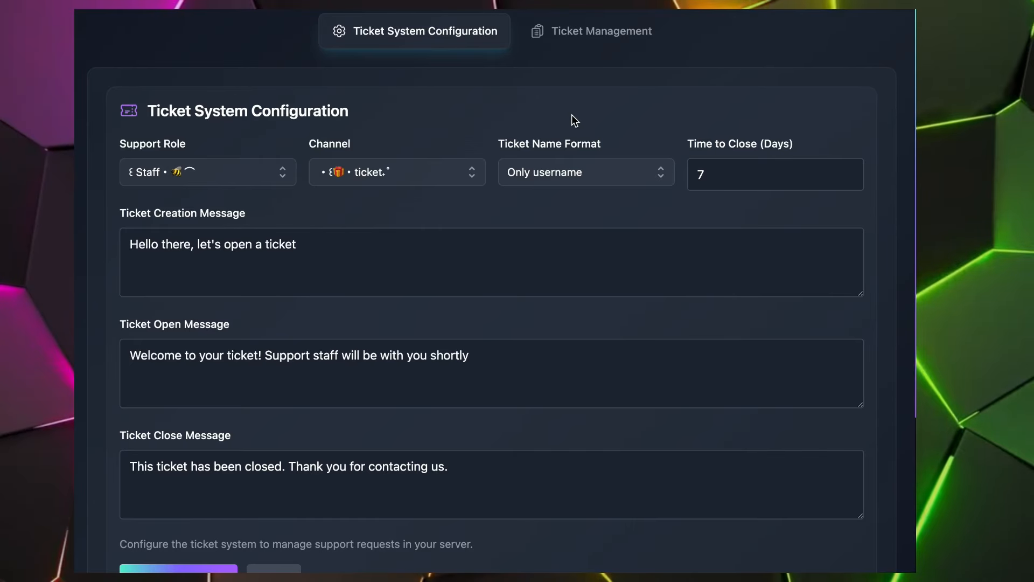
Examine the Ticket Name Format options and the Time to Close (Days) field without changing them
click(650, 177)
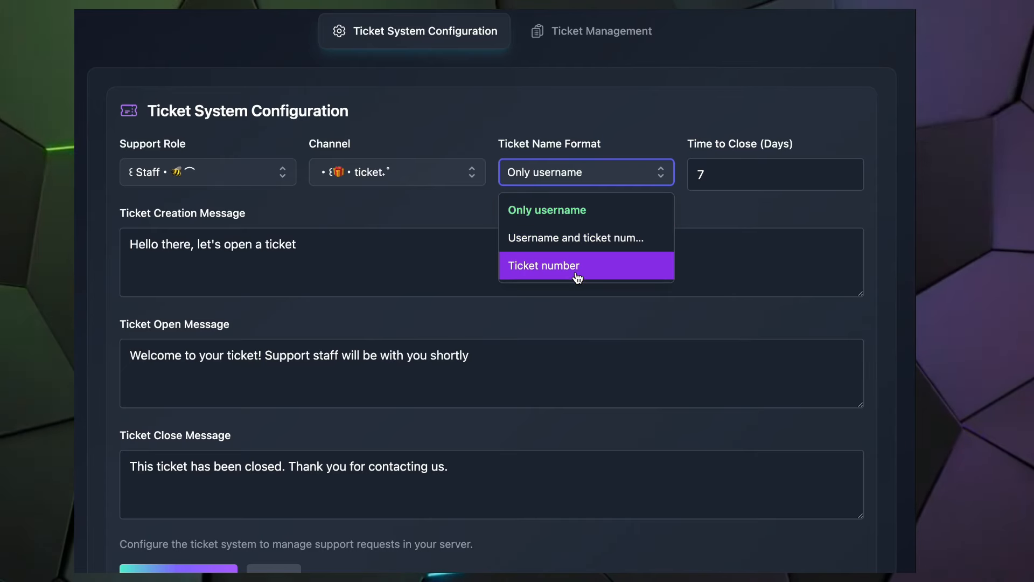
click(655, 122)
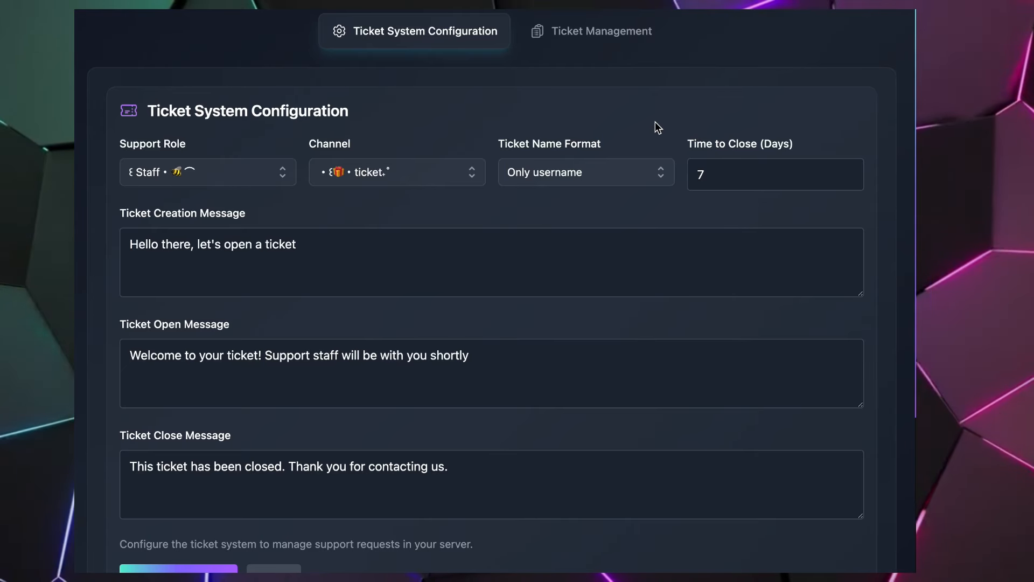
click(715, 165)
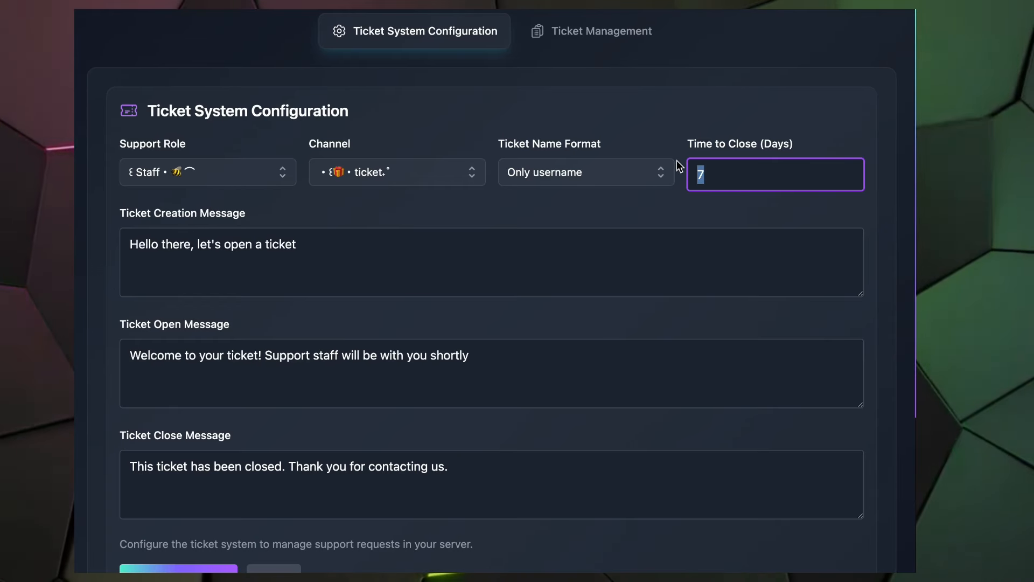
Replace the Ticket Creation Message with the copied guidelines on bot queries, Discord queries and not begging for free nitro or payment method
drag(301, 245, 167, 293)
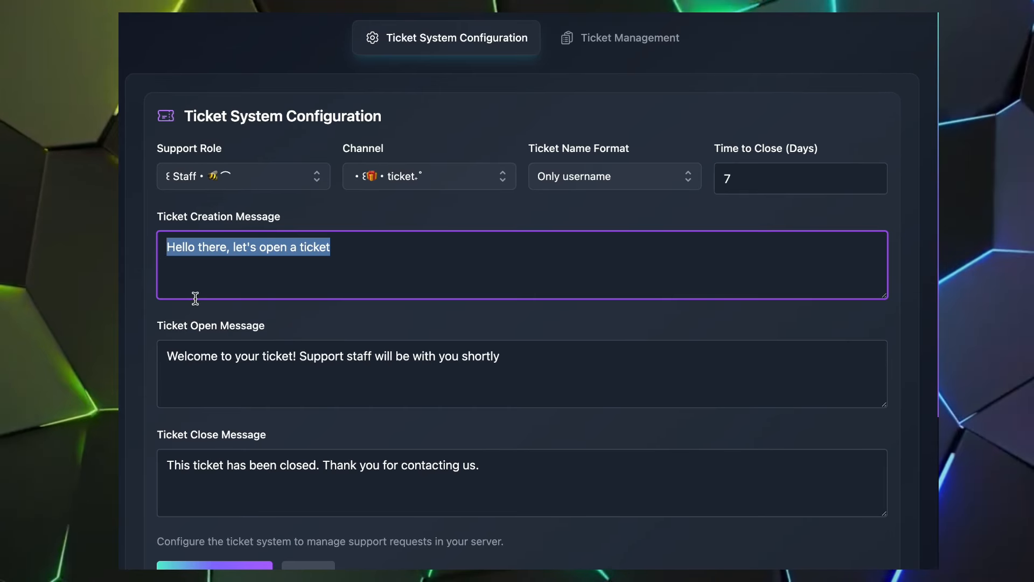
key(ctrl+v)
scroll(304, 248, up, 5)
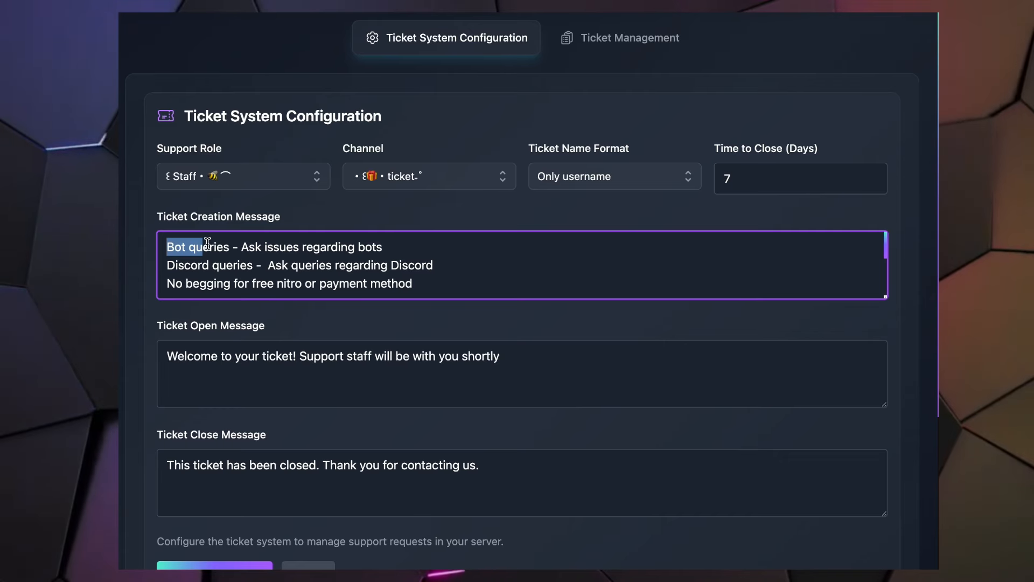
drag(207, 243, 446, 279)
click(448, 279)
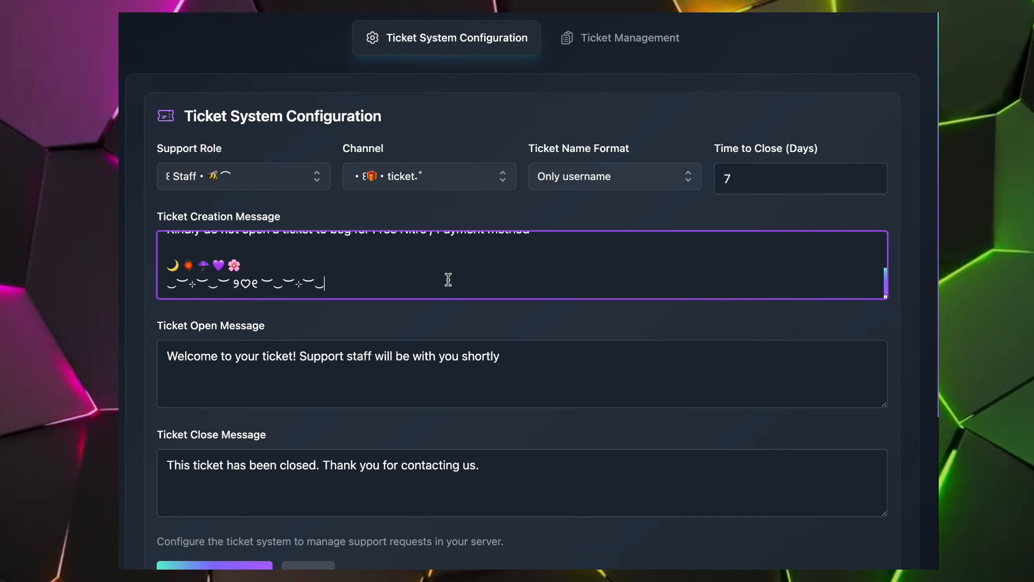
scroll(448, 280, up, 5)
Review the Ticket Open and Ticket Close messages, keep their default texts, and save and initialize the ticket system
click(425, 358)
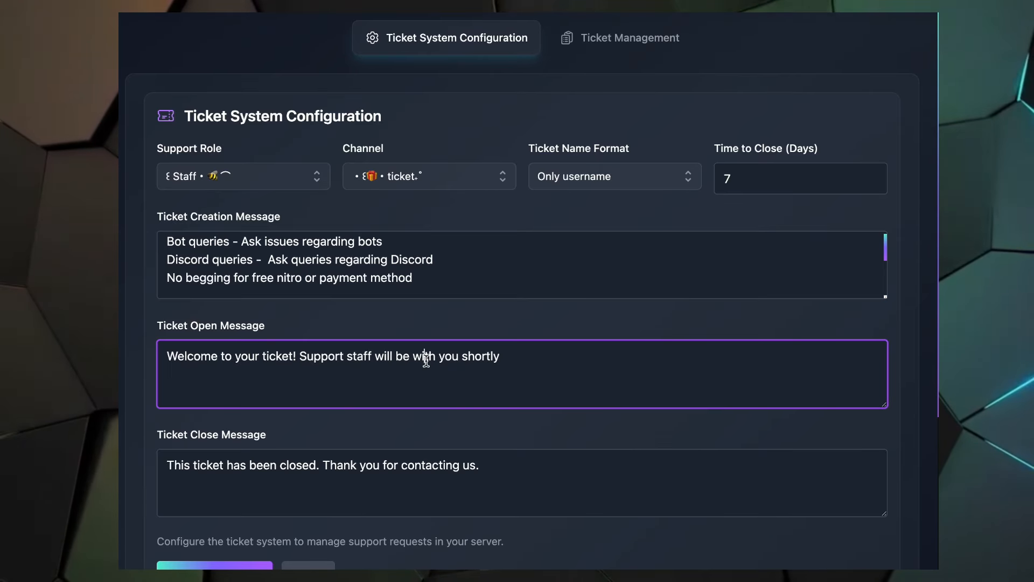
drag(167, 355, 504, 356)
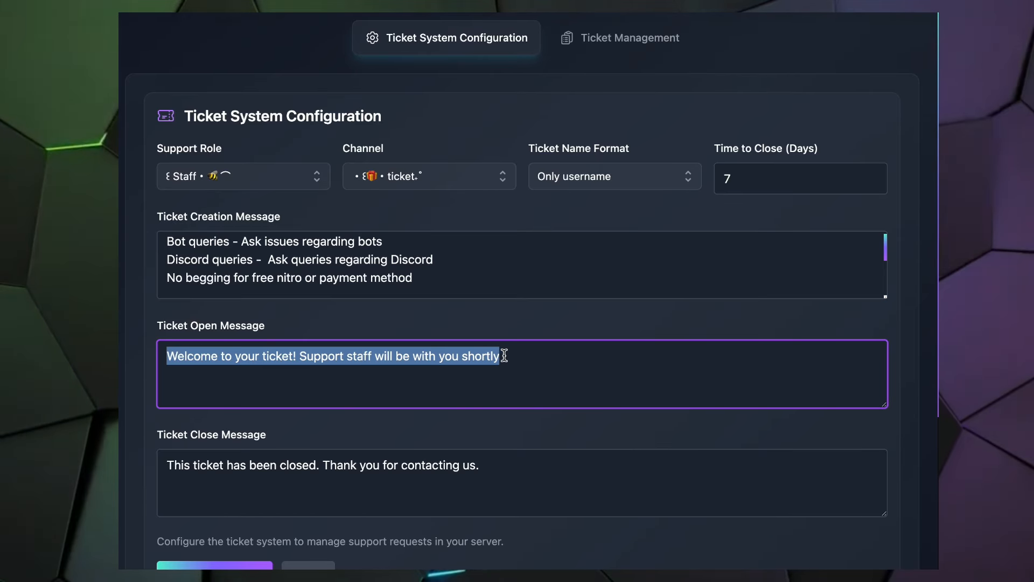
drag(273, 334, 214, 331)
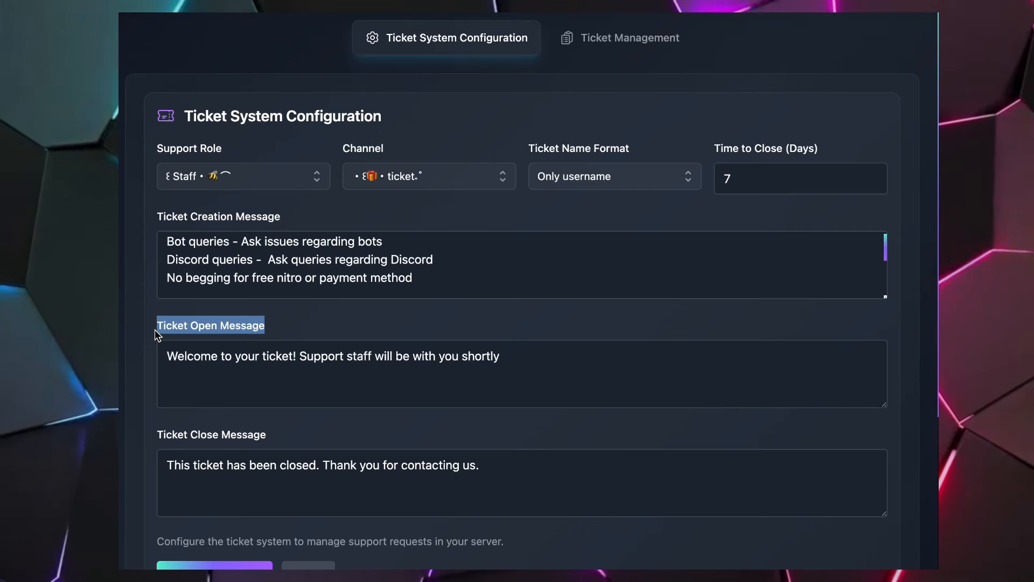
click(273, 369)
scroll(202, 425, down, 2)
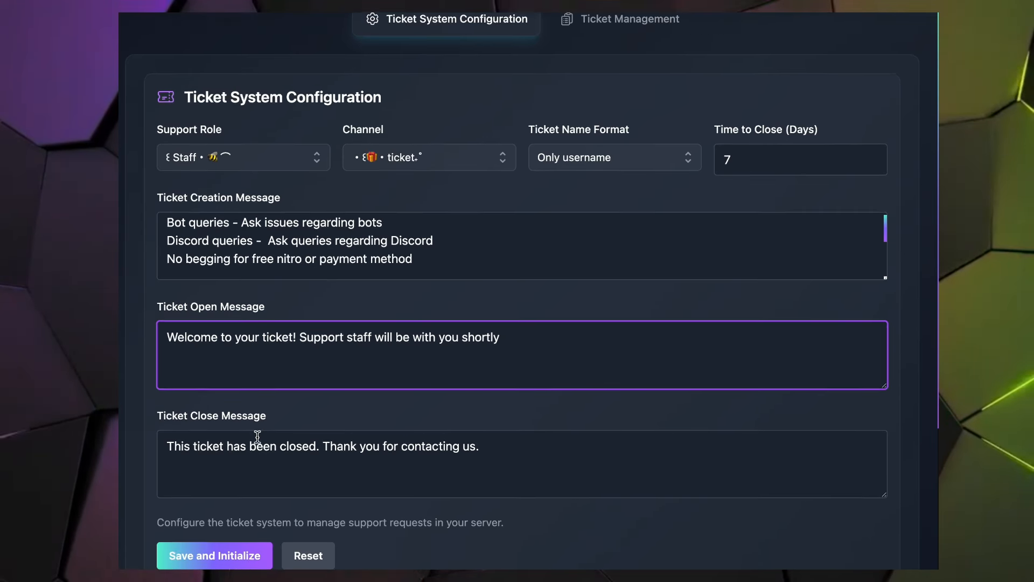
drag(171, 415, 512, 416)
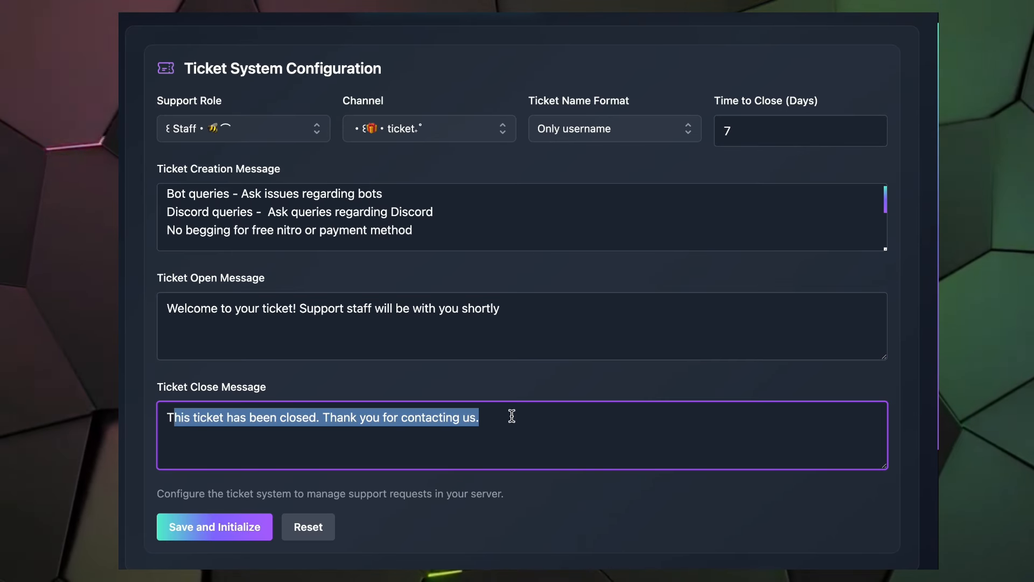
click(525, 418)
click(235, 526)
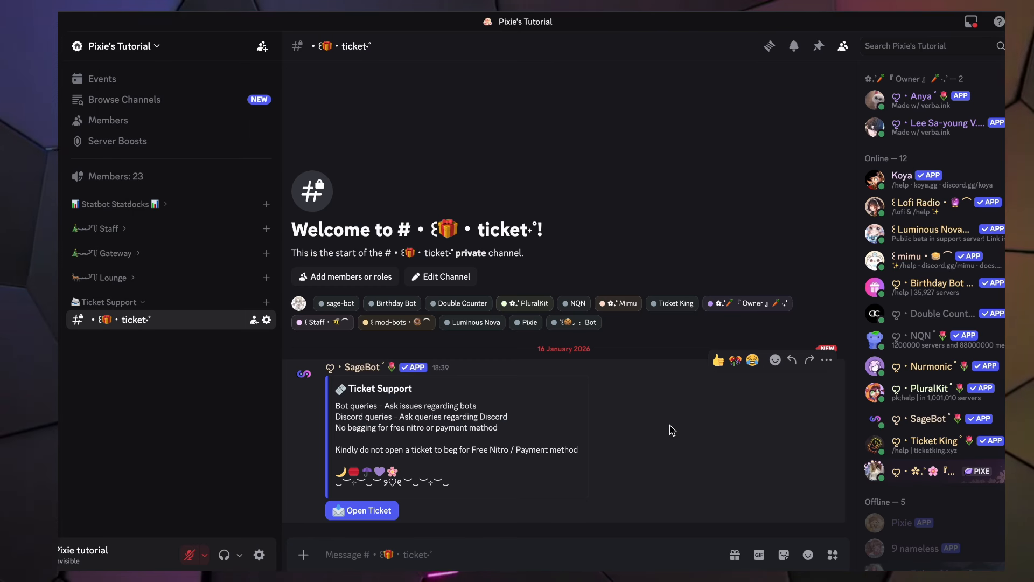
Switch to Discord and check the text of SageBot's Ticket Support message in the ticket channel
drag(351, 405, 522, 441)
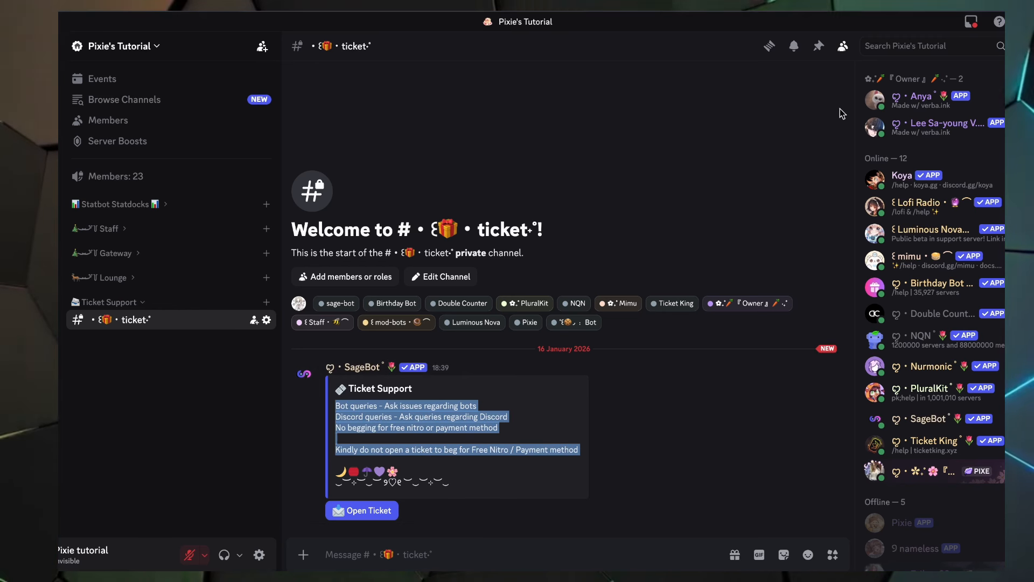
click(774, 413)
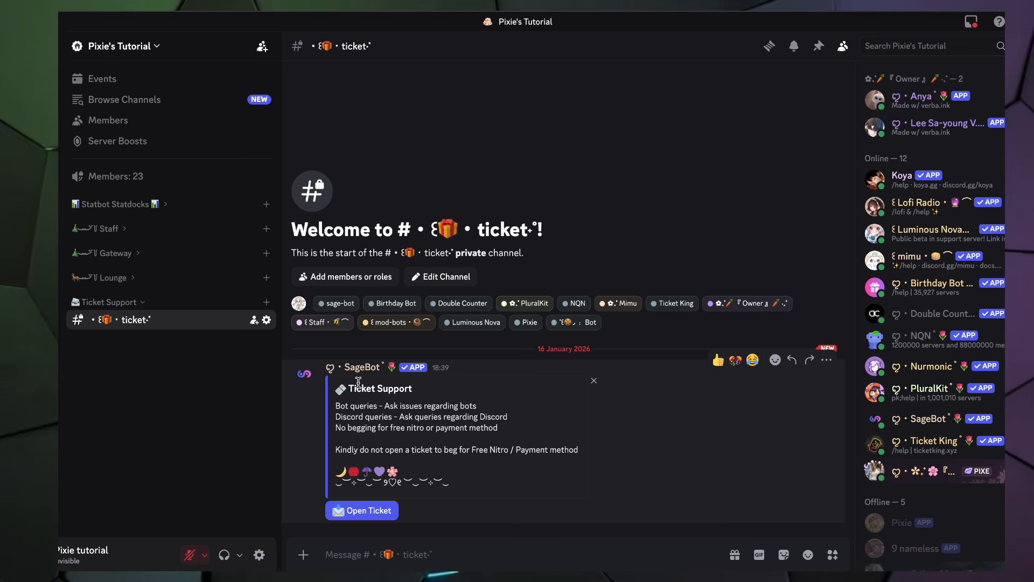
Open the ticket channel's advanced permissions and allow View Channel for the verify role
click(268, 321)
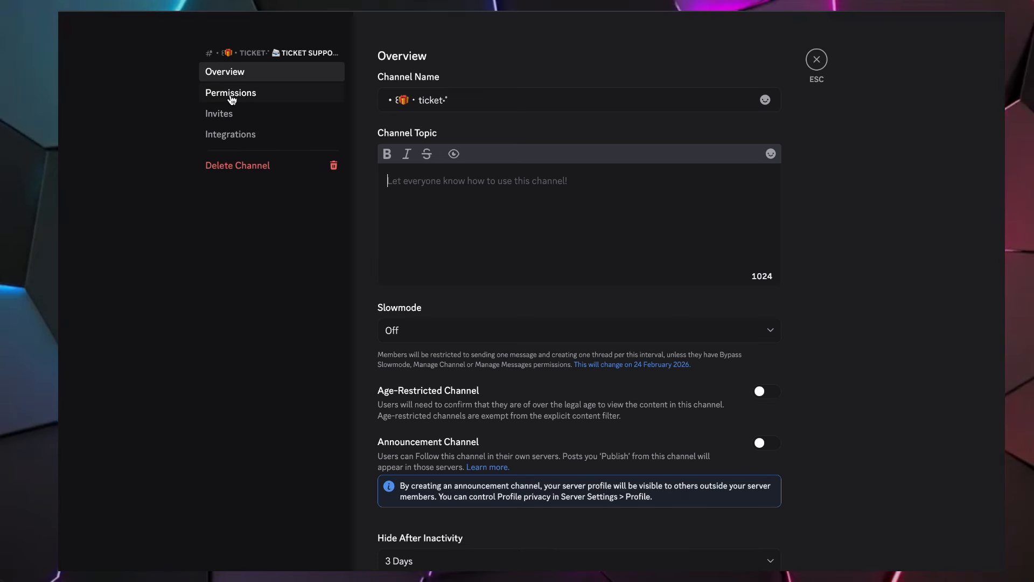
click(231, 95)
scroll(354, 382, down, 3)
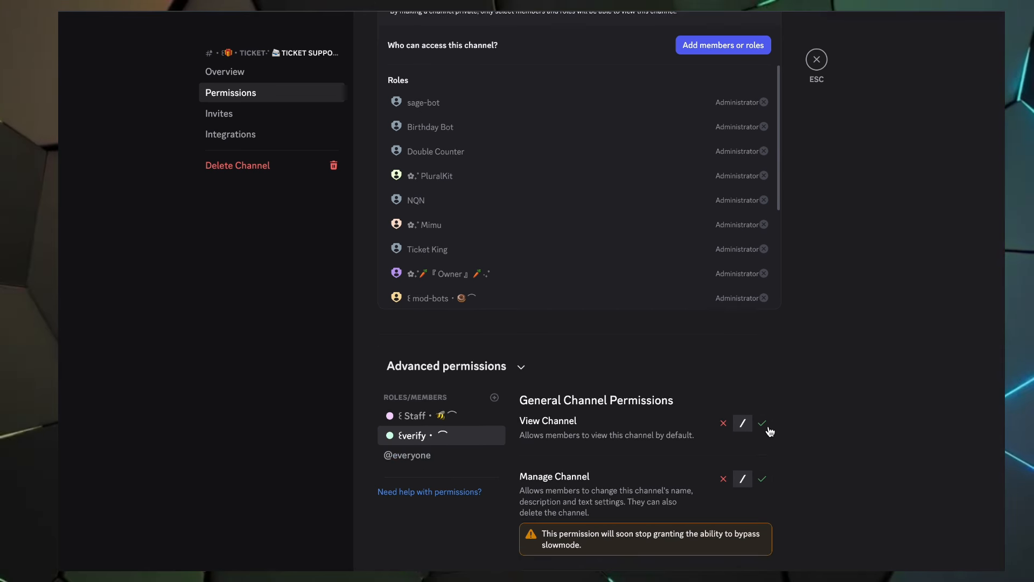
click(763, 428)
scroll(798, 485, down, 3)
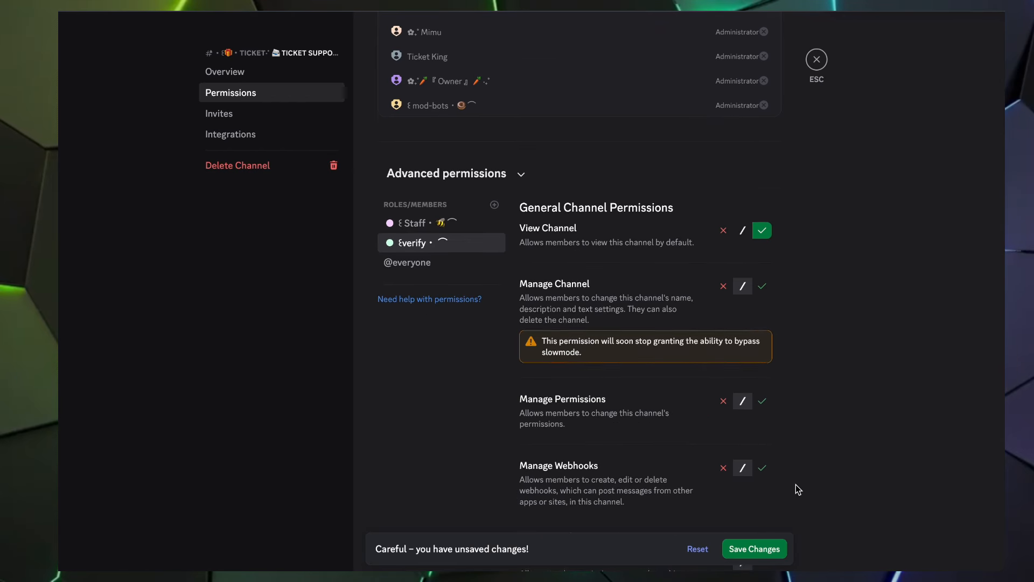
Deny Send Messages for the verify role in the ticket channel and save the permission changes
scroll(792, 482, down, 4)
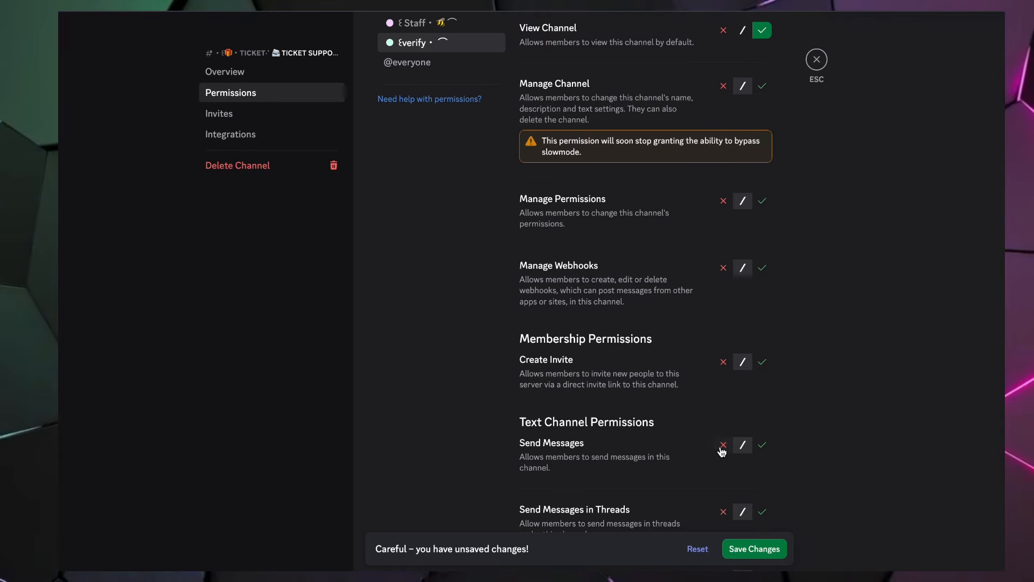
click(780, 549)
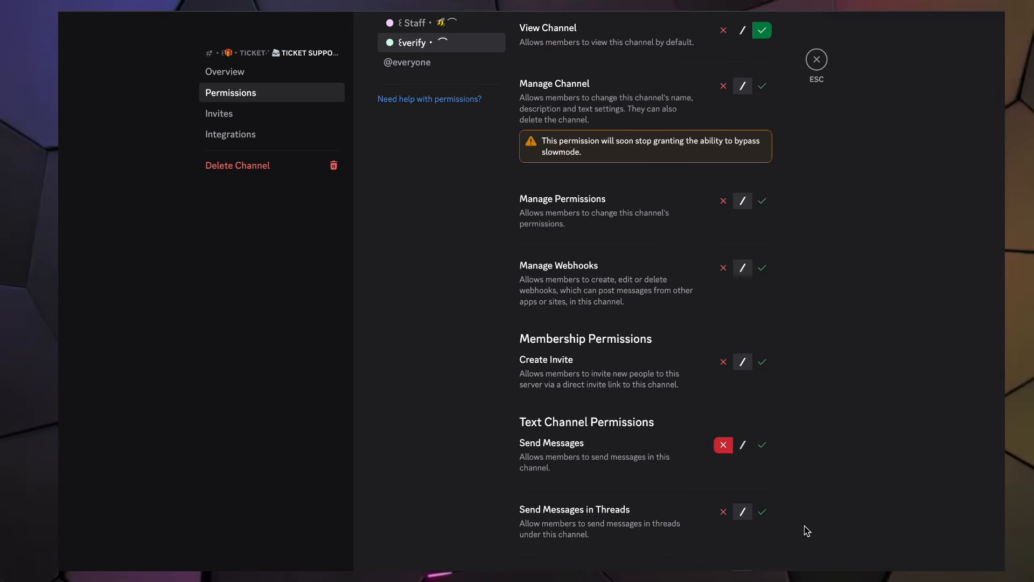
scroll(803, 533, down, 10)
click(762, 473)
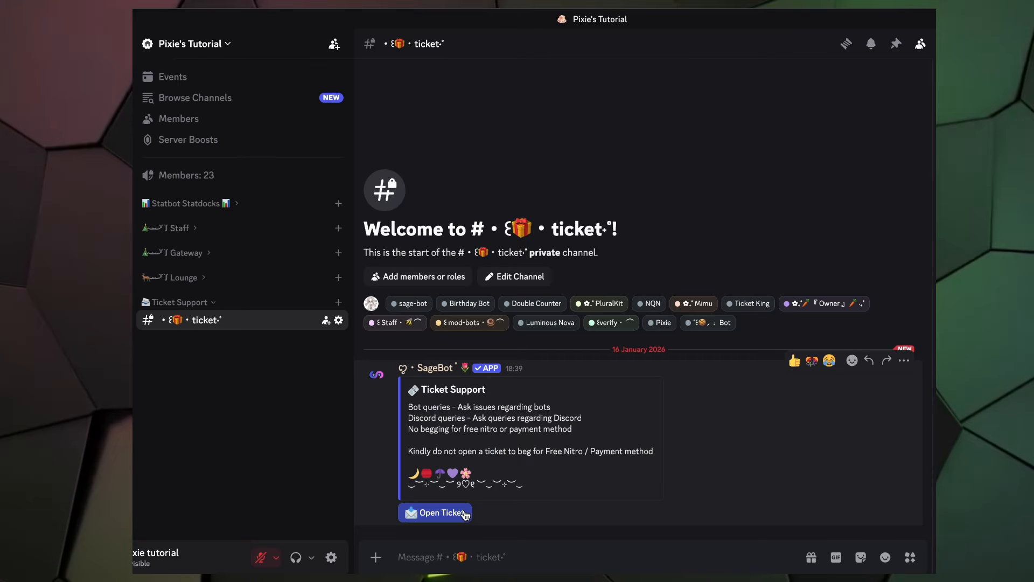
Submit a test ticket with the subject "Free nitro" and the message "Blah blah blah", and open its ticket channel
click(465, 513)
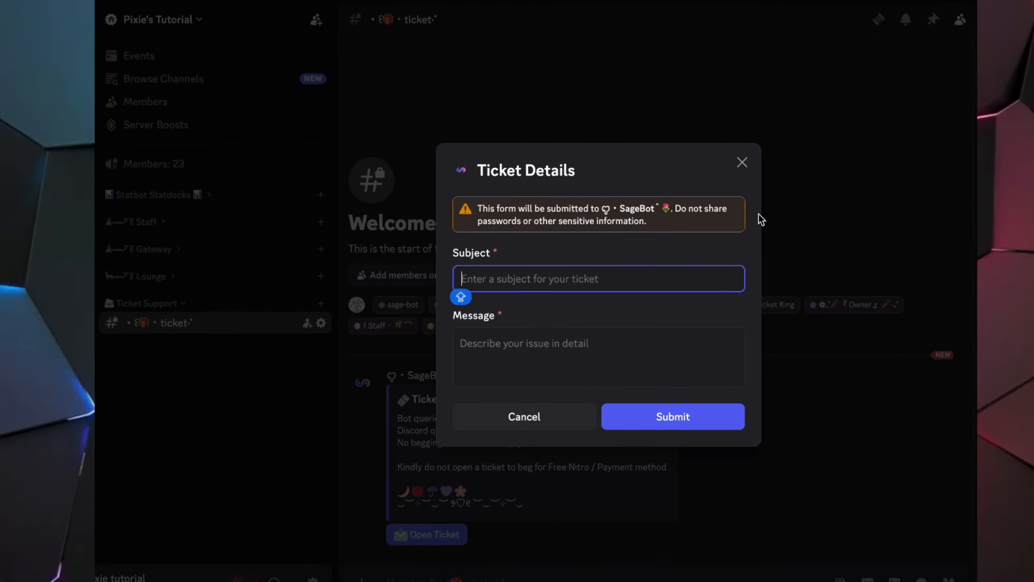
text(Free nitro)
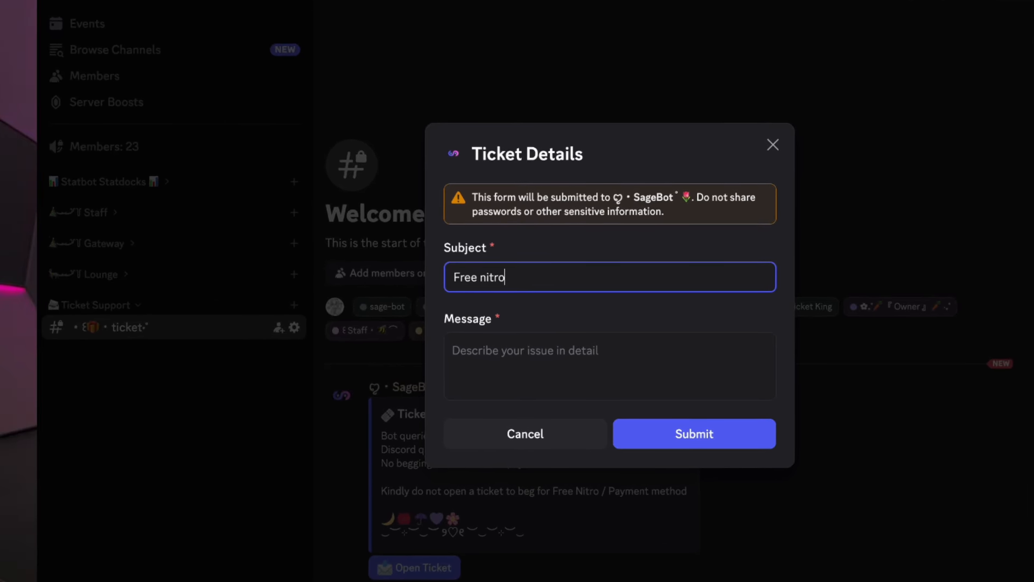
click(696, 350)
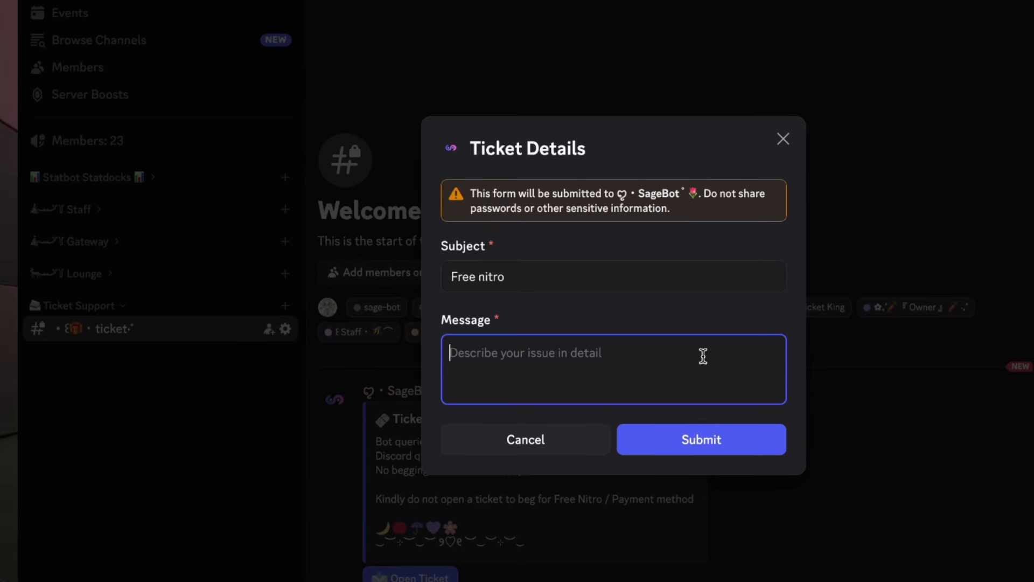
text(Blah blah blah)
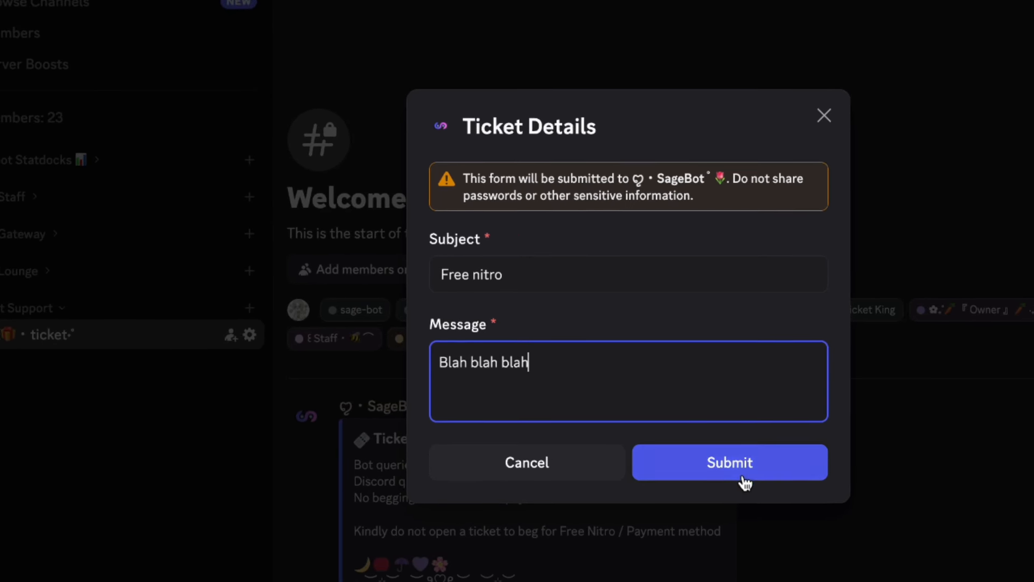
click(732, 458)
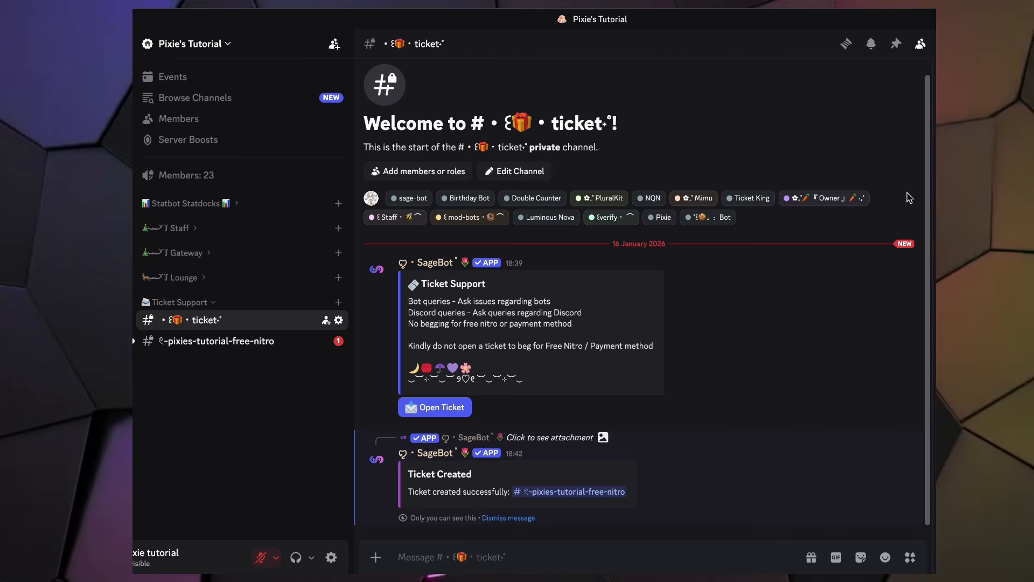
click(289, 349)
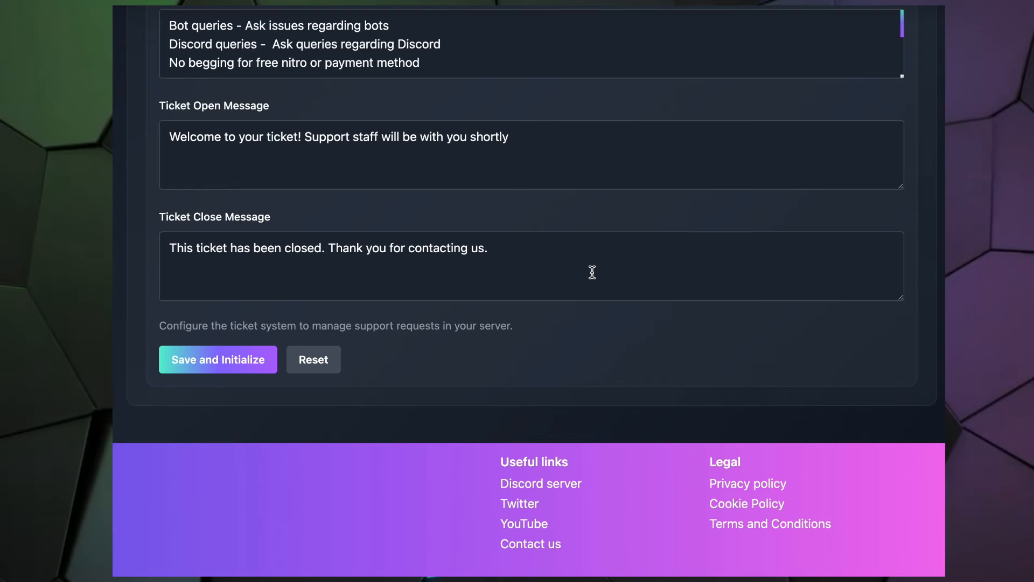
Switch to the SageBot dashboard and open the Ticket Management list of the ticketing system
scroll(593, 272, up, 6)
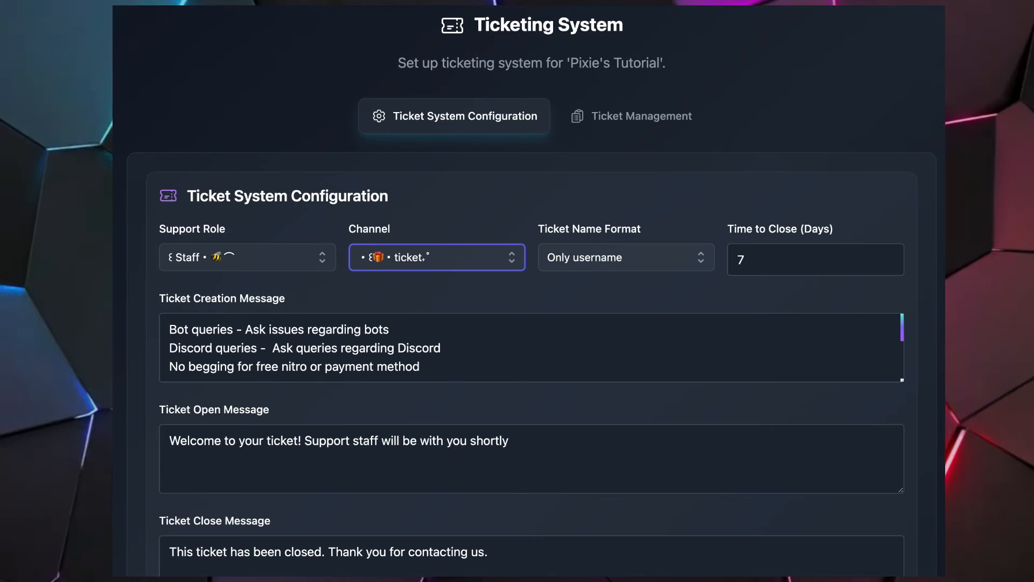
click(504, 131)
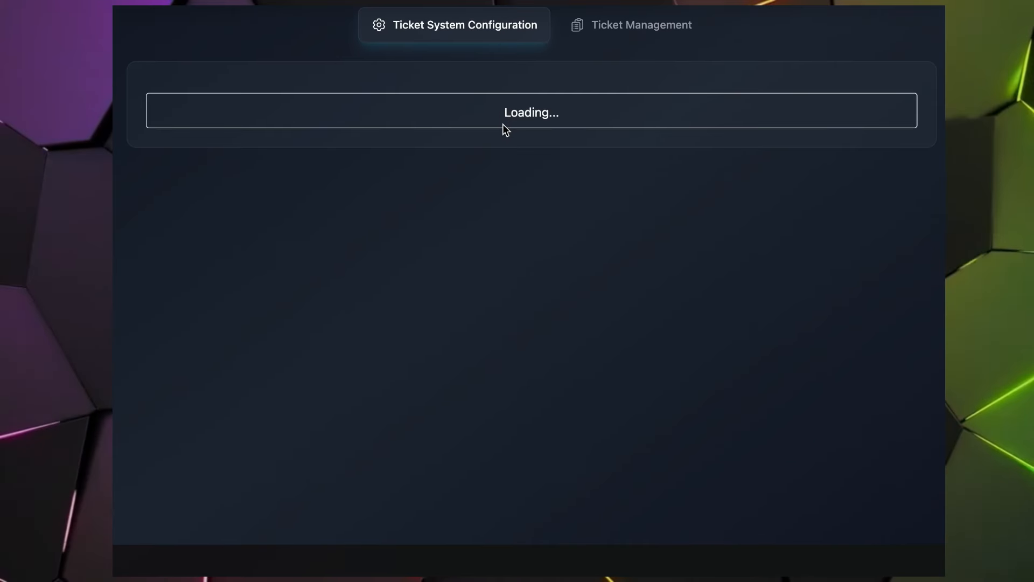
scroll(598, 135, up, 2)
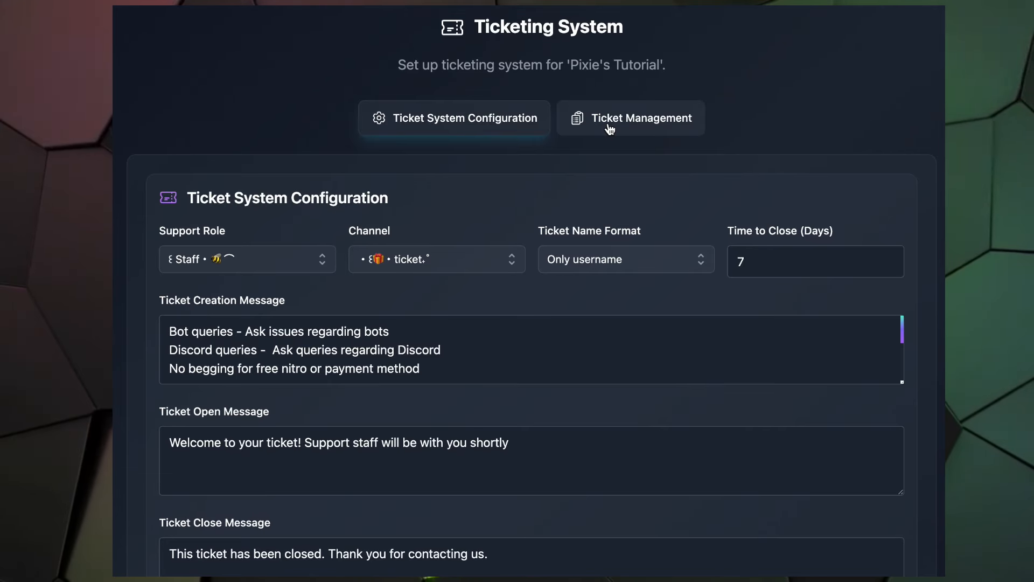
click(610, 129)
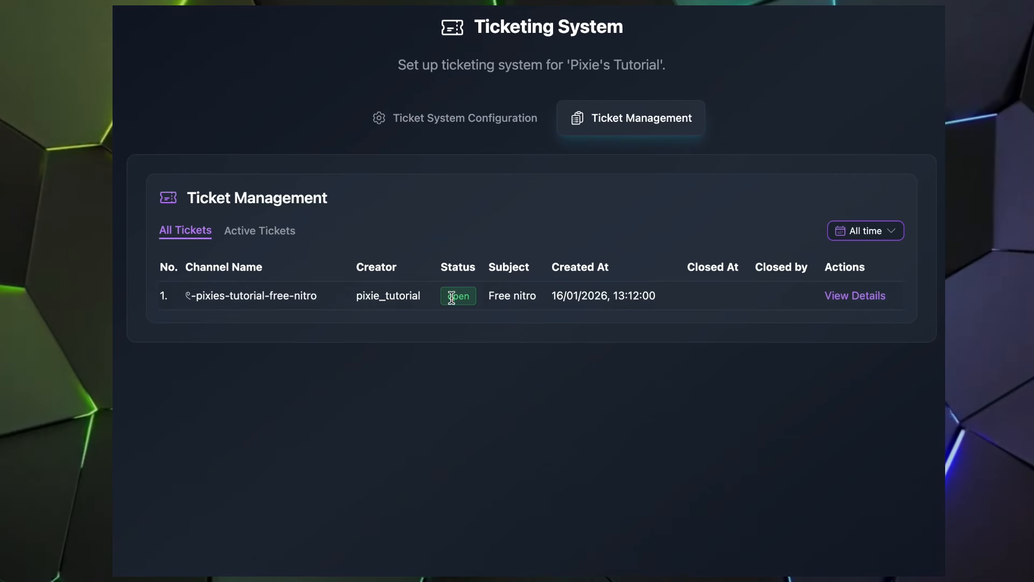
View the details of the Free nitro ticket and check the active tickets
click(856, 296)
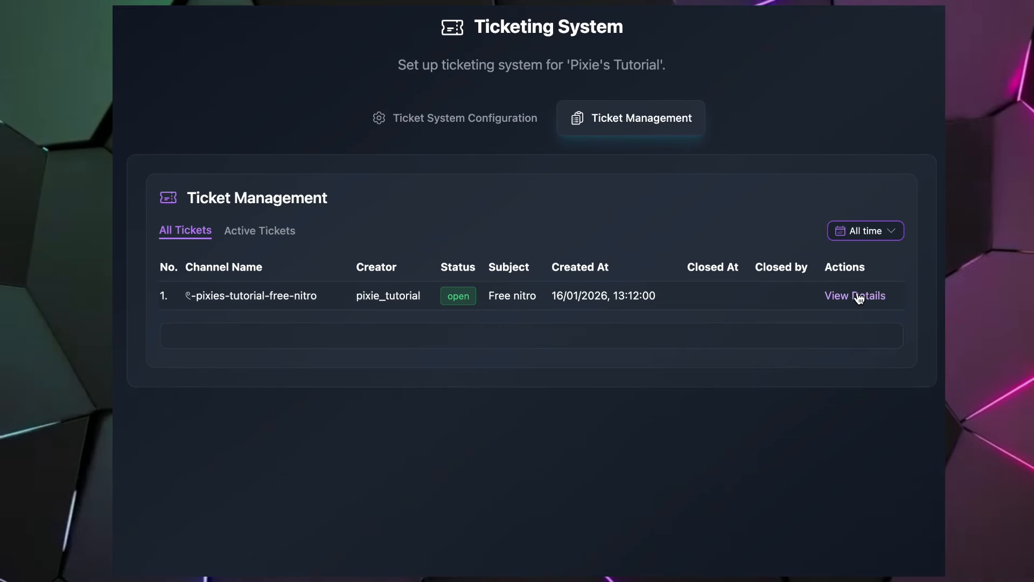
scroll(404, 448, down, 1)
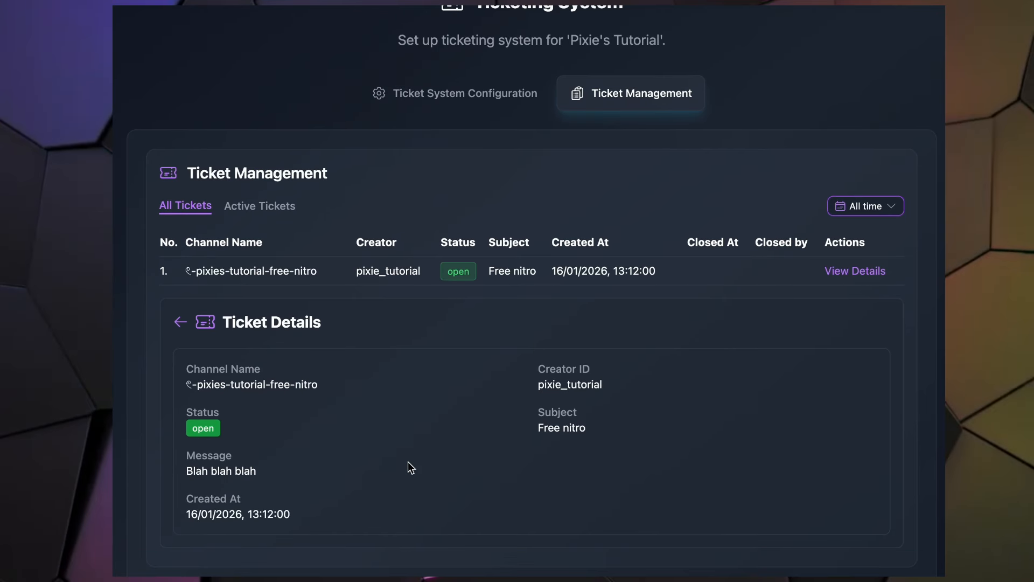
scroll(222, 473, down, 1)
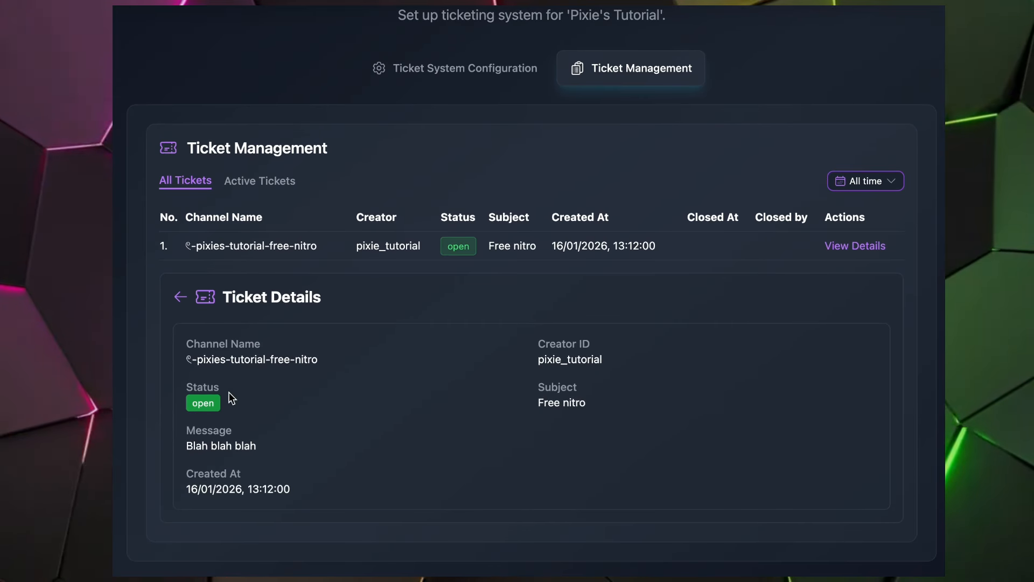
click(247, 187)
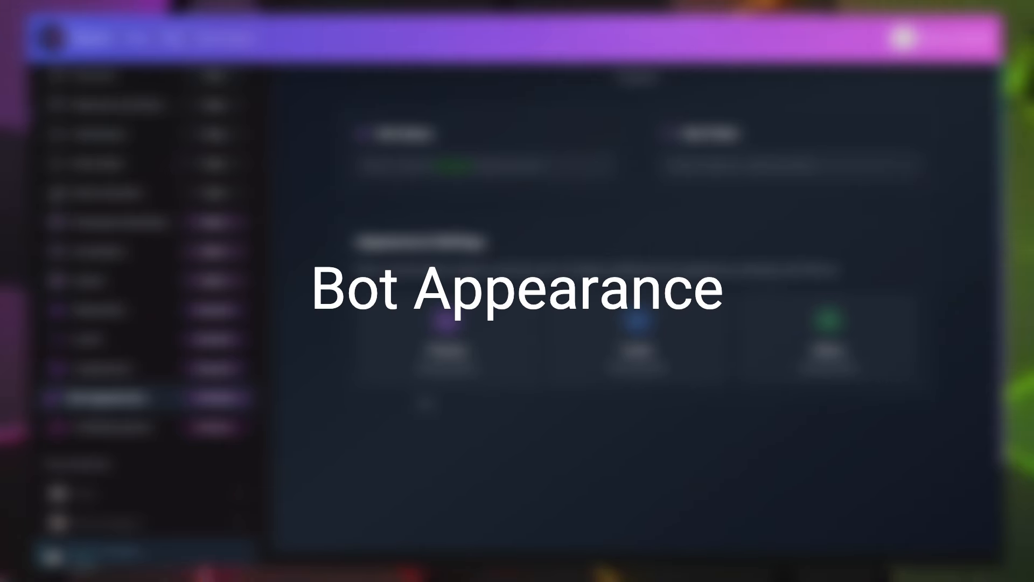
Examine the Bot Name and Bot Prefix fields on the Bot Appearance page without changing them
scroll(708, 293, up, 2)
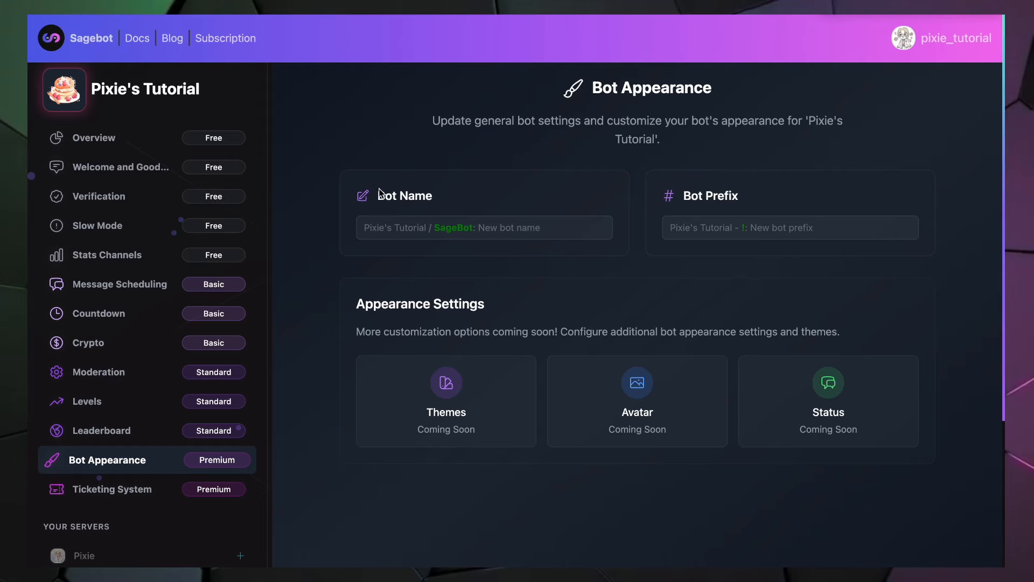
click(513, 230)
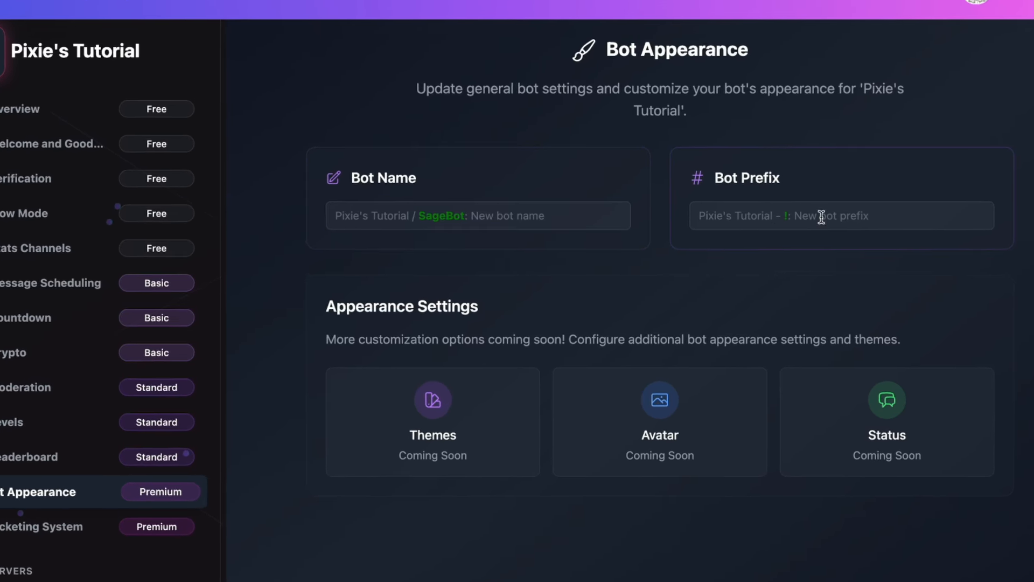
click(822, 217)
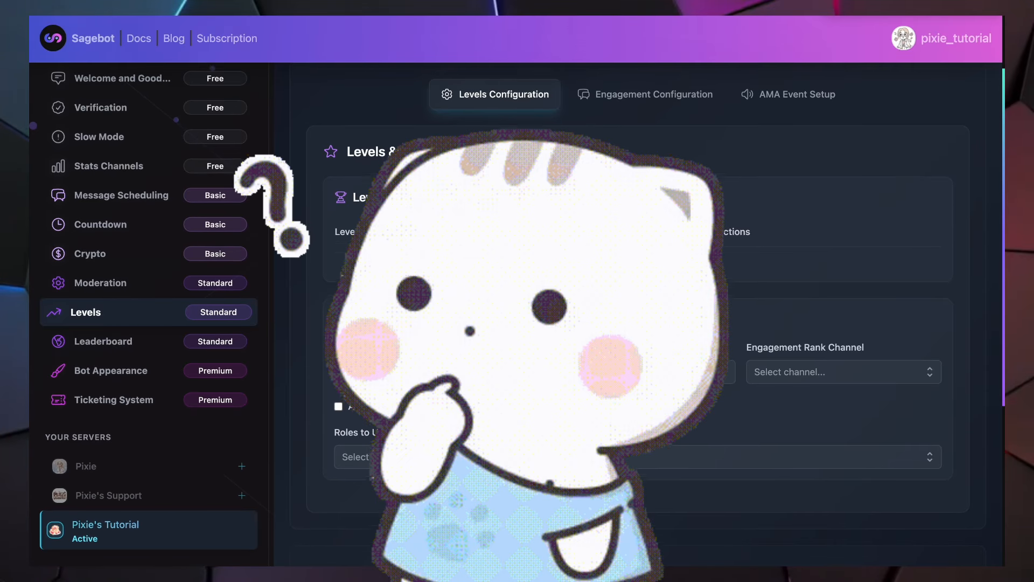
scroll(209, 240, up, 3)
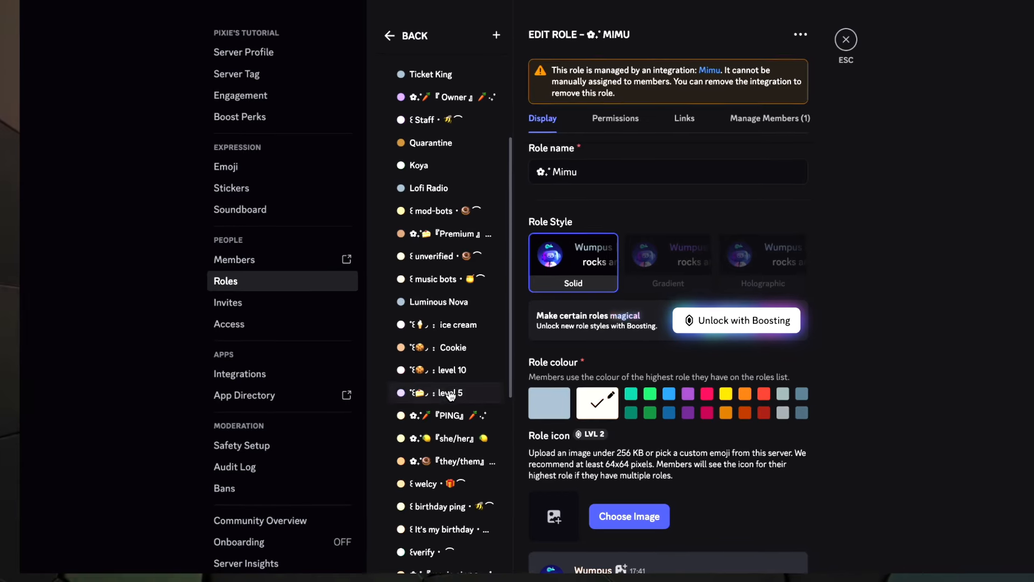
click(453, 392)
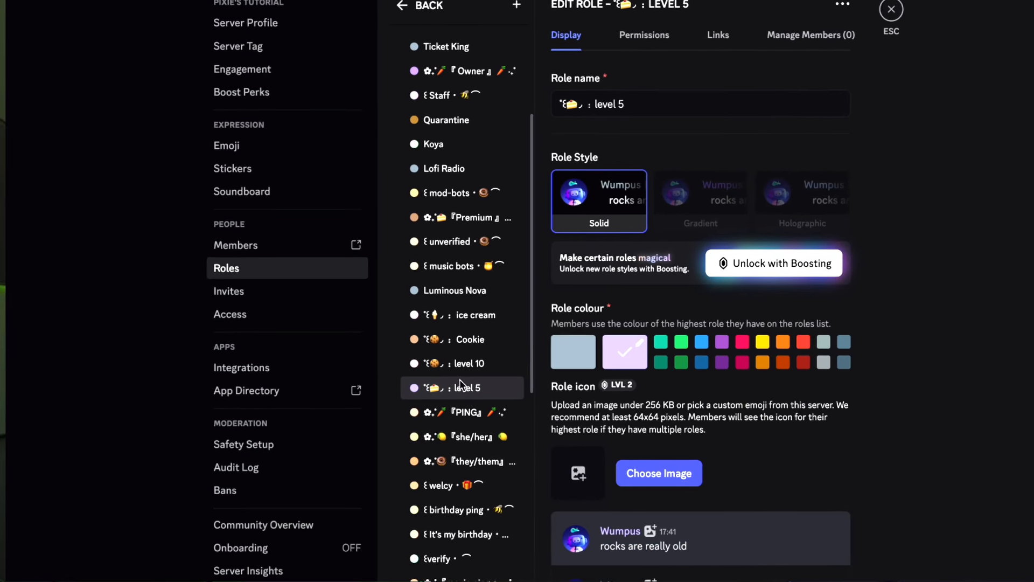
click(605, 113)
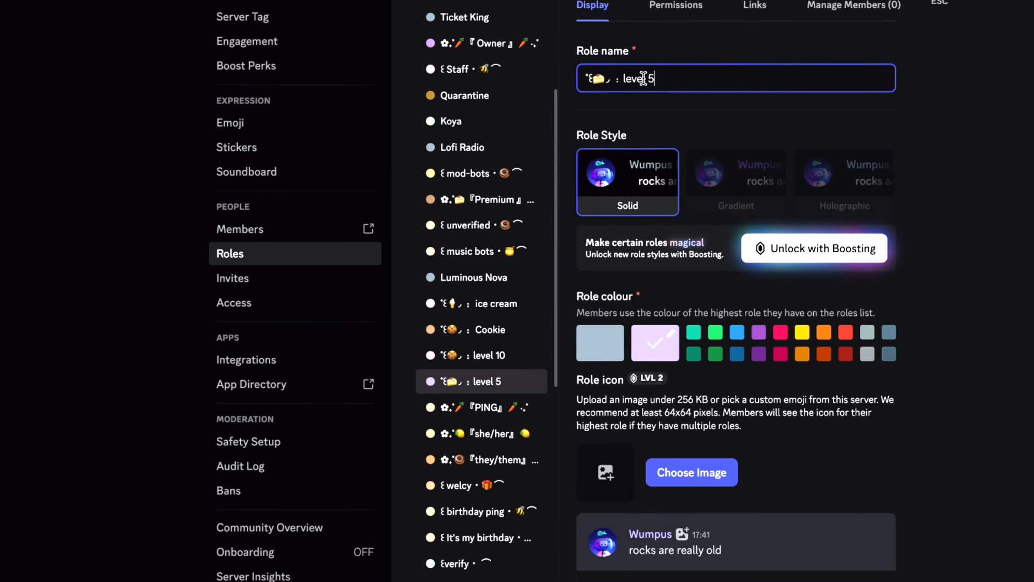
drag(642, 78, 581, 78)
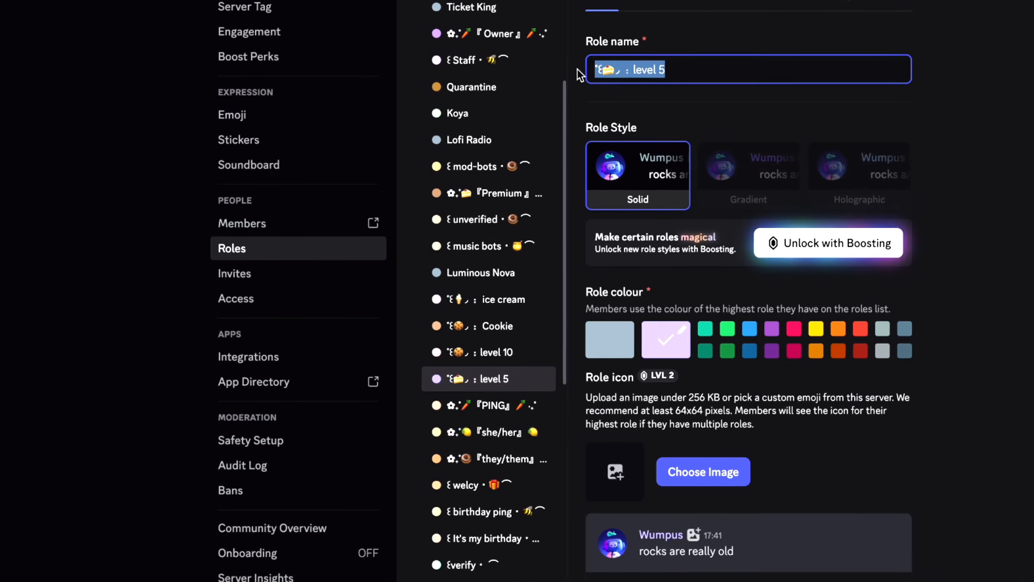
click(488, 355)
click(490, 329)
click(534, 285)
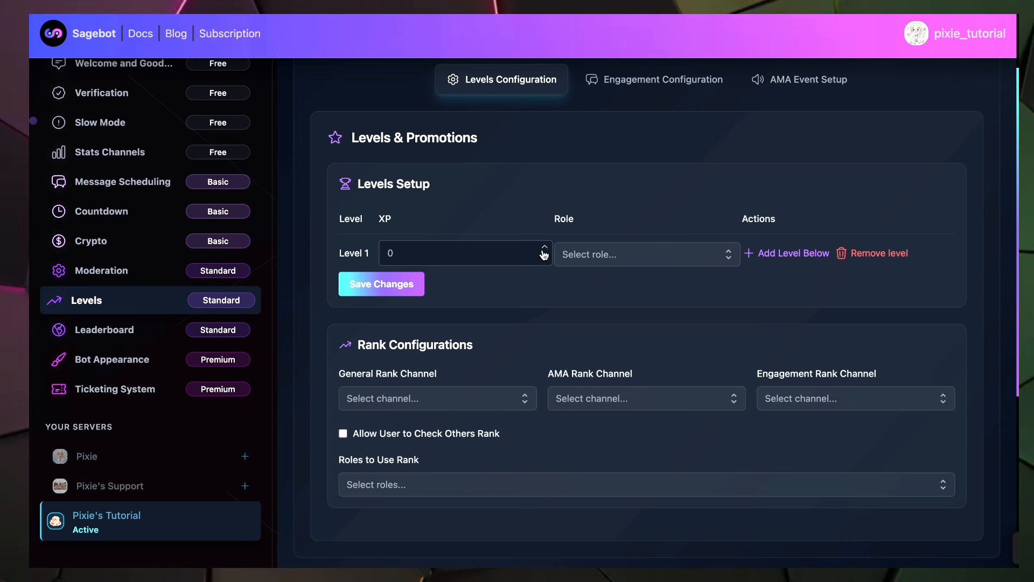
In SageBot's Levels Setup, set Level 1 to 5 XP and assign it the level 5 role
click(546, 249)
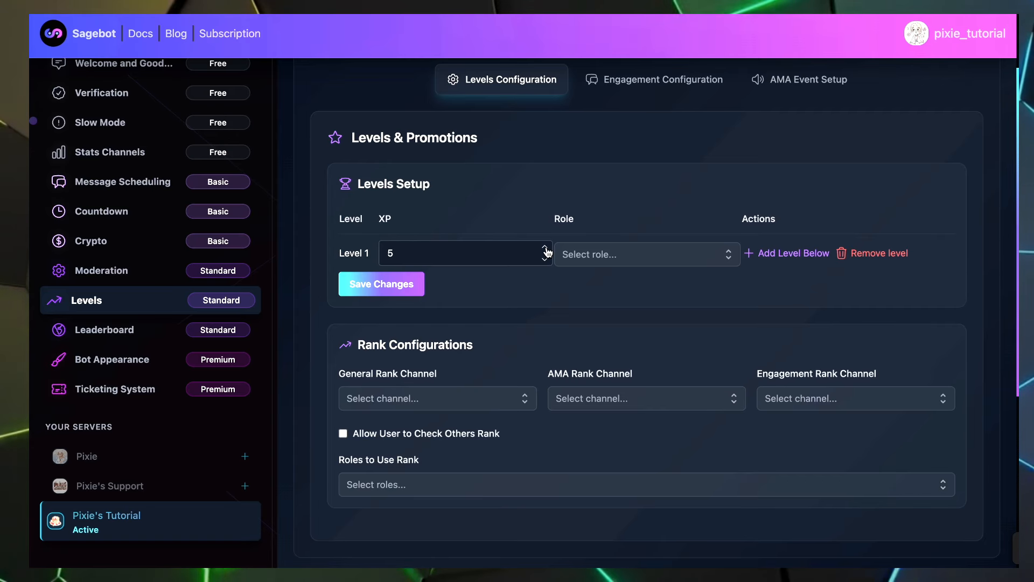
click(612, 253)
text(5)
click(619, 291)
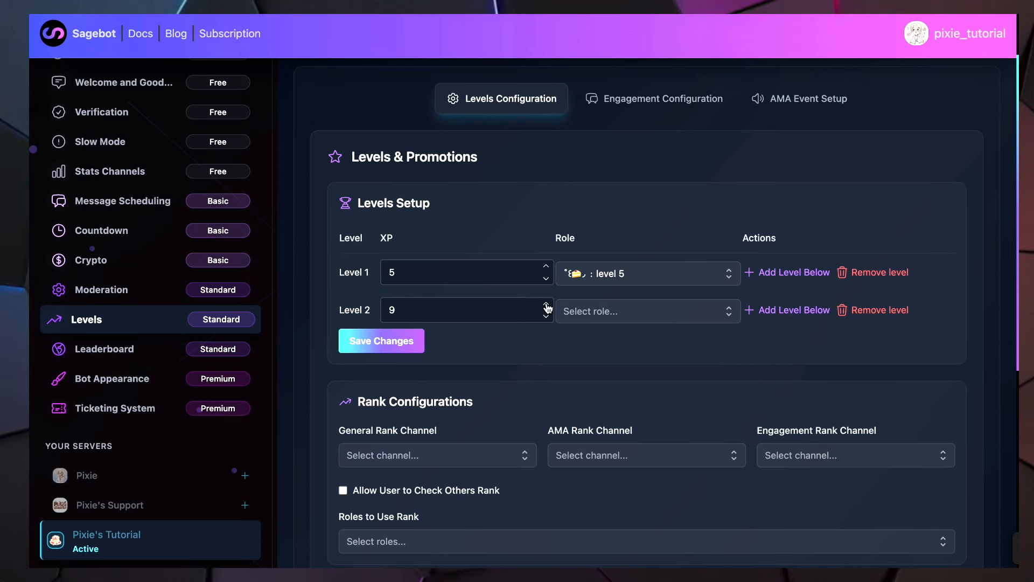
Set Level 2 to 10 XP and assign it the level 10 role
click(547, 306)
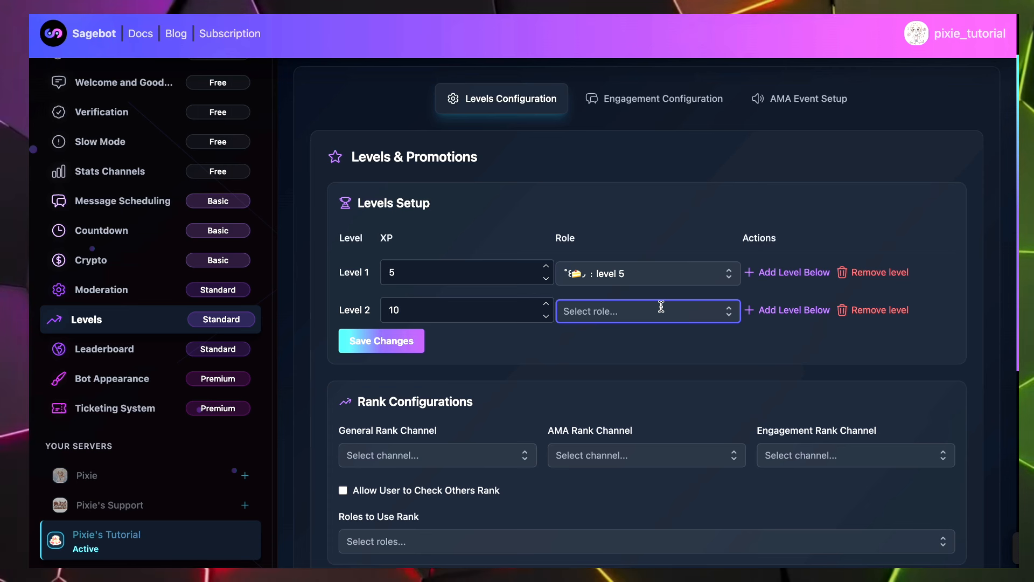
text(10)
click(638, 345)
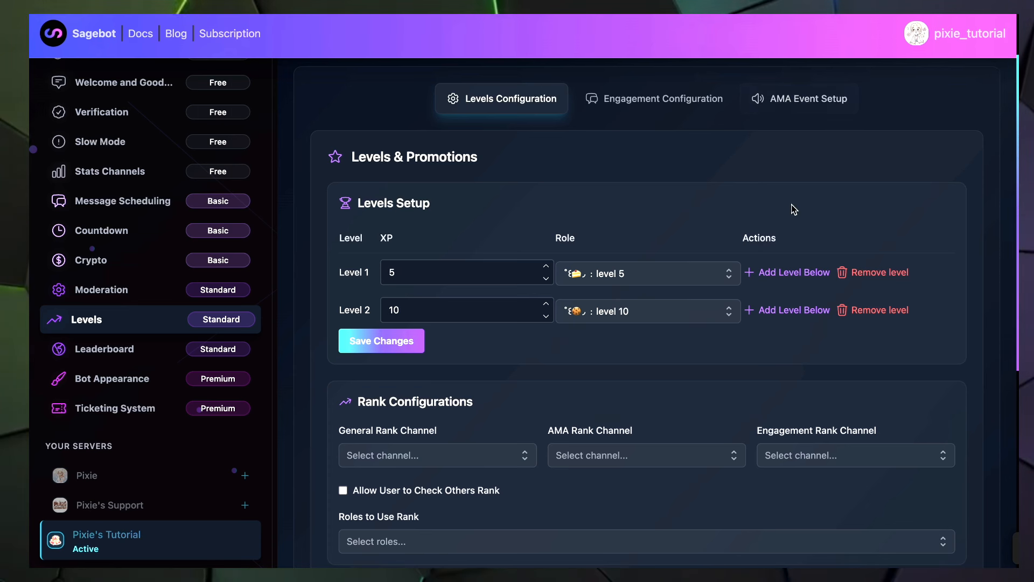
Try to set the General Rank Channel to the logs channel in the Rank Configurations
scroll(793, 218, down, 4)
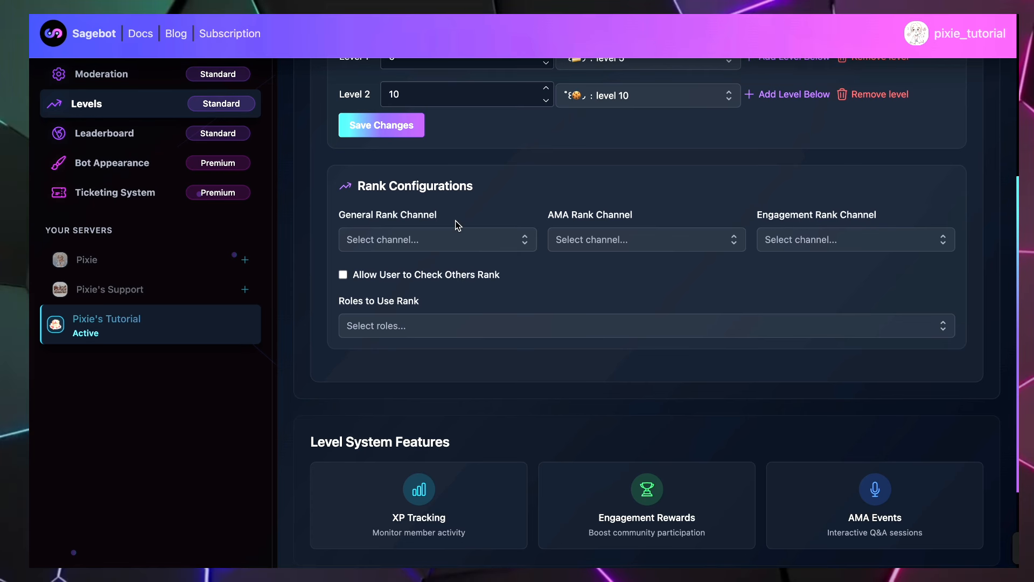
click(459, 240)
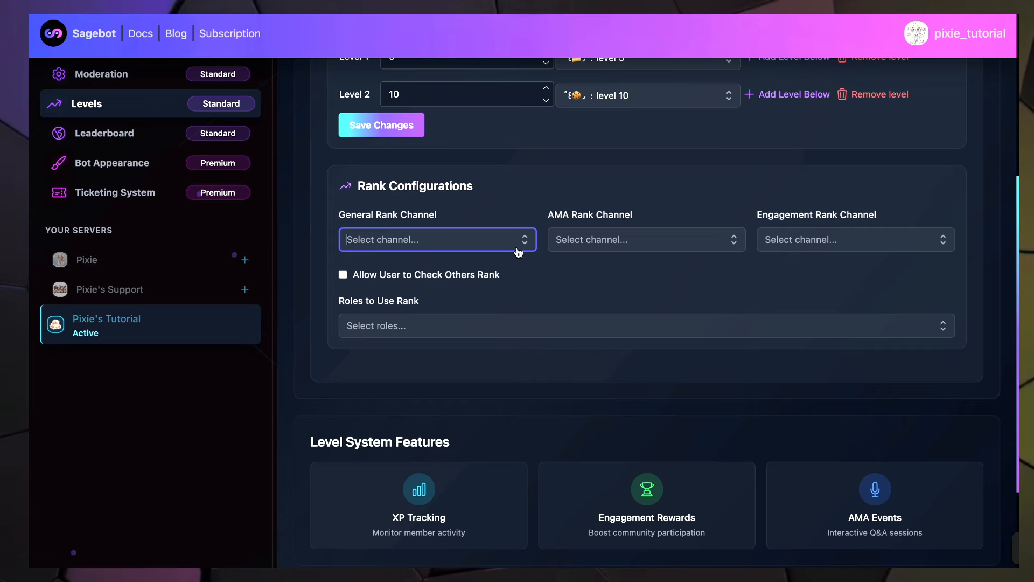
click(348, 240)
text(logs)
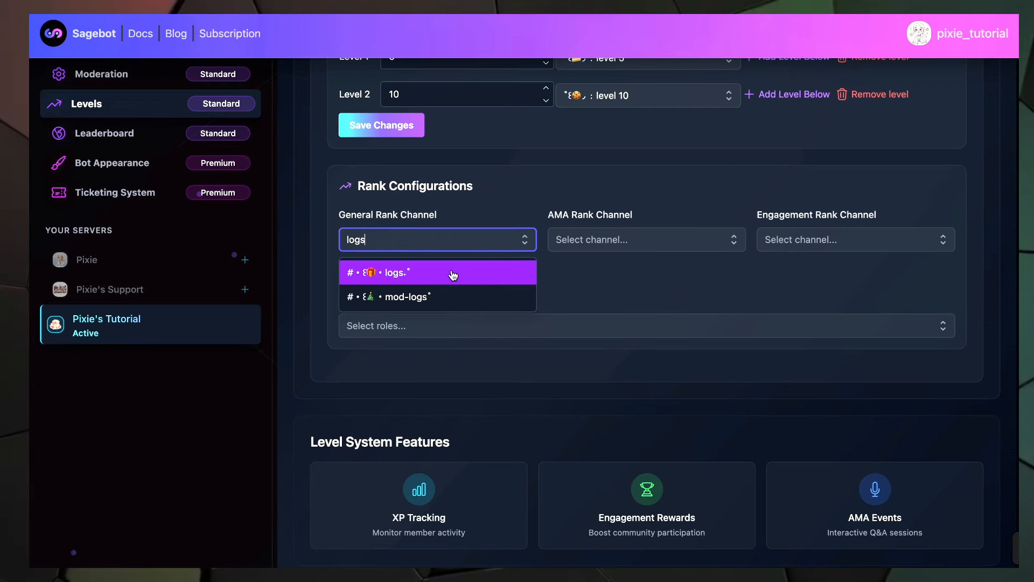
click(453, 275)
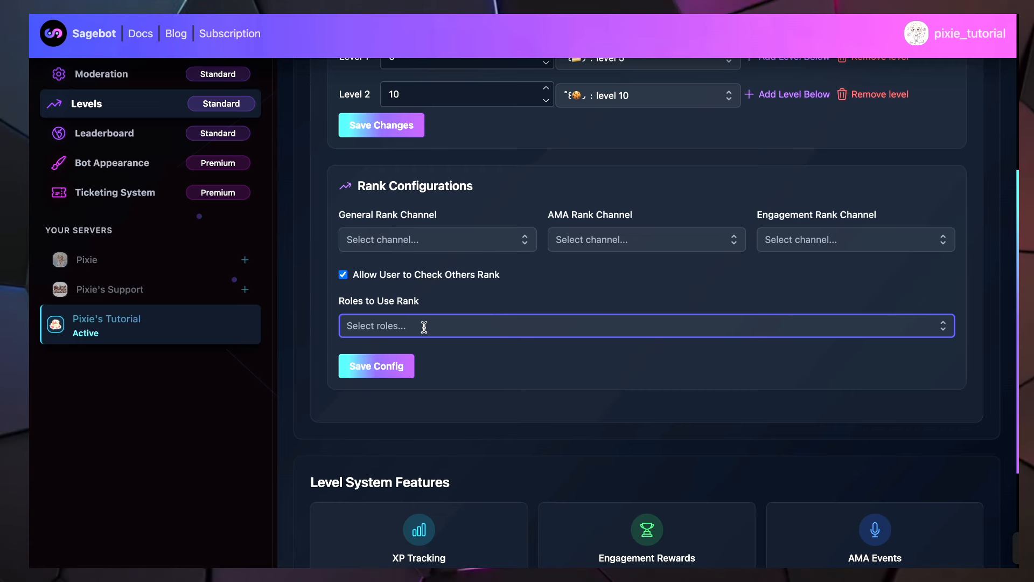
Allow users to check others' rank, choose ice cream as the role that can use rank, and save the rank configuration
text(ice)
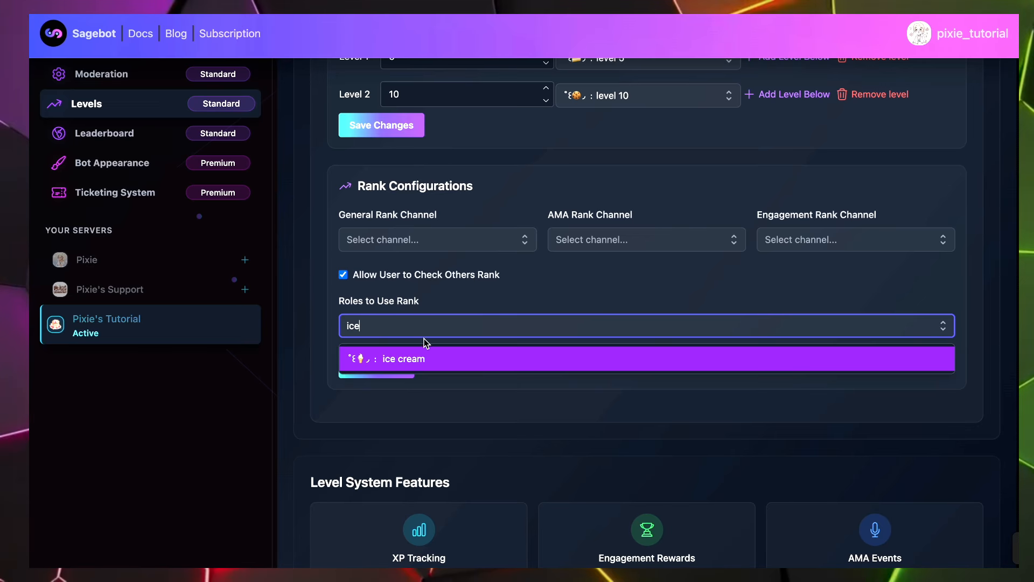
click(428, 357)
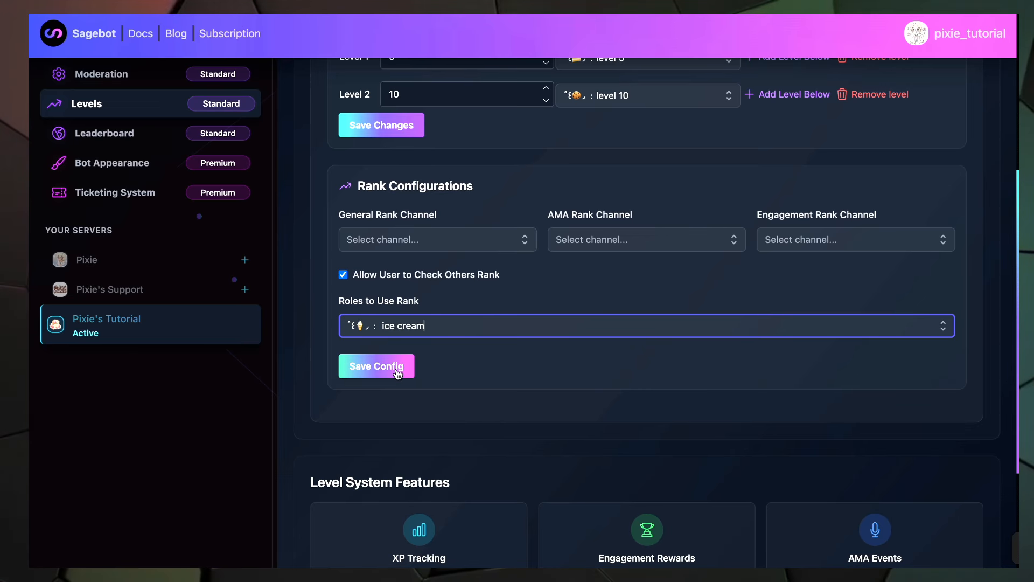
scroll(536, 343, up, 3)
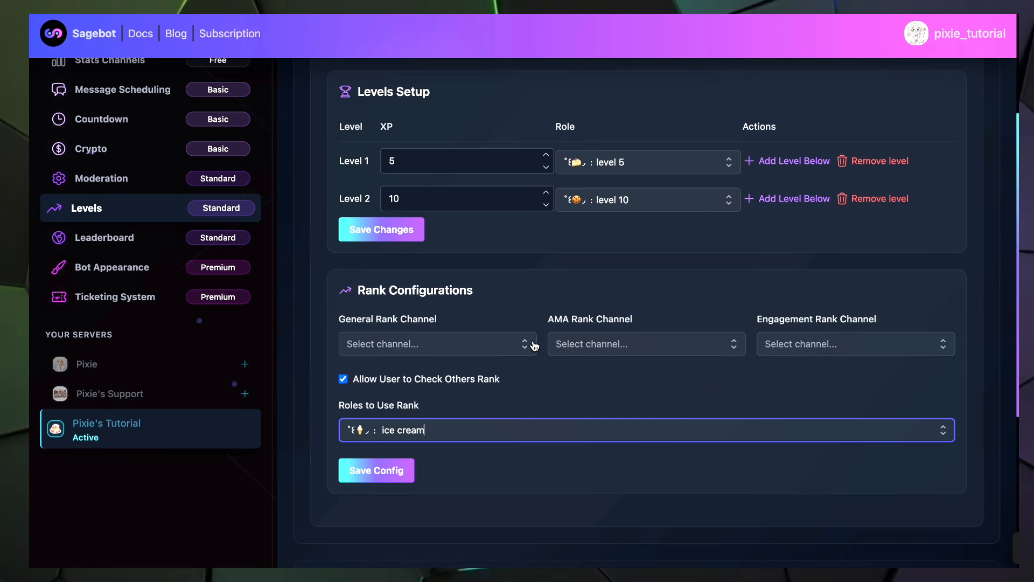
scroll(535, 355, down, 1)
scroll(399, 450, down, 7)
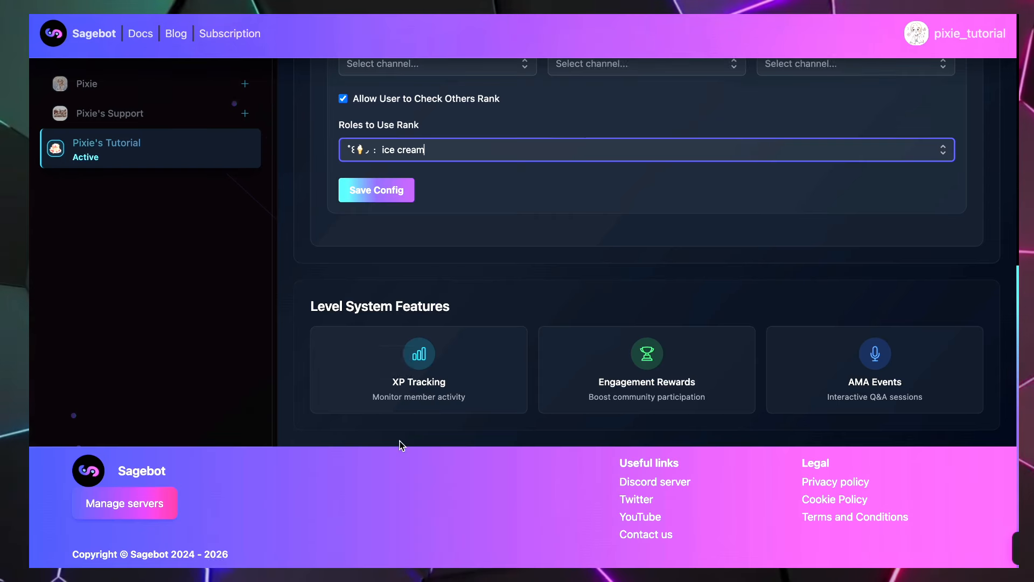
scroll(402, 401, up, 2)
click(388, 282)
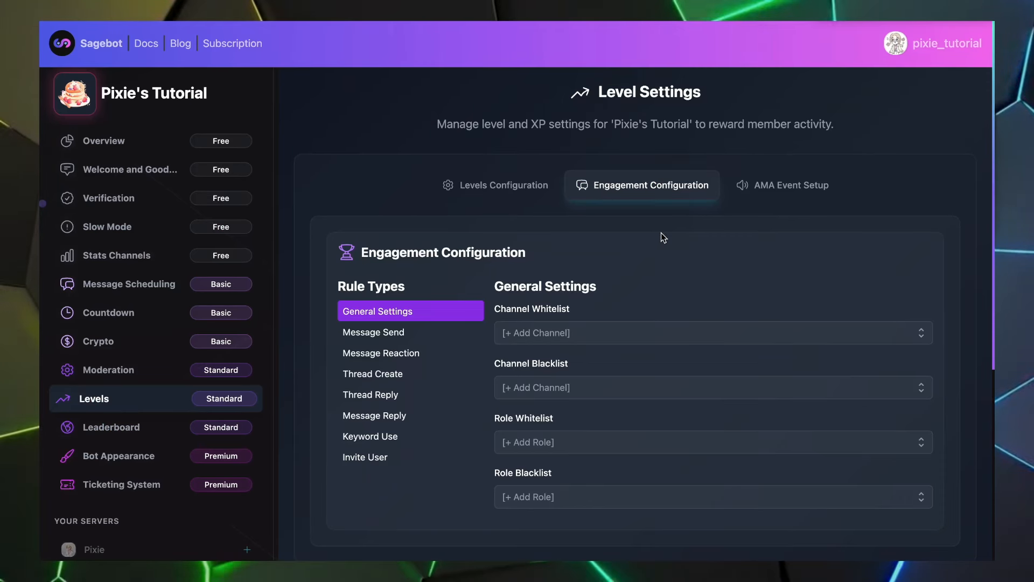
In the Engagement Configuration's General Settings, add the chatty channel to the whitelist and the bots channel to the blacklist
scroll(661, 233, down, 1)
scroll(661, 233, down, 1)
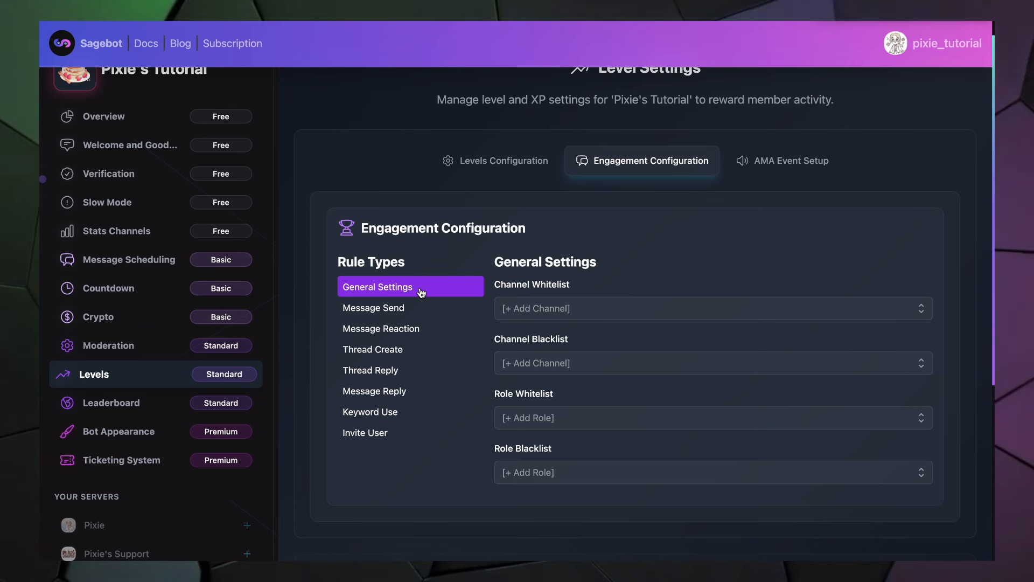
scroll(422, 293, down, 1)
click(560, 291)
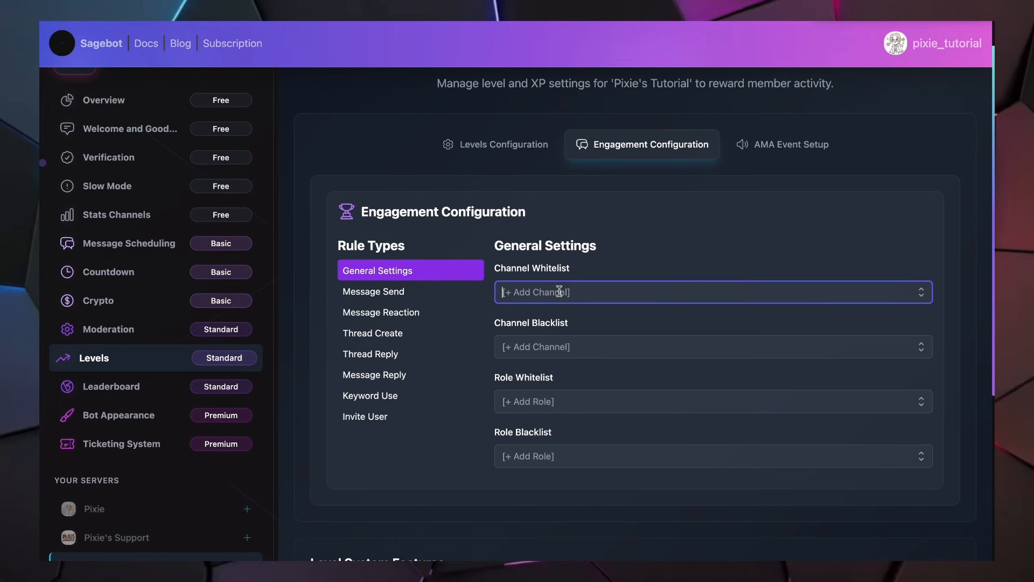
text(chat)
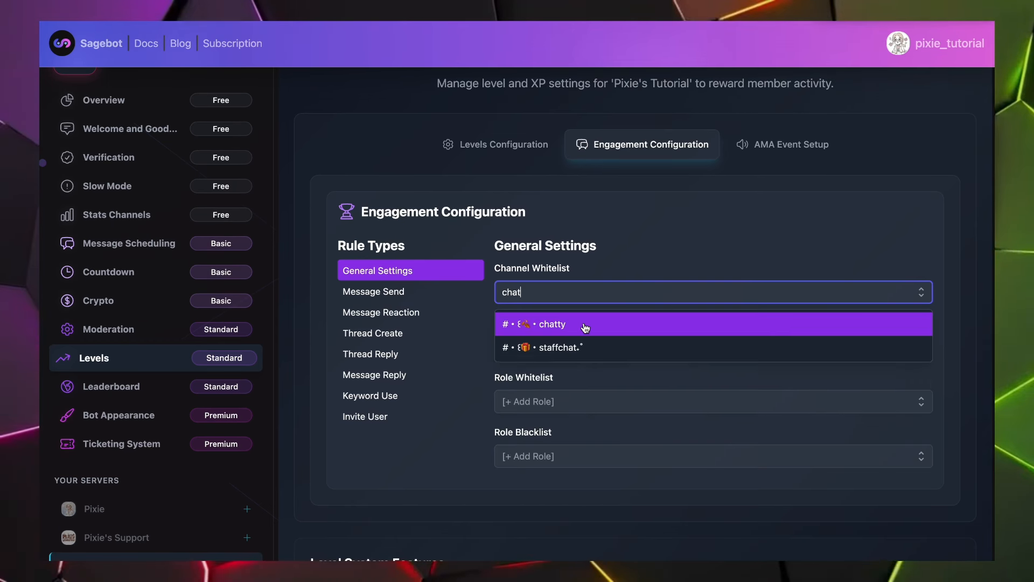
click(586, 324)
click(582, 370)
text(bot)
click(588, 378)
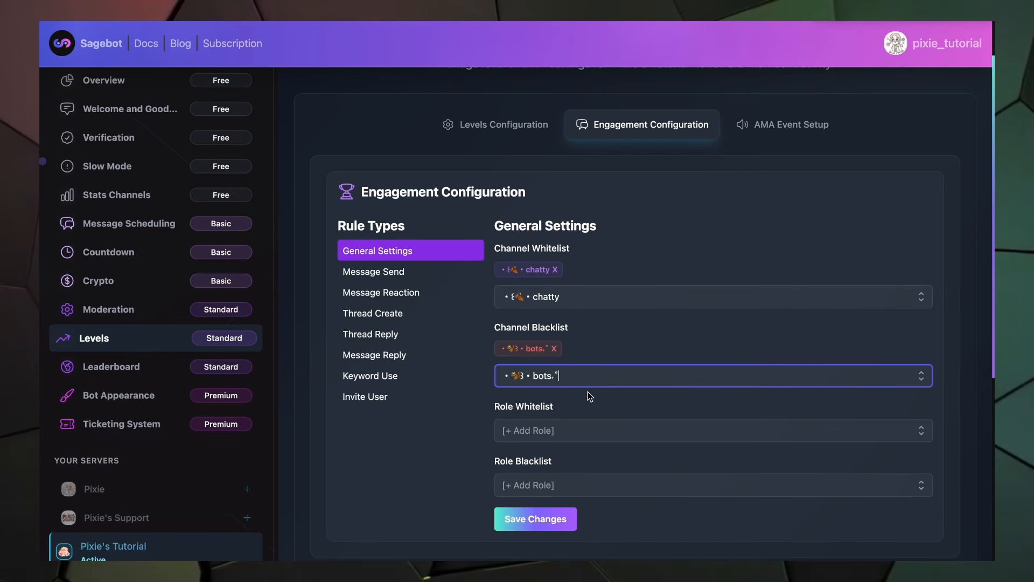
Add the Staff role to the engagement Role Whitelist and open the Role Blacklist for selection
scroll(590, 397, down, 3)
click(580, 299)
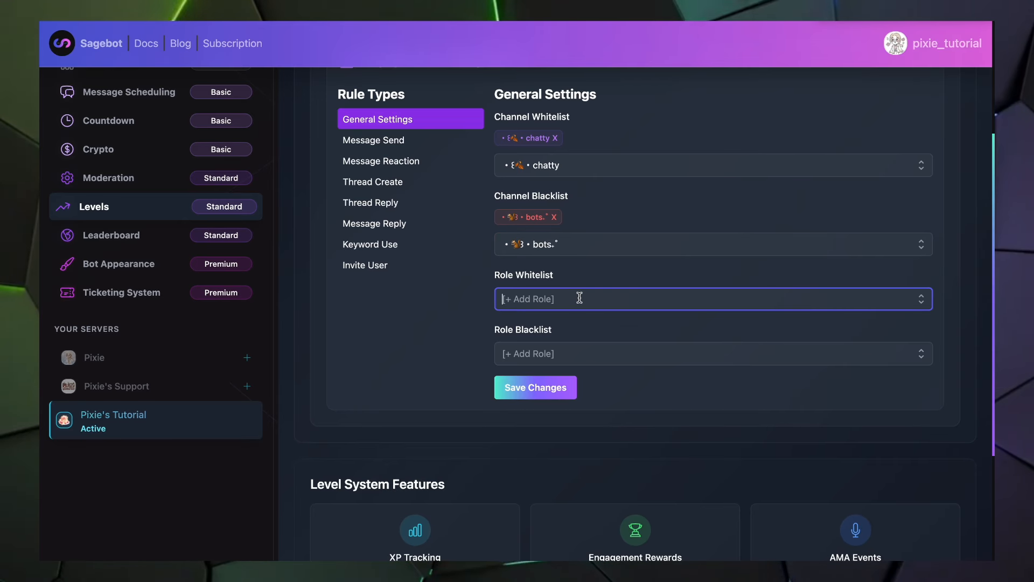
text(staff)
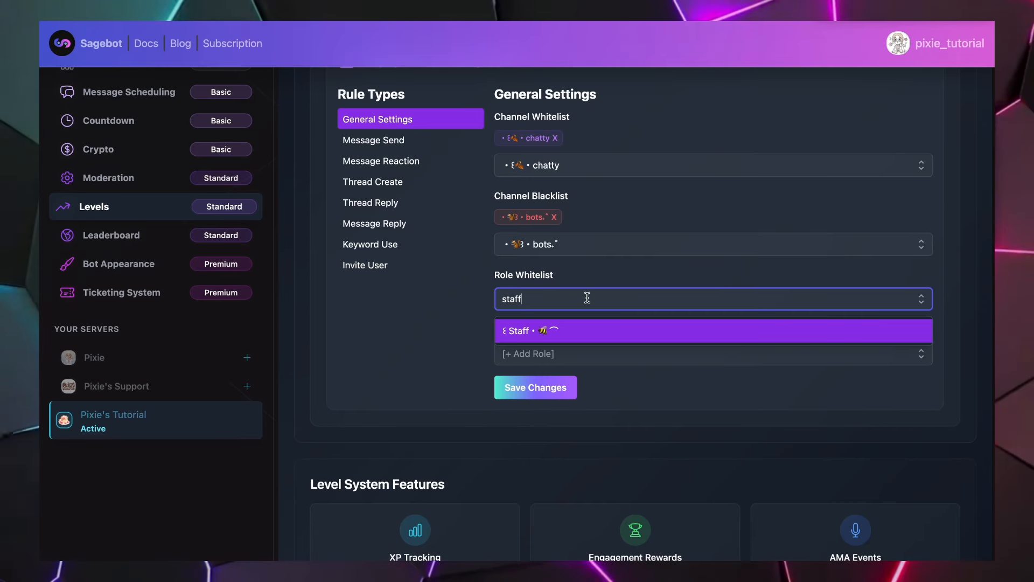
click(570, 332)
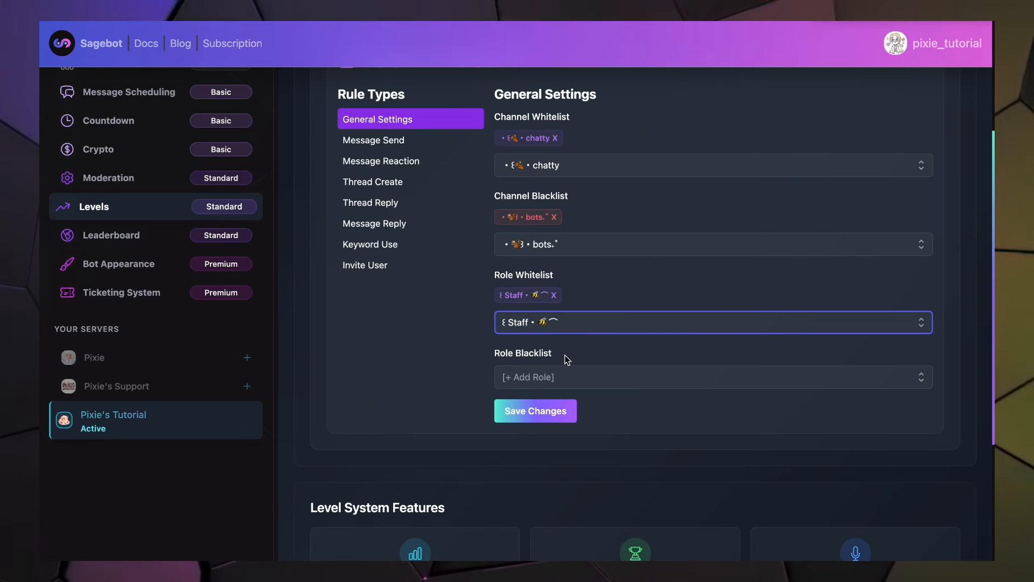
click(562, 375)
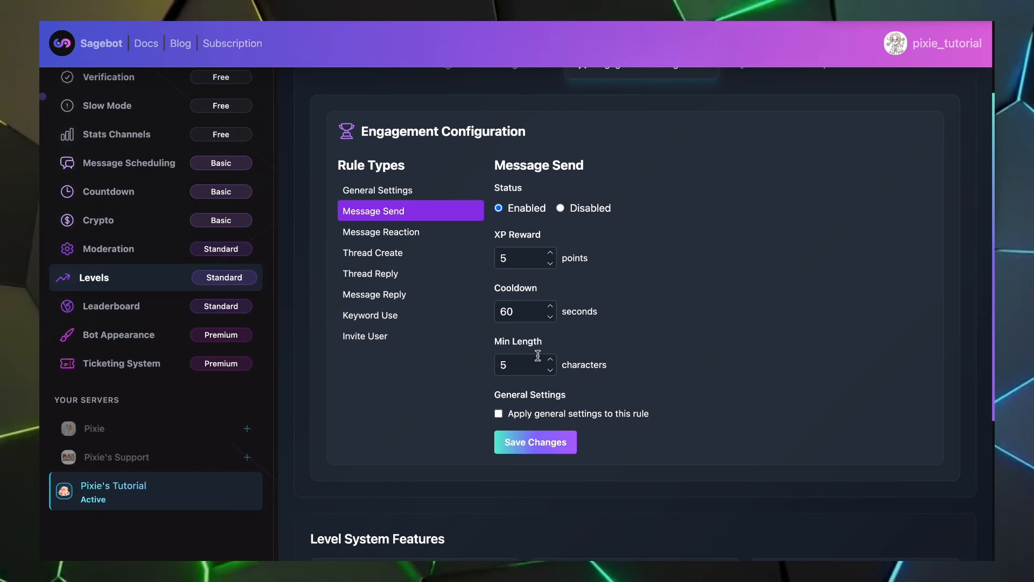
For the Message Send rule, set the minimum length to 10 characters, apply the general settings, and save
click(550, 360)
click(550, 360)
click(550, 360)
click(550, 360)
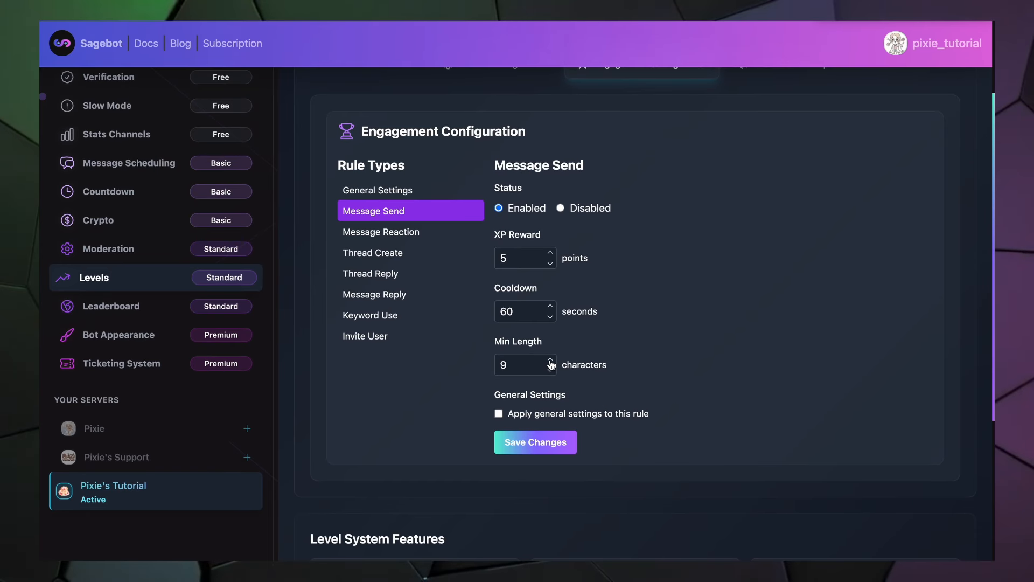
click(498, 413)
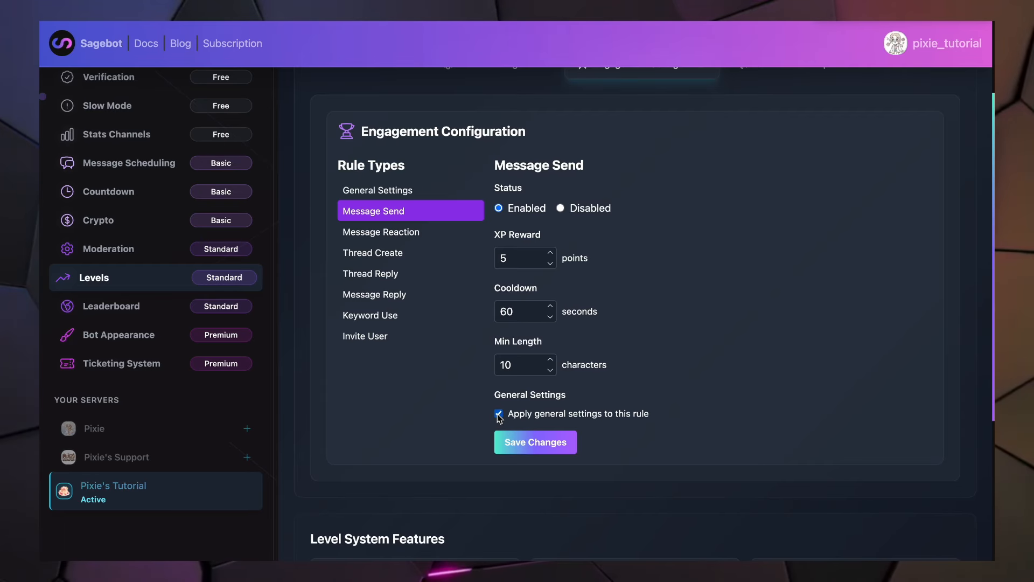
click(511, 443)
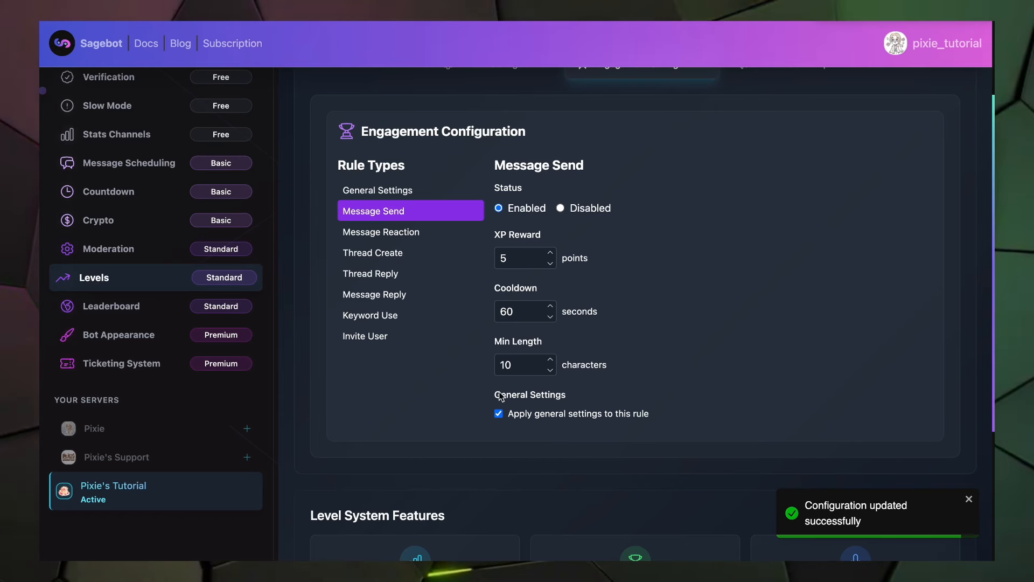
Enable the Message Reaction rule with a 5-point XP reward, apply the general settings to it, and save
click(378, 236)
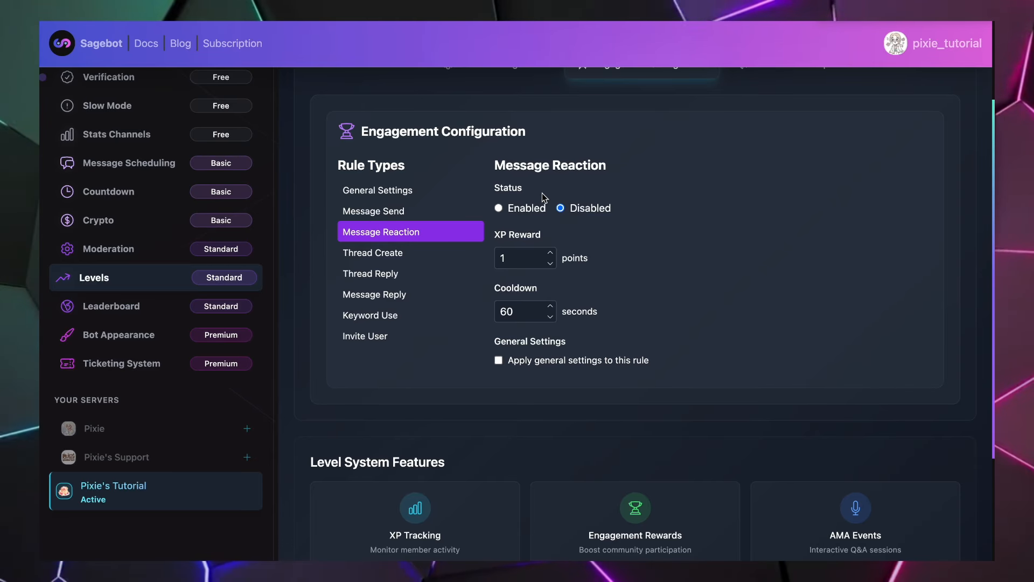
click(515, 213)
click(550, 253)
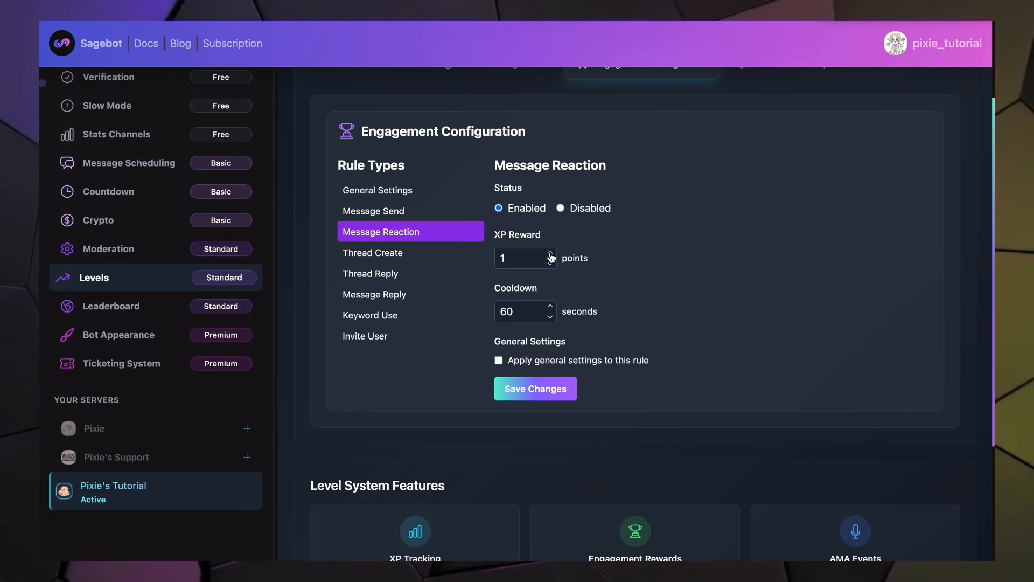
click(550, 253)
click(551, 253)
click(550, 253)
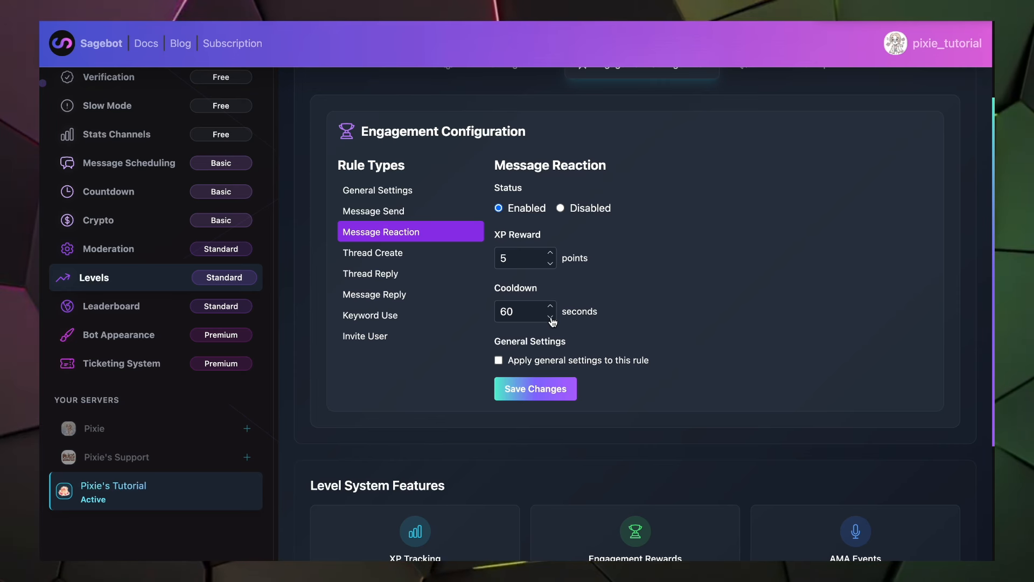
click(498, 360)
click(509, 385)
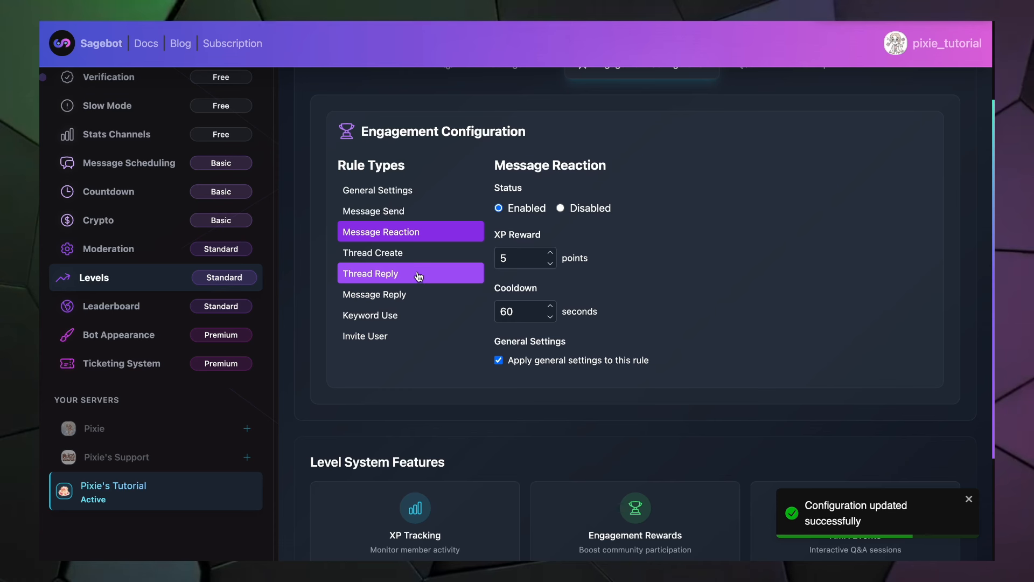
With the Keyword Use rule enabled, set its XP reward to 20 points
click(417, 262)
click(426, 315)
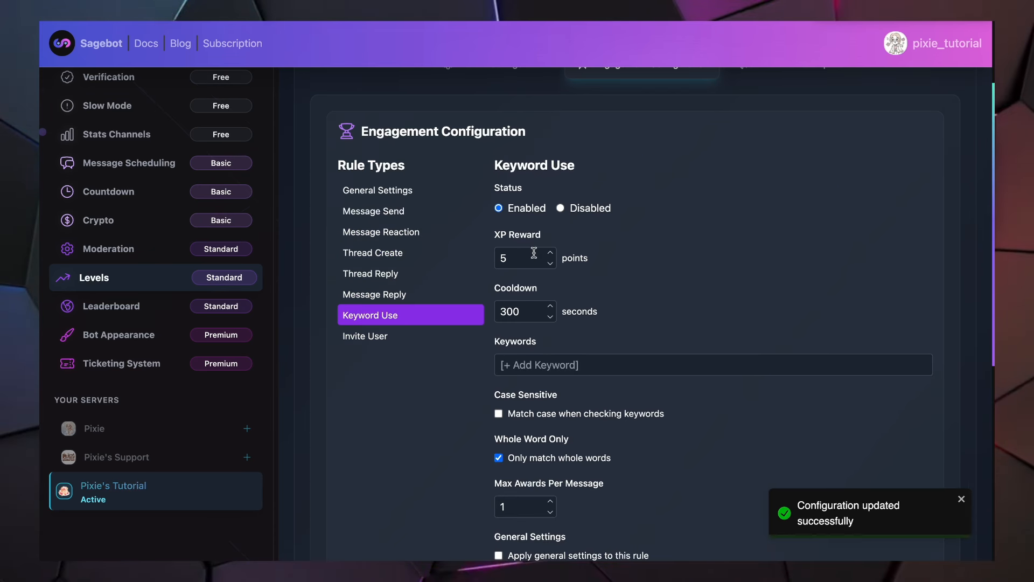
click(550, 255)
click(550, 255)
click(550, 255)
click(550, 255)
click(550, 254)
click(550, 254)
click(550, 255)
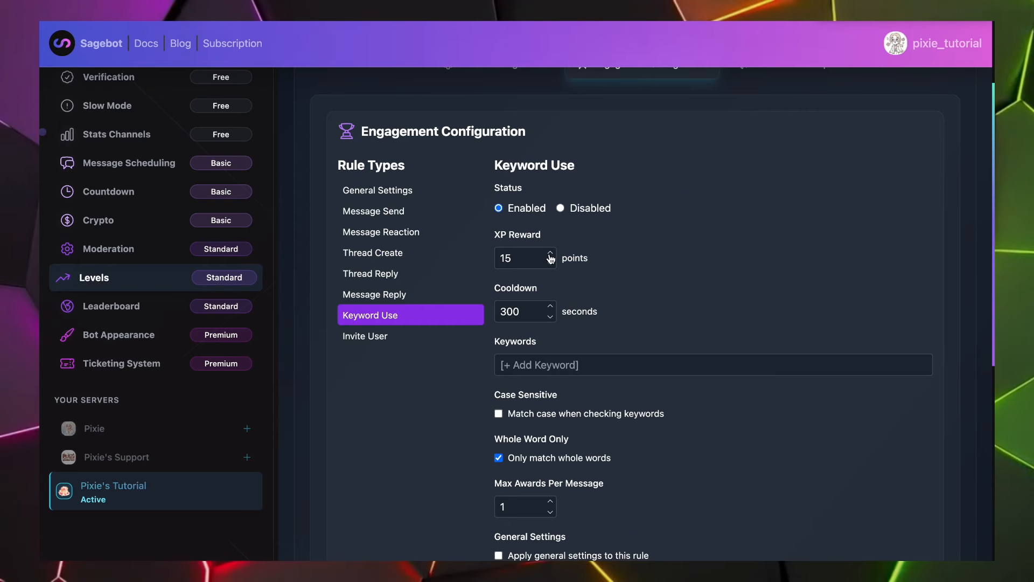
click(551, 255)
click(550, 254)
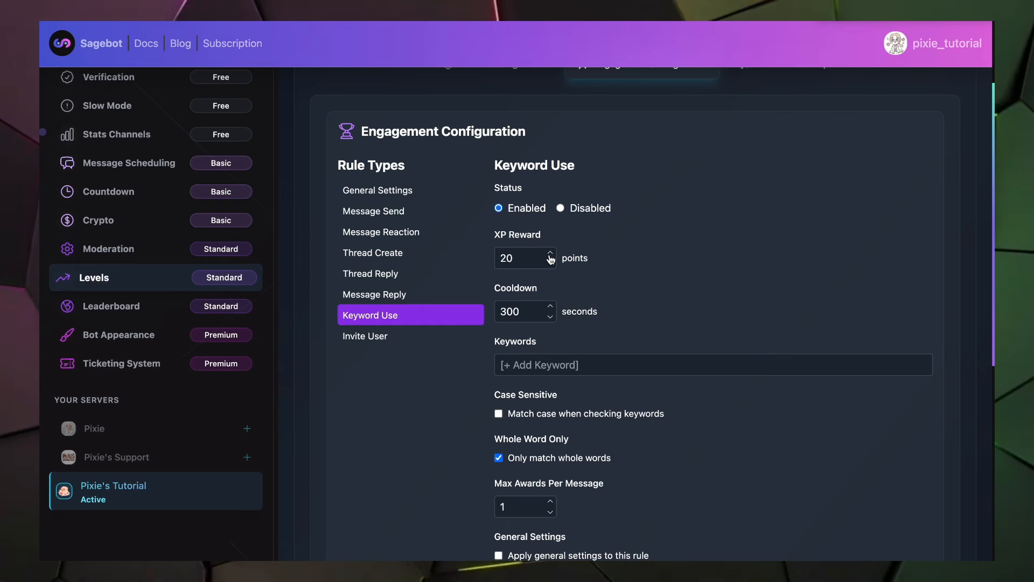
Add "pixie" and "pixie tutorial" as keywords for the Keyword Use rule
click(529, 360)
text(pixie)
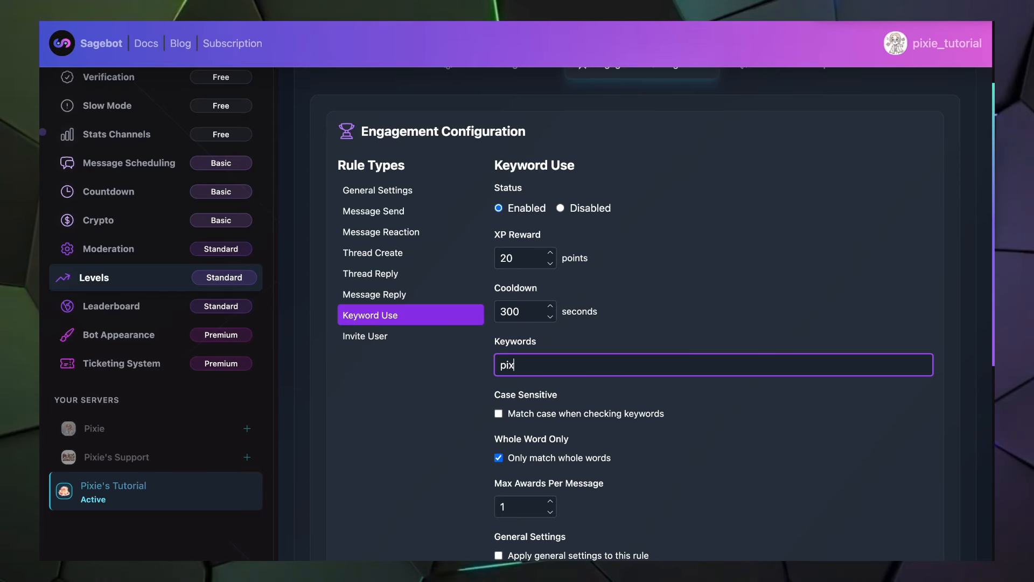
key(Return)
text(pixie tutorial)
key(Return)
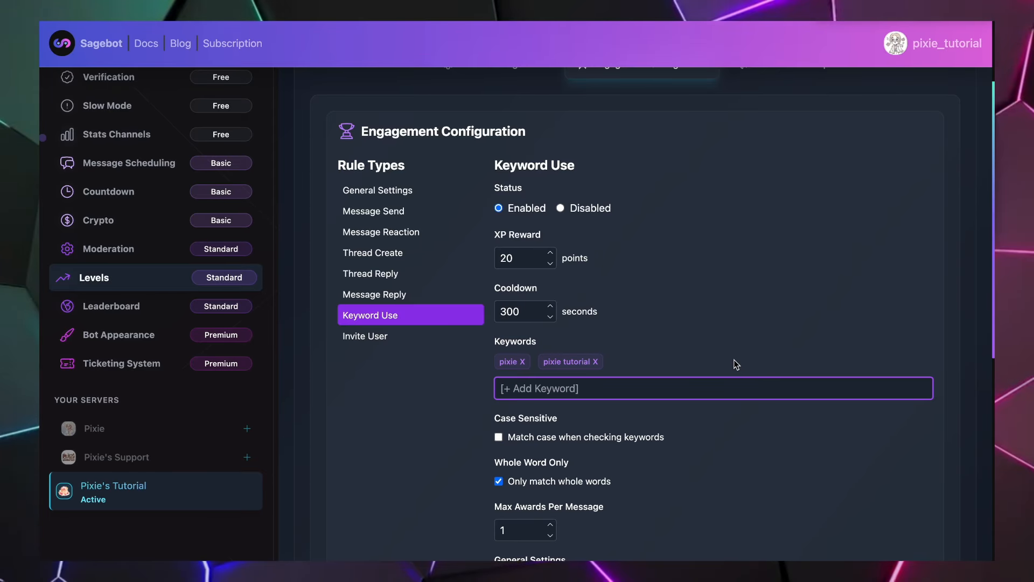
Make keyword matching case sensitive, set Max Awards Per Message to 10, apply the general settings, and save the Keyword Use rule
scroll(695, 379, down, 2)
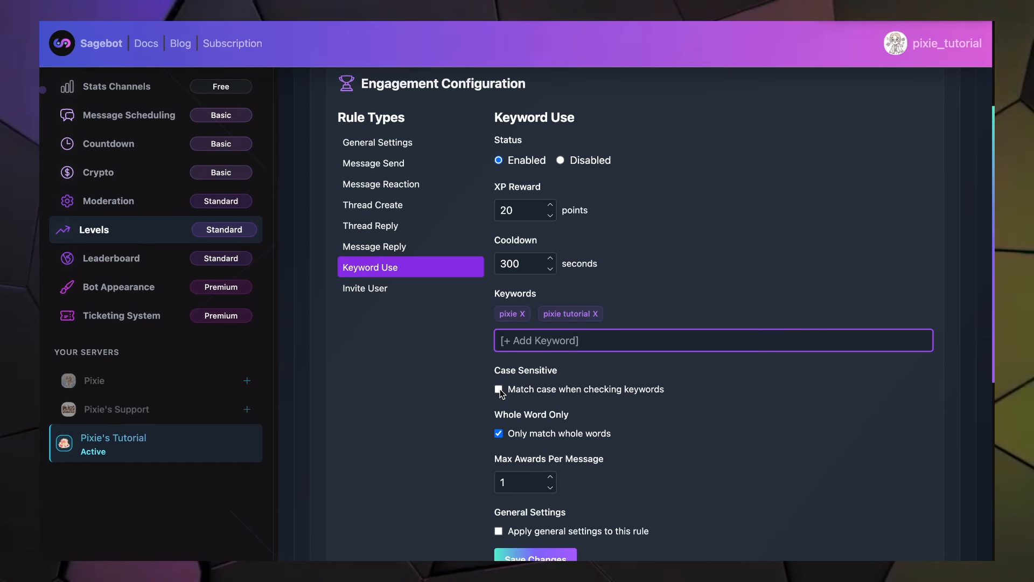
click(499, 389)
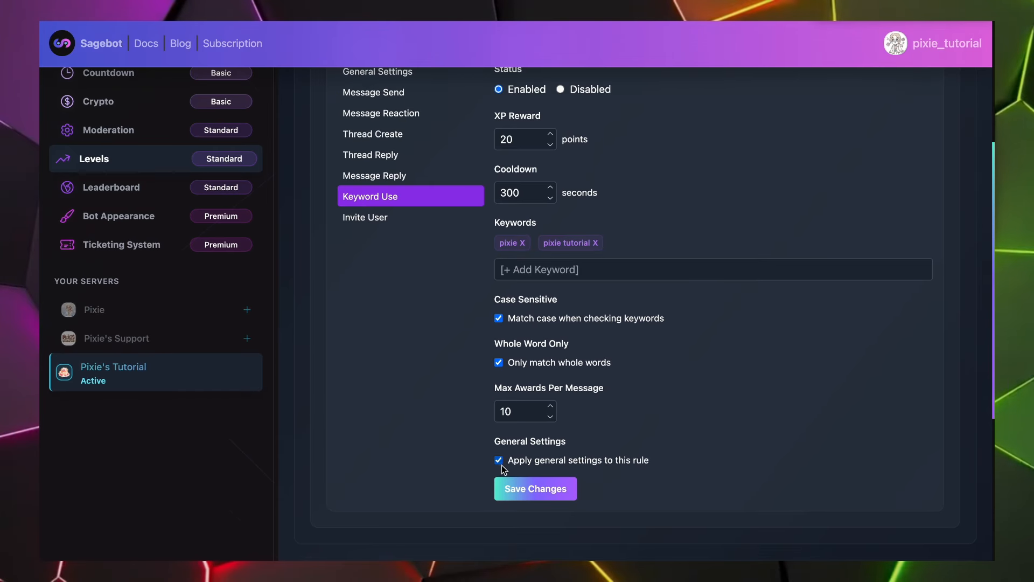
click(514, 486)
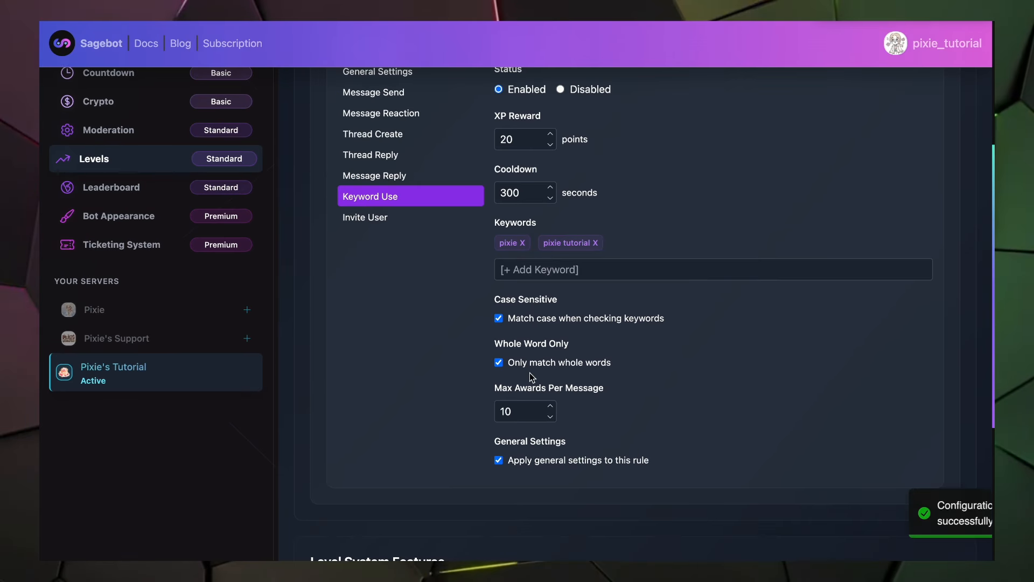
Enable the Invite User rule with a 60-point XP reward, apply the general settings to it, and save
click(408, 223)
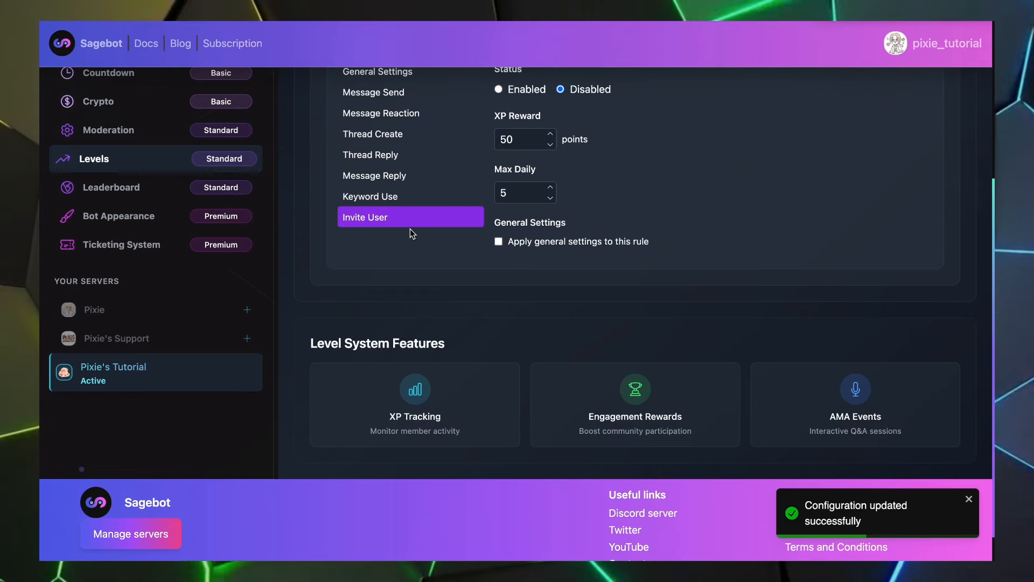
scroll(474, 253, up, 3)
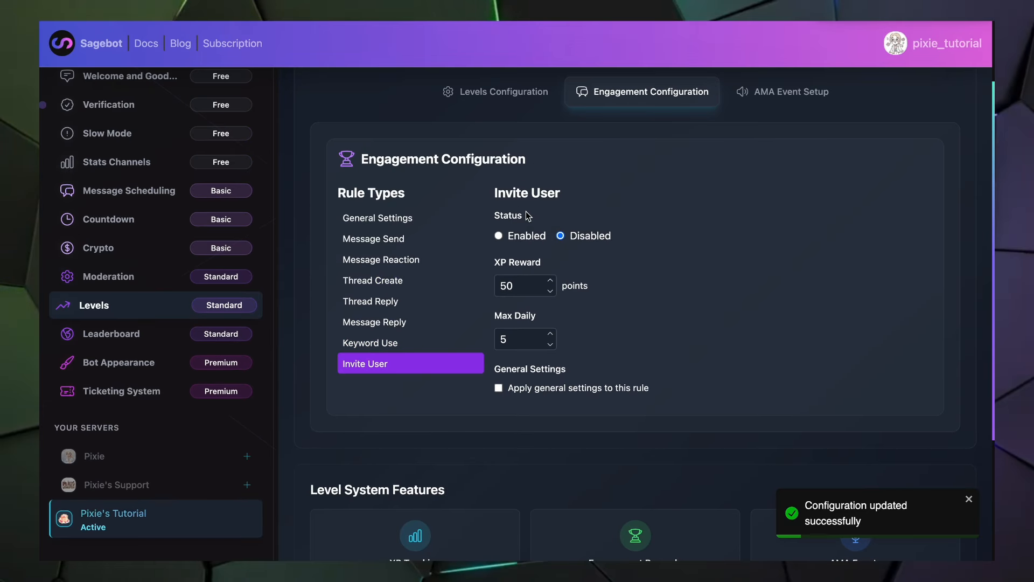
click(499, 236)
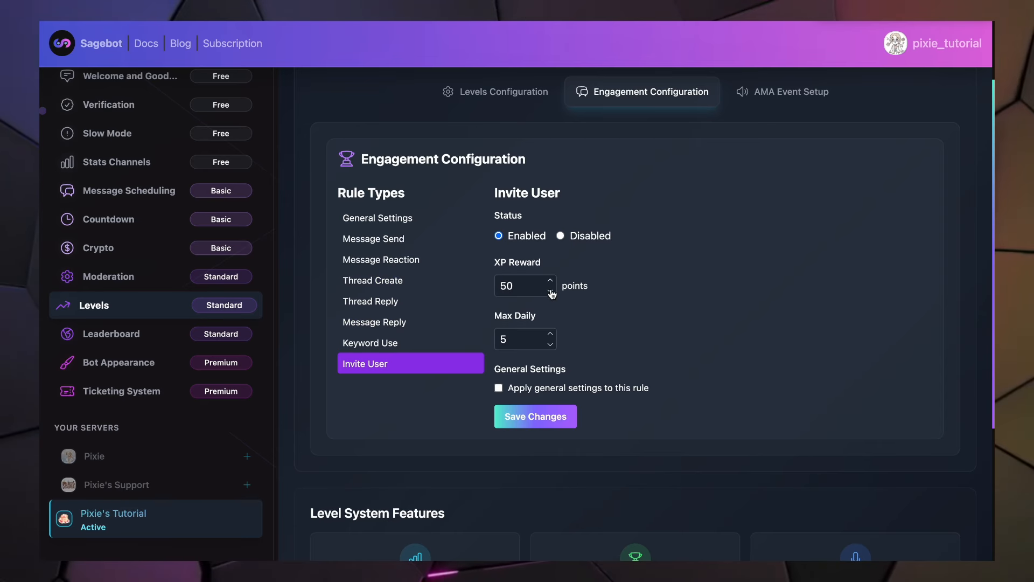
click(550, 283)
click(550, 282)
click(550, 283)
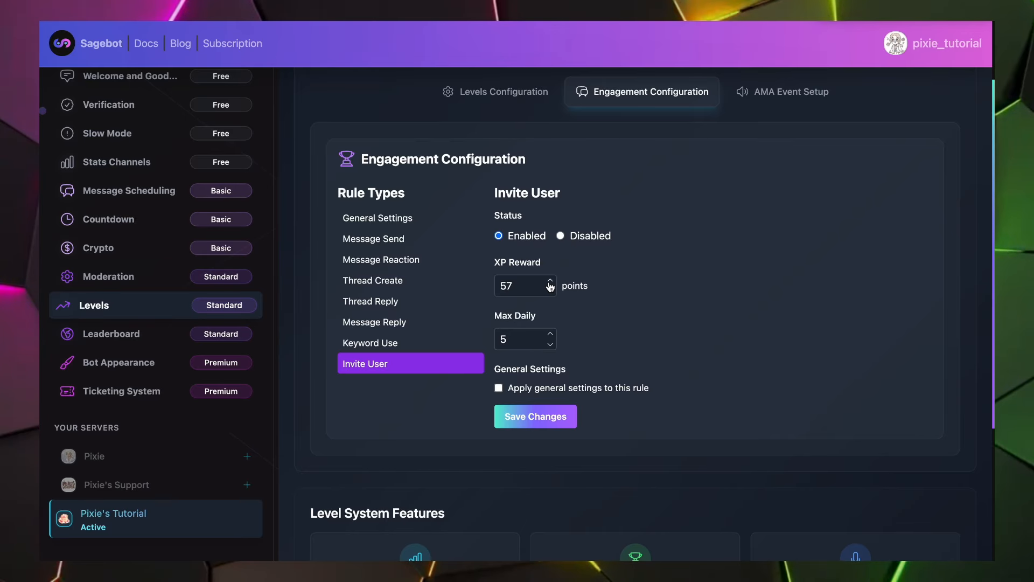
click(551, 283)
click(550, 282)
click(551, 282)
click(511, 386)
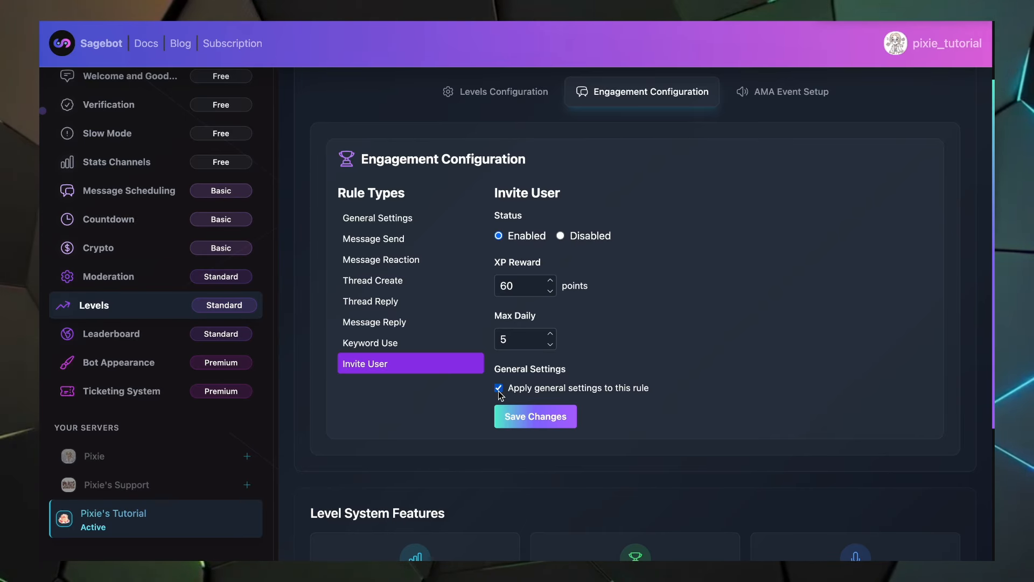
click(536, 416)
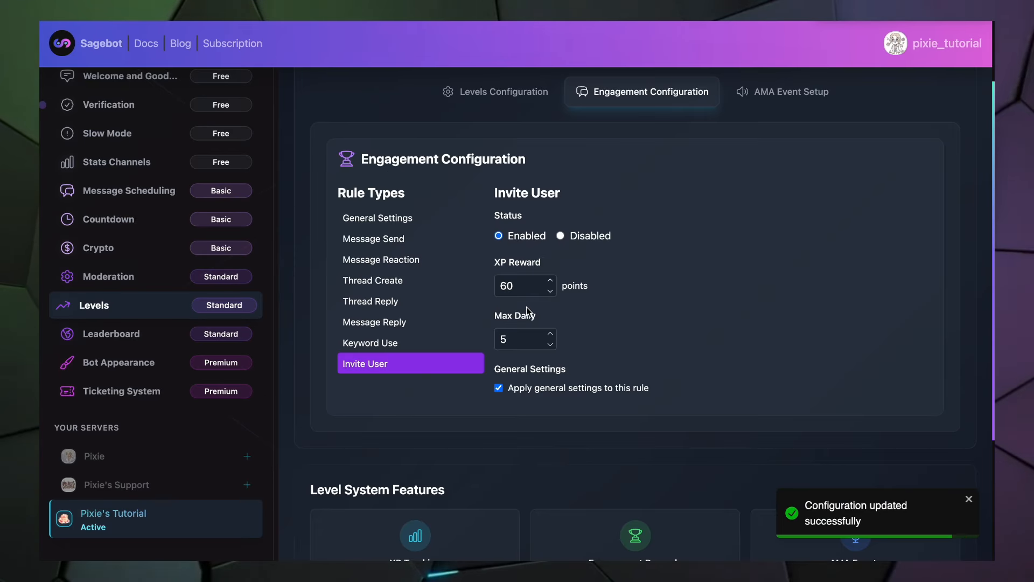
Open the AMA event setup and check which Discord events are available for a new AMA event
scroll(577, 329, down, 5)
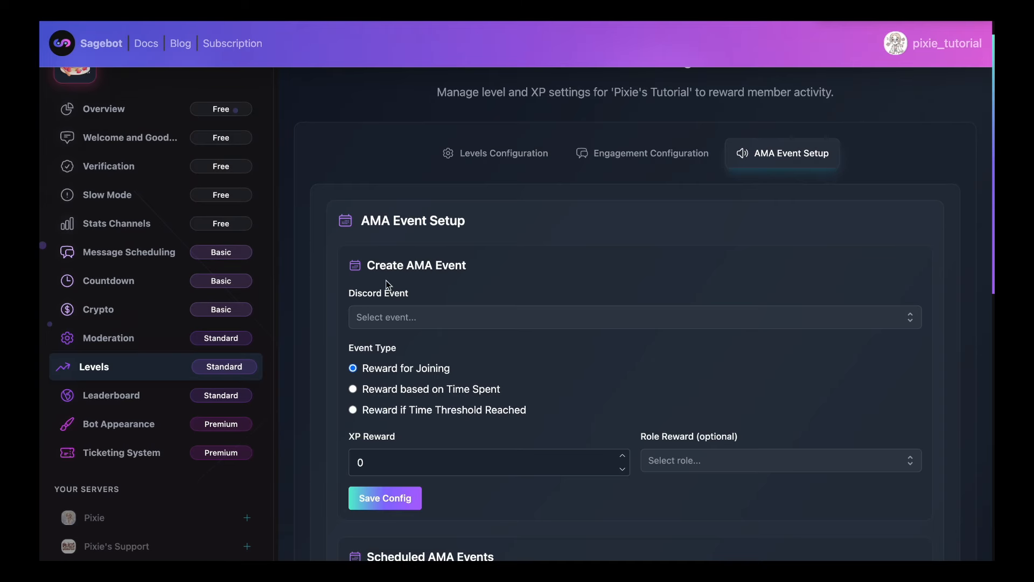
click(408, 317)
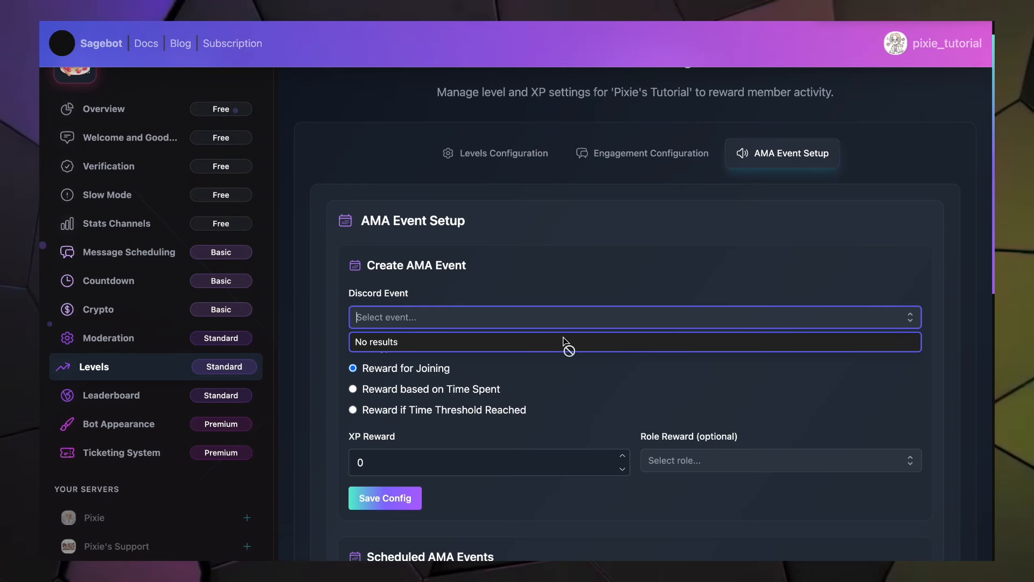
click(706, 294)
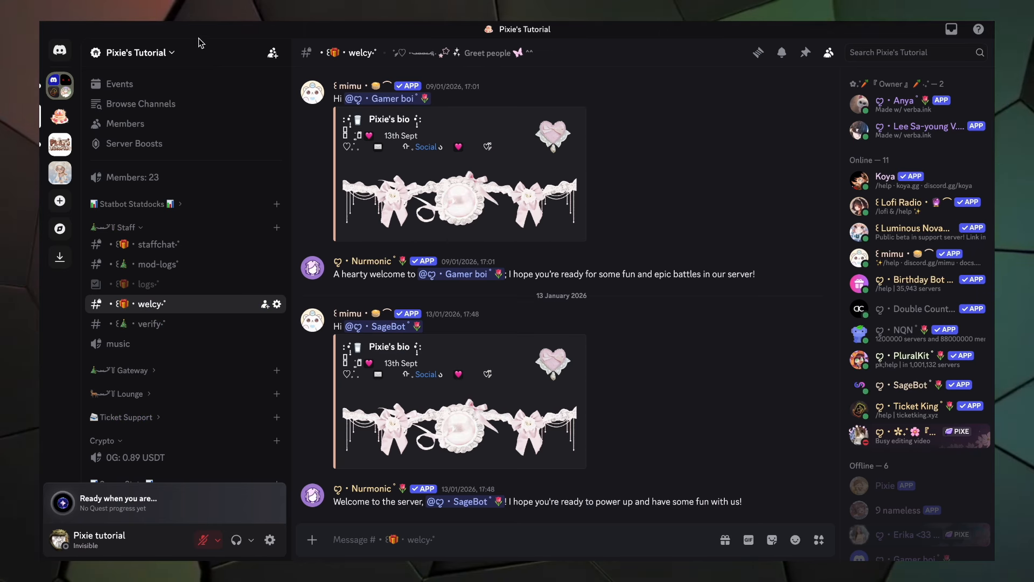
Switch to Discord and start creating a server event located Somewhere Else, beginning to enter its location
click(199, 45)
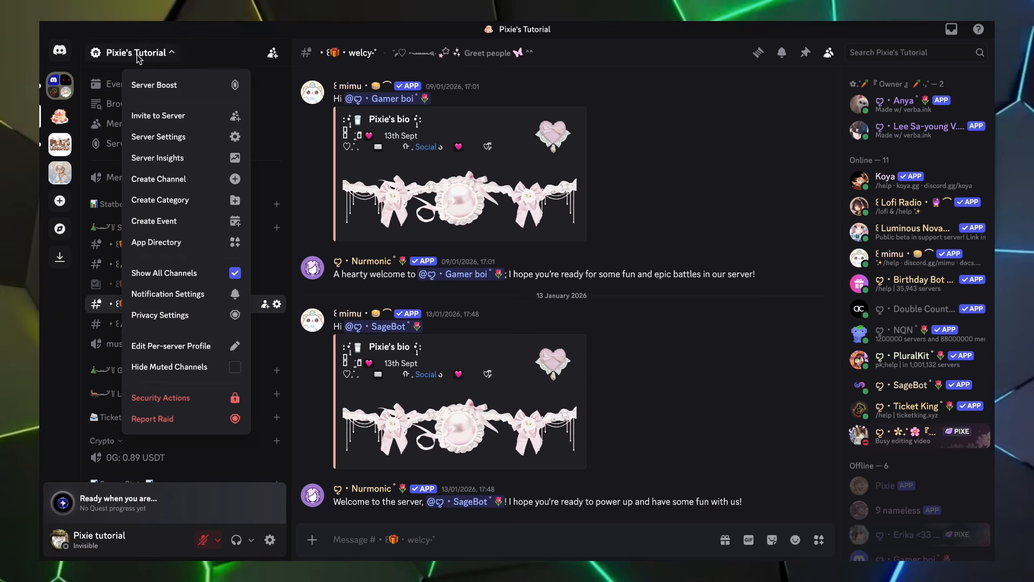
click(154, 221)
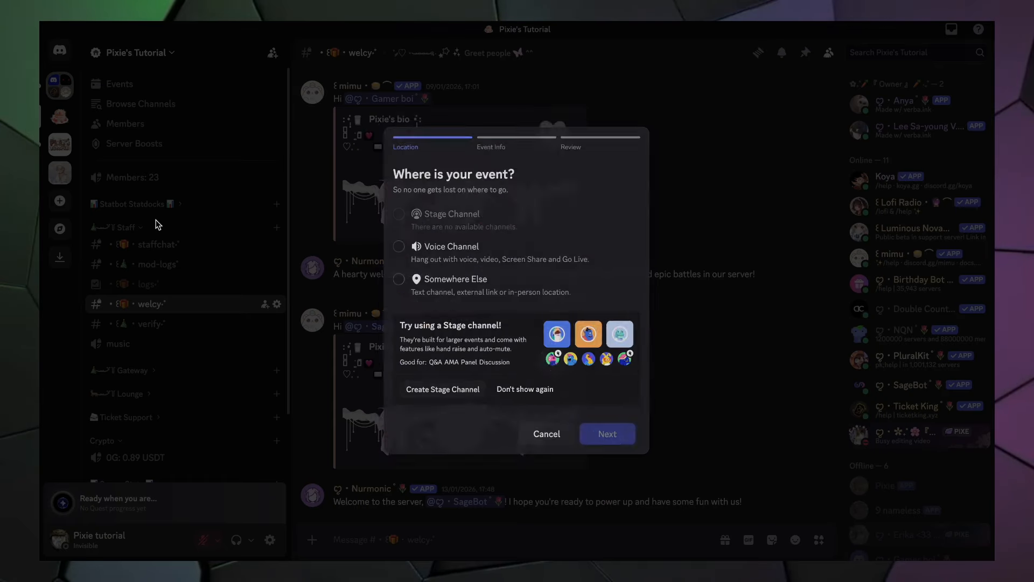
click(395, 278)
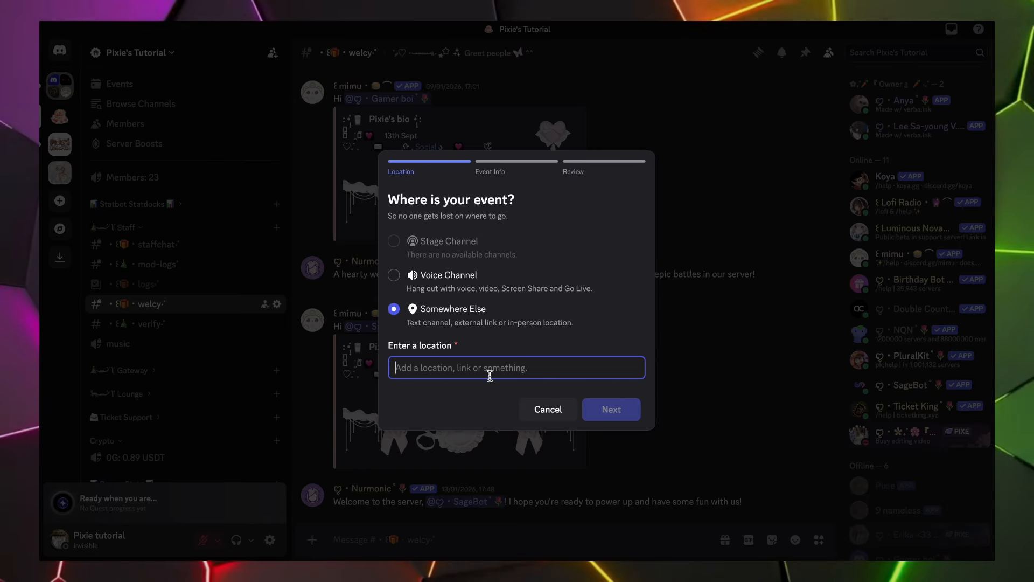
text(W)
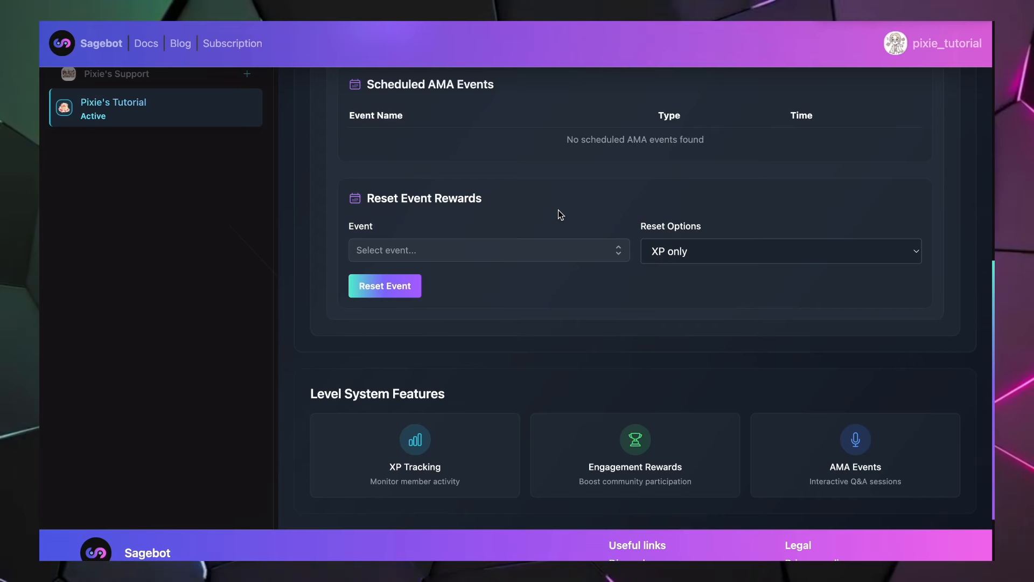
Back in Sagebot, look over the AMA event sections and check the Discord event list again
scroll(560, 226, up, 4)
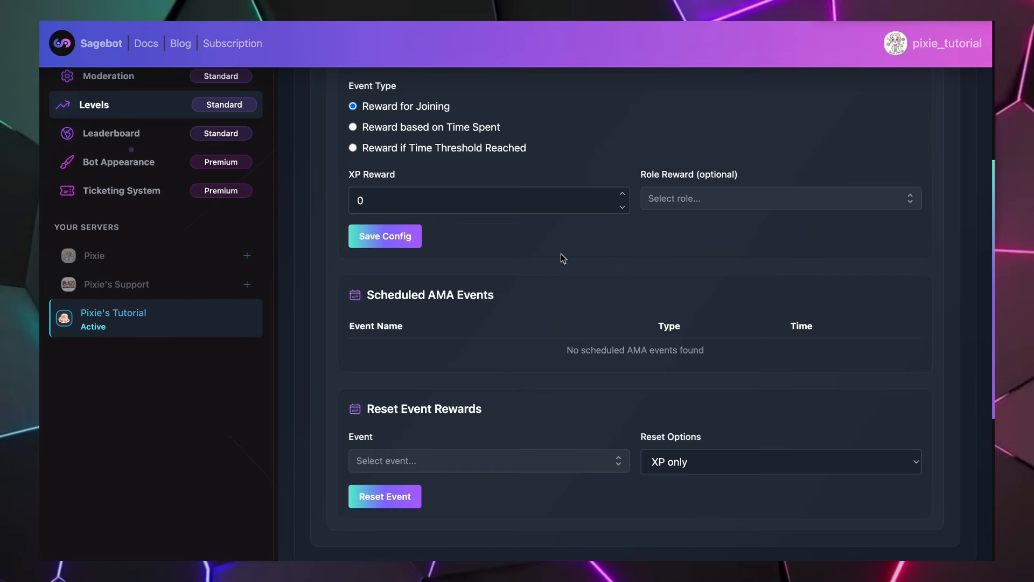
scroll(563, 253, up, 4)
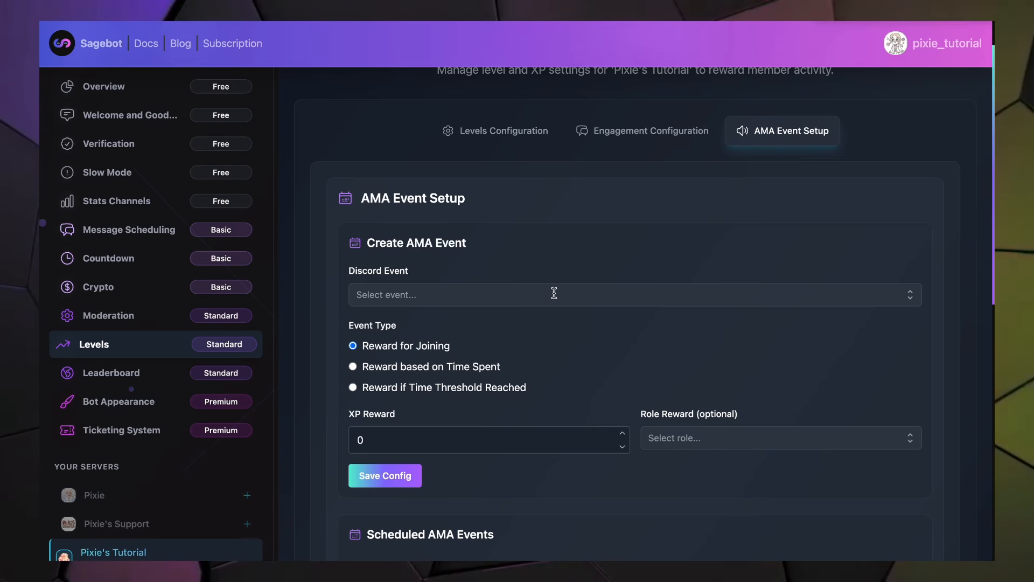
click(554, 293)
click(529, 262)
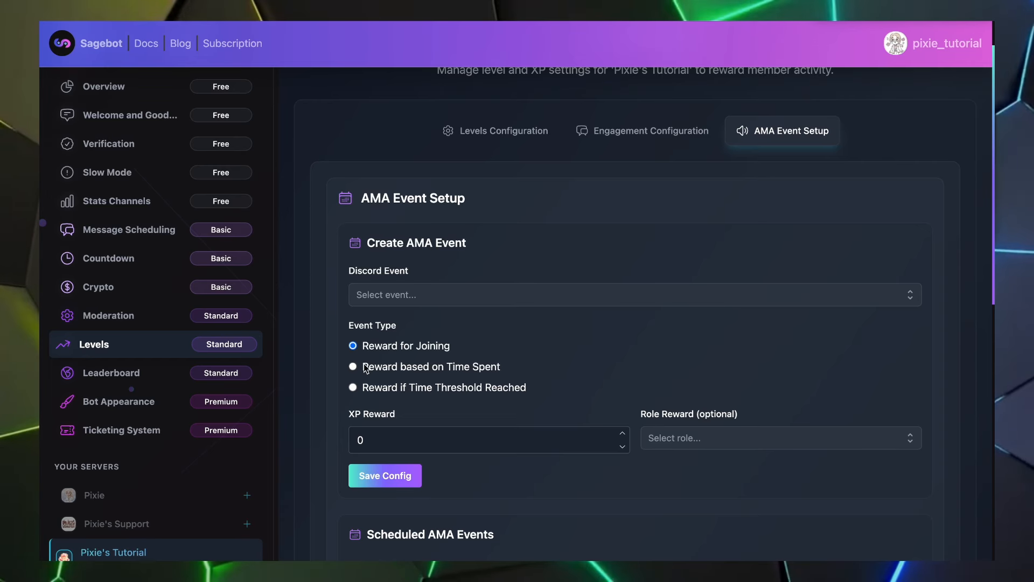
Try to save an AMA event with Reward if Time Threshold Reached, 5 XP, the ice cream role and a time threshold of 30
click(355, 367)
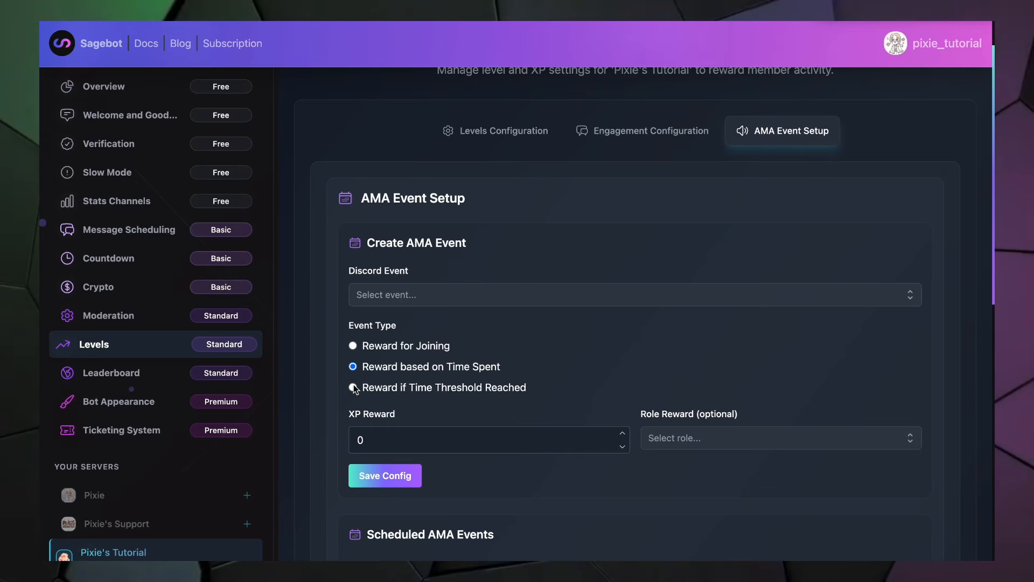
click(354, 387)
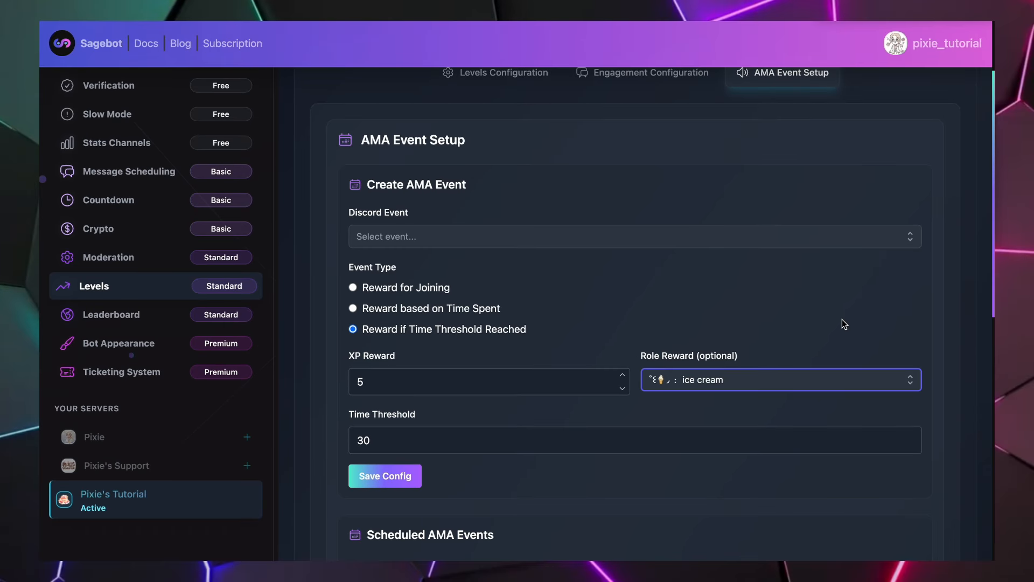
scroll(842, 320, down, 2)
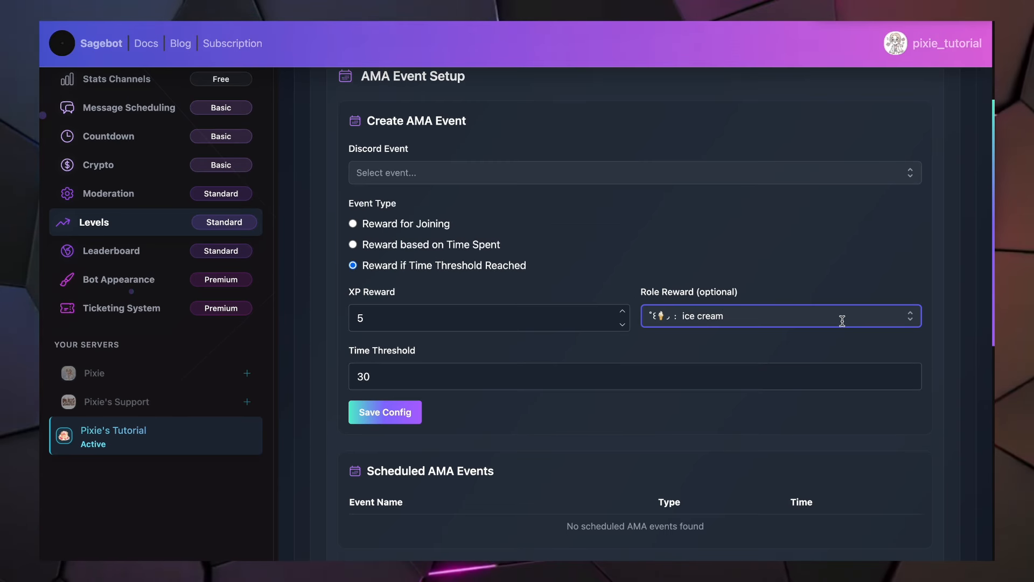
scroll(842, 321, down, 2)
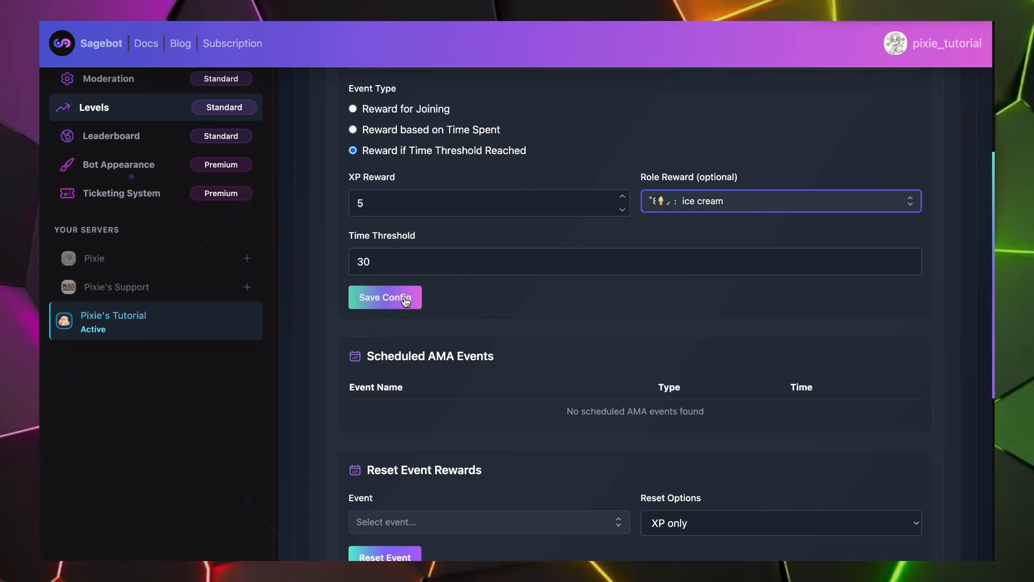
click(406, 301)
scroll(475, 315, down, 2)
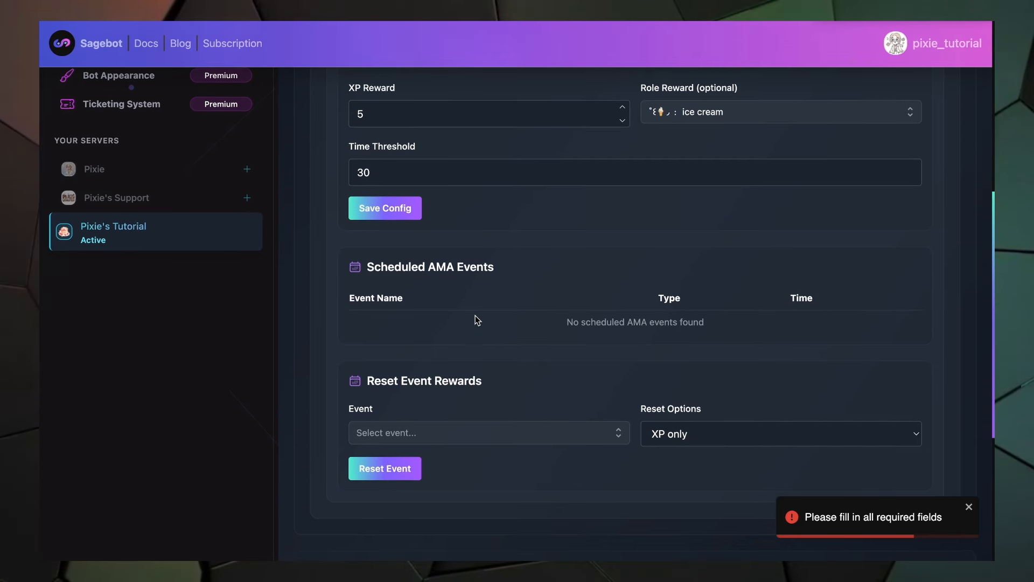
Choose "Testing event" as the Discord event for the new AMA event
scroll(477, 318, up, 4)
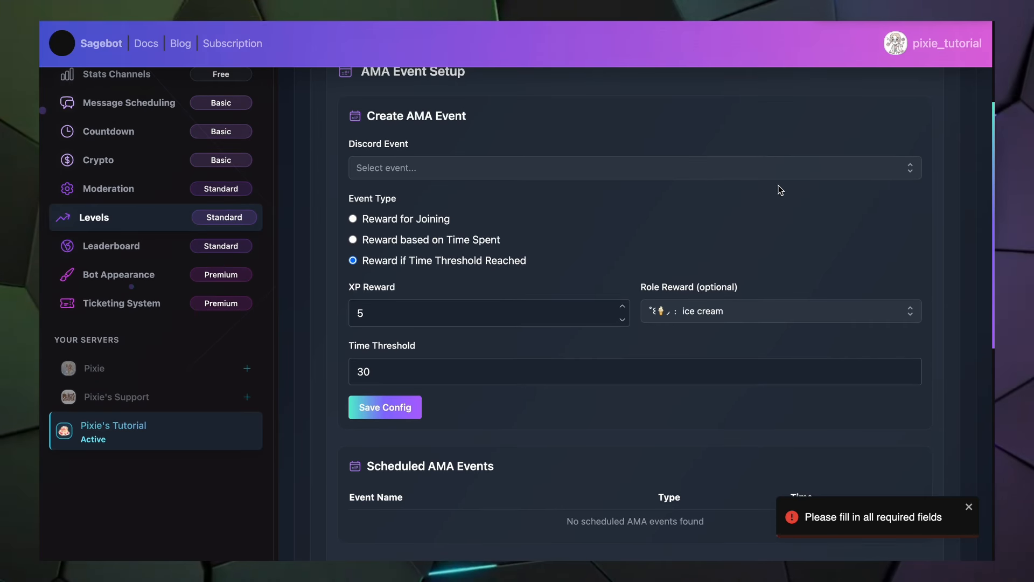
click(780, 171)
click(453, 193)
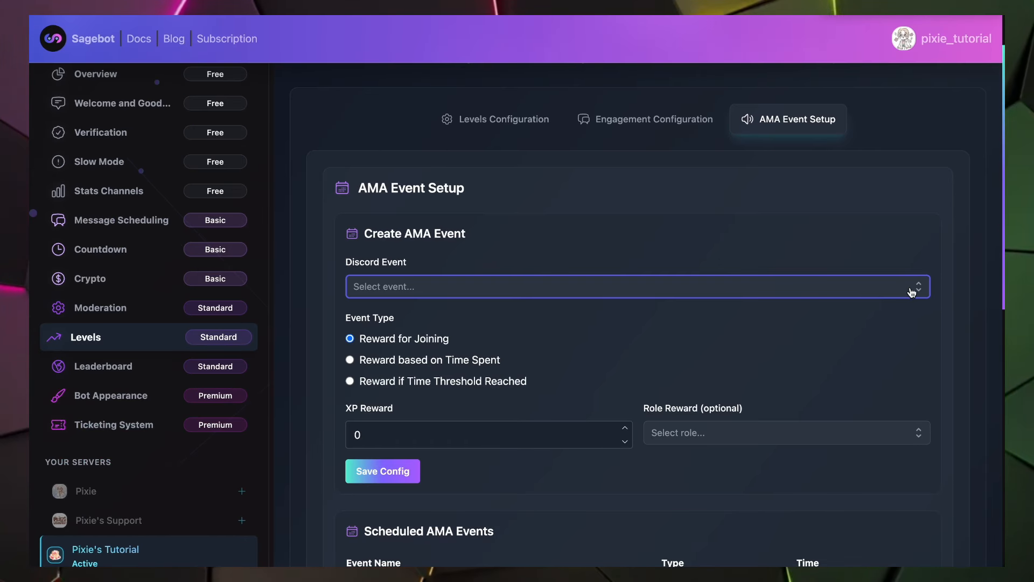
click(911, 291)
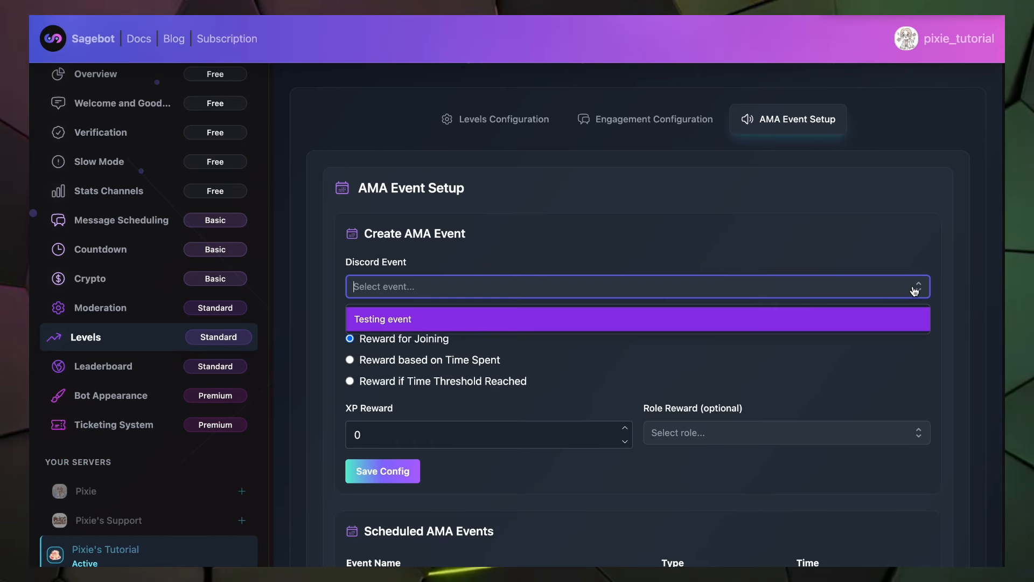
click(387, 320)
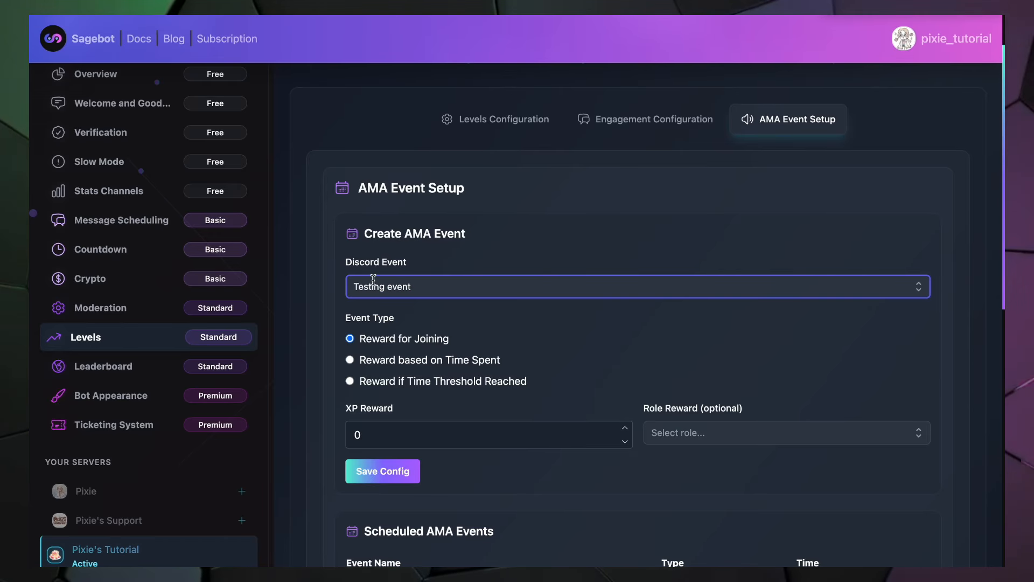
key(ctrl+Tab)
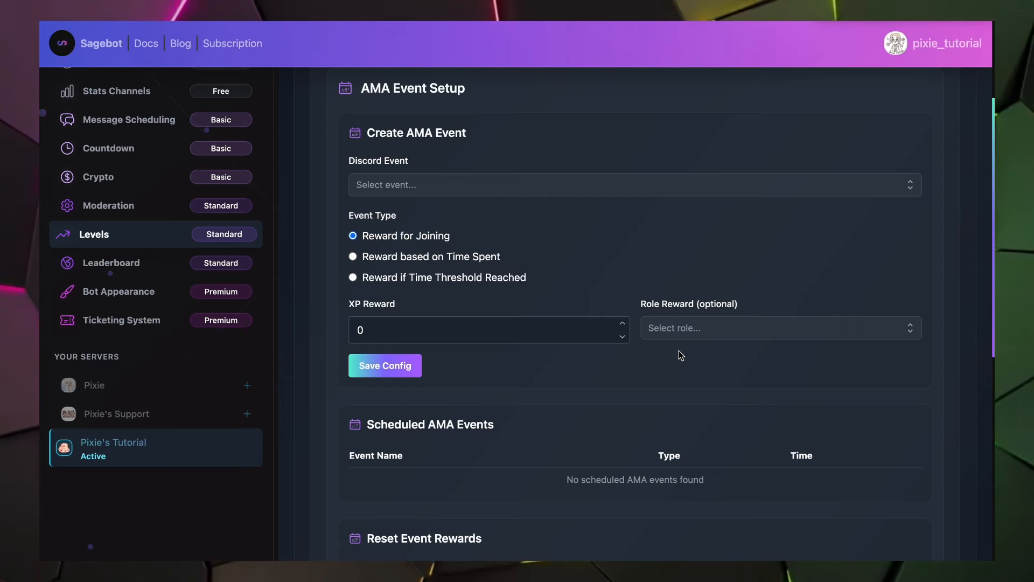
Review the Scheduled AMA Events section and the event choices and options for resetting event rewards
scroll(680, 351, down, 5)
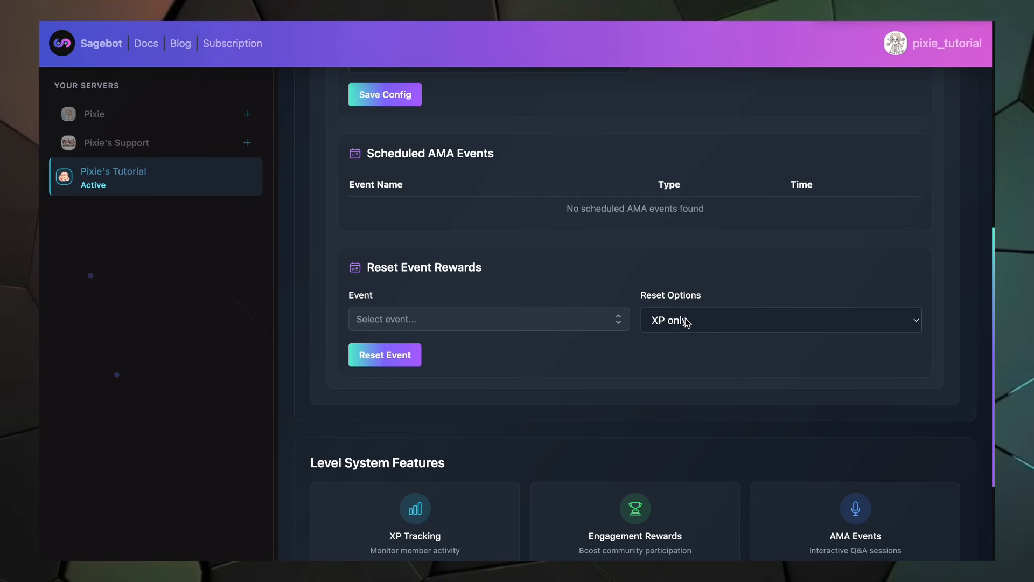
click(621, 319)
click(700, 294)
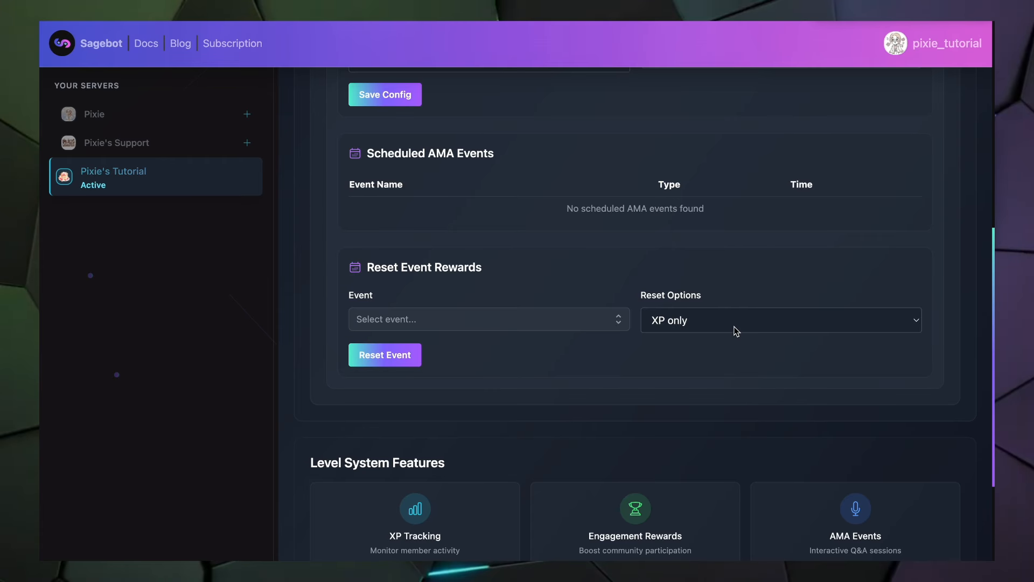
scroll(734, 330, down, 2)
scroll(733, 327, up, 7)
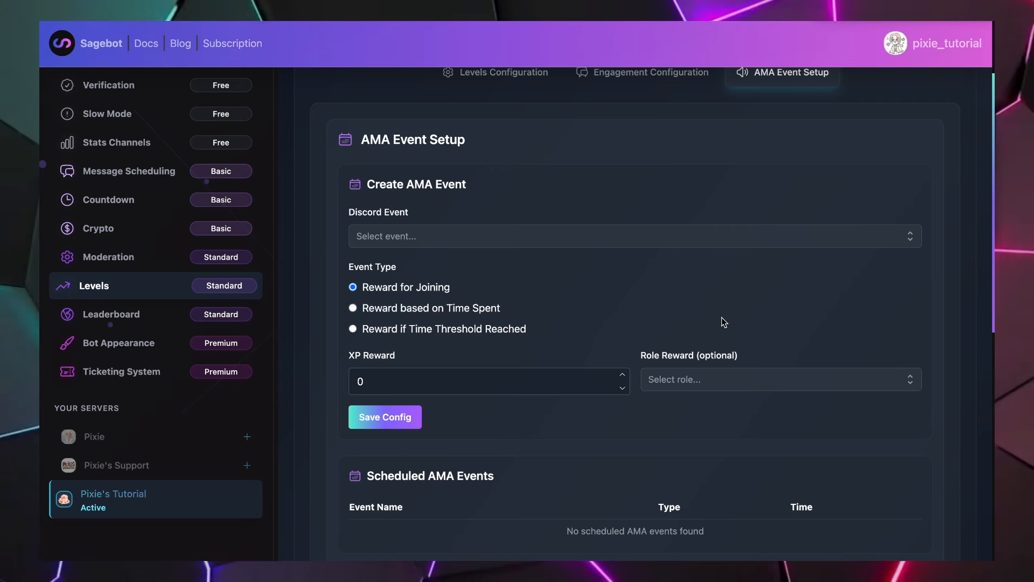
scroll(890, 112, up, 2)
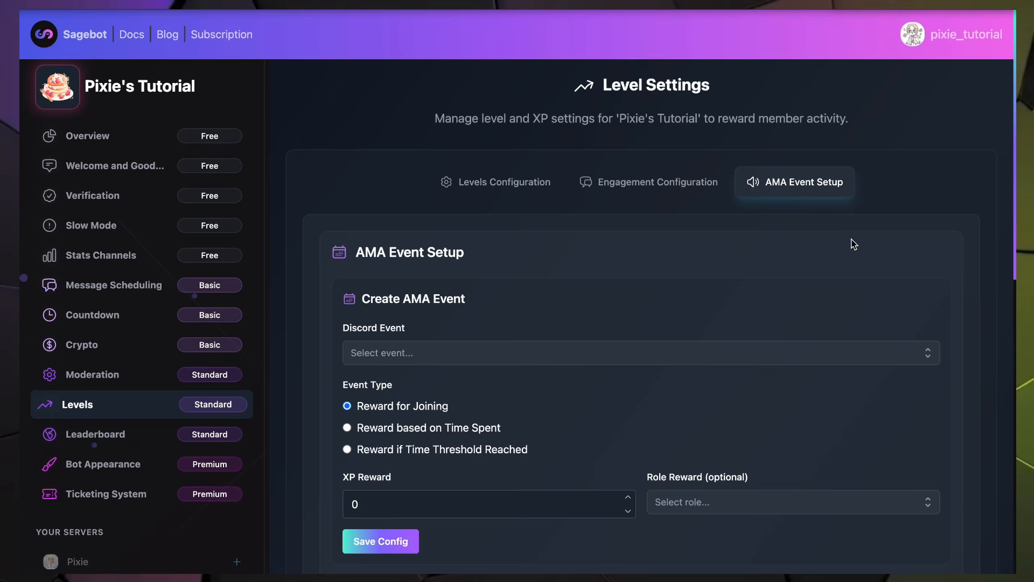
Return to the Levels Configuration settings
click(483, 195)
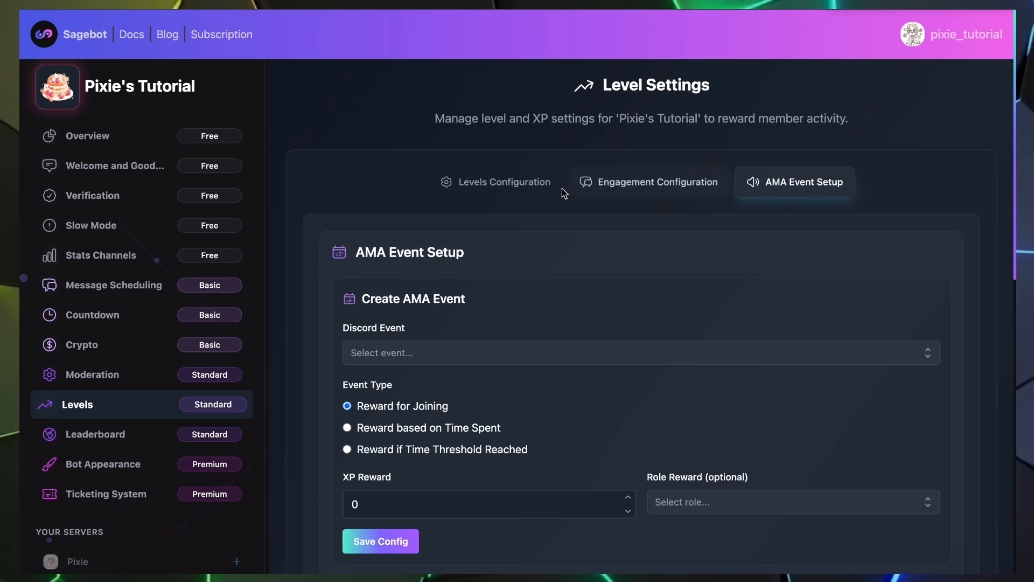
click(518, 195)
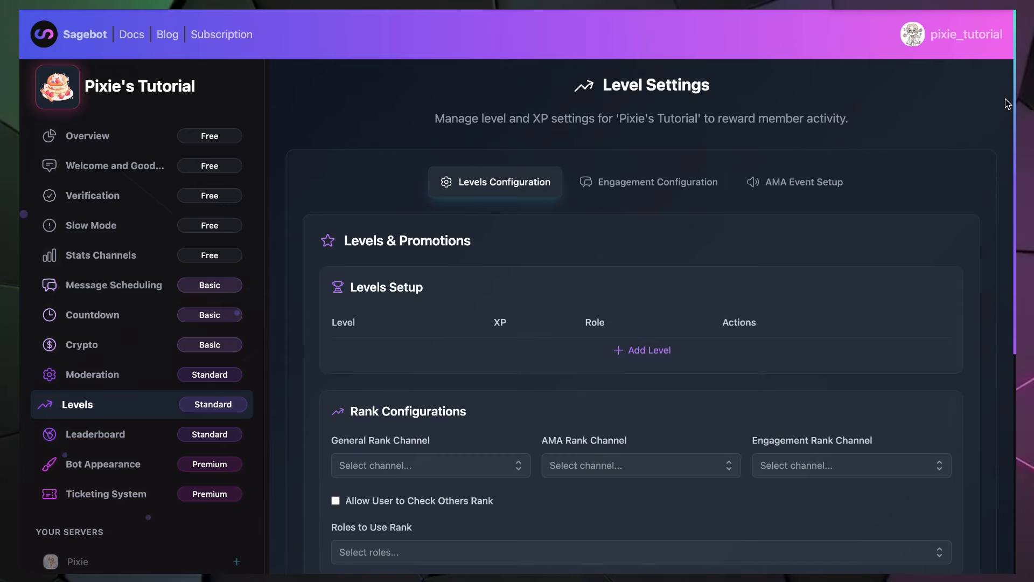
Open the Leaderboard page and look through the member ranking and the How Rankings Work section
scroll(1015, 105, down, 2)
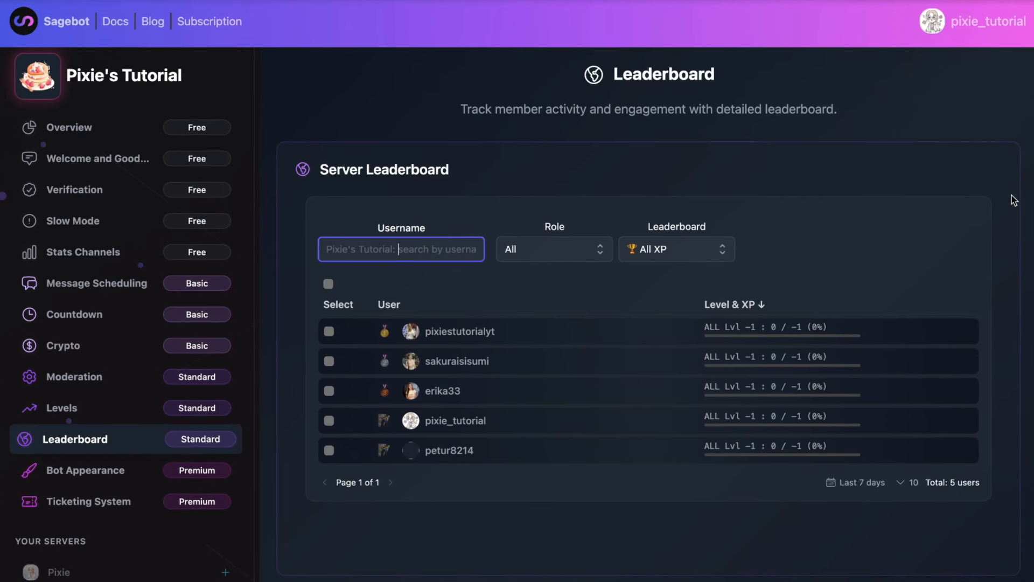
scroll(652, 334, down, 3)
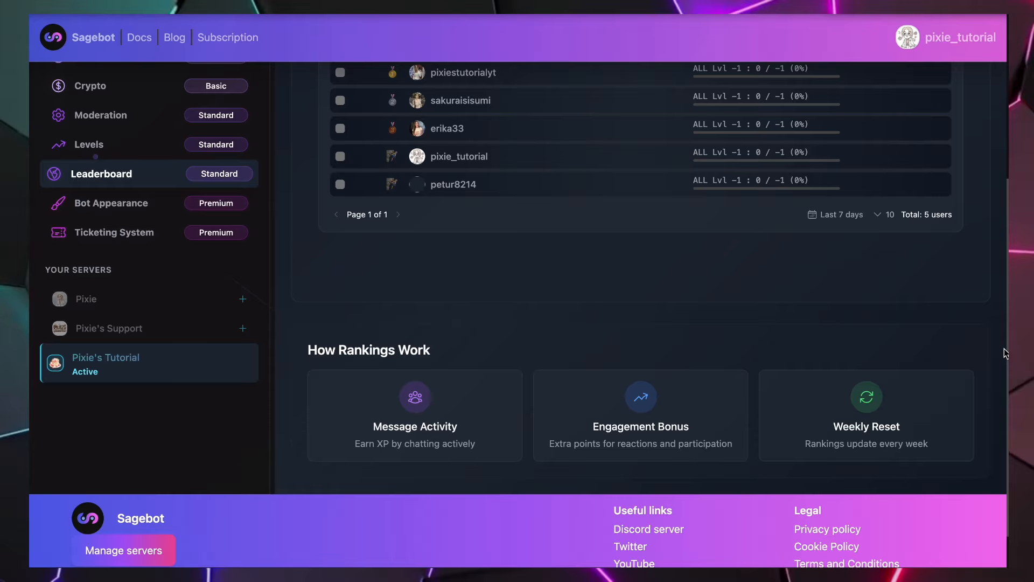
drag(1008, 316, 1008, 211)
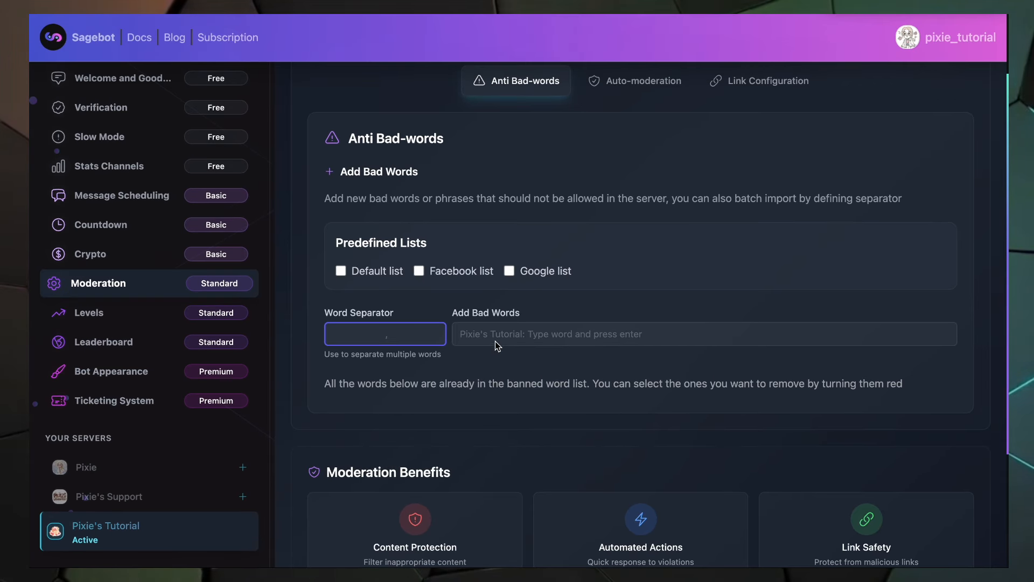
Add "bad" to the server's Anti Bad-words entries
scroll(495, 341, up, 1)
scroll(496, 345, down, 1)
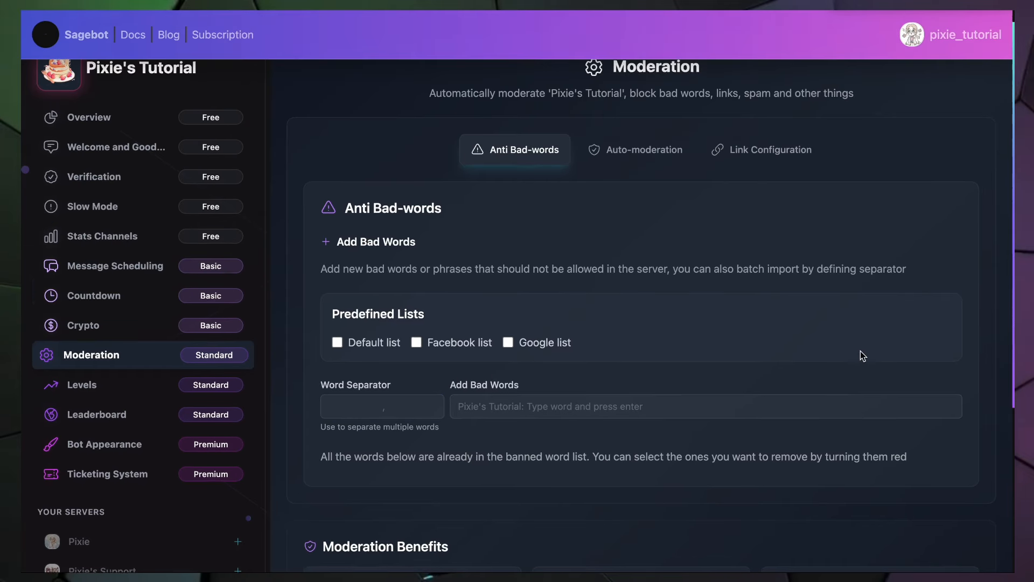
scroll(861, 352, down, 2)
click(680, 341)
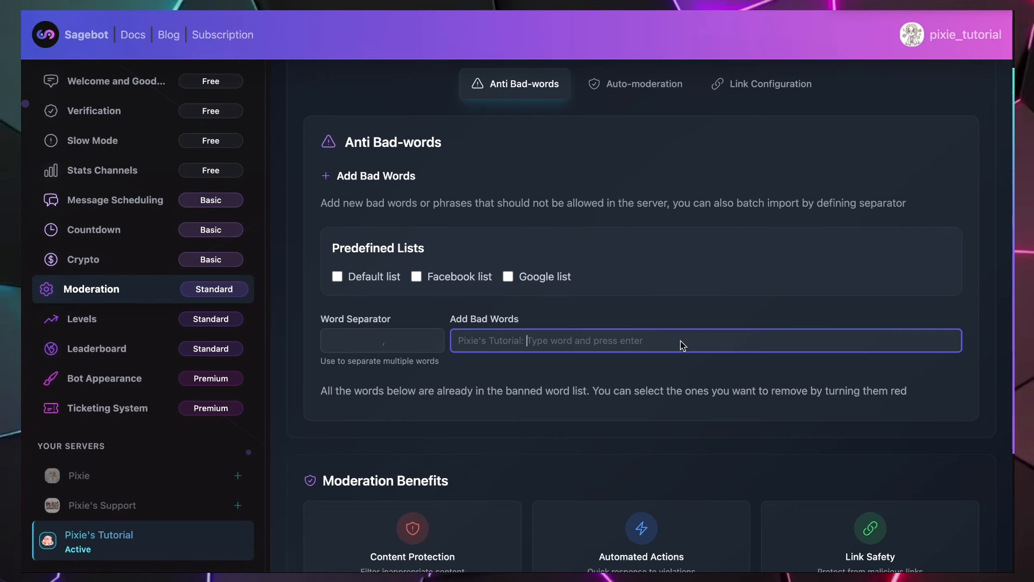
text(bad)
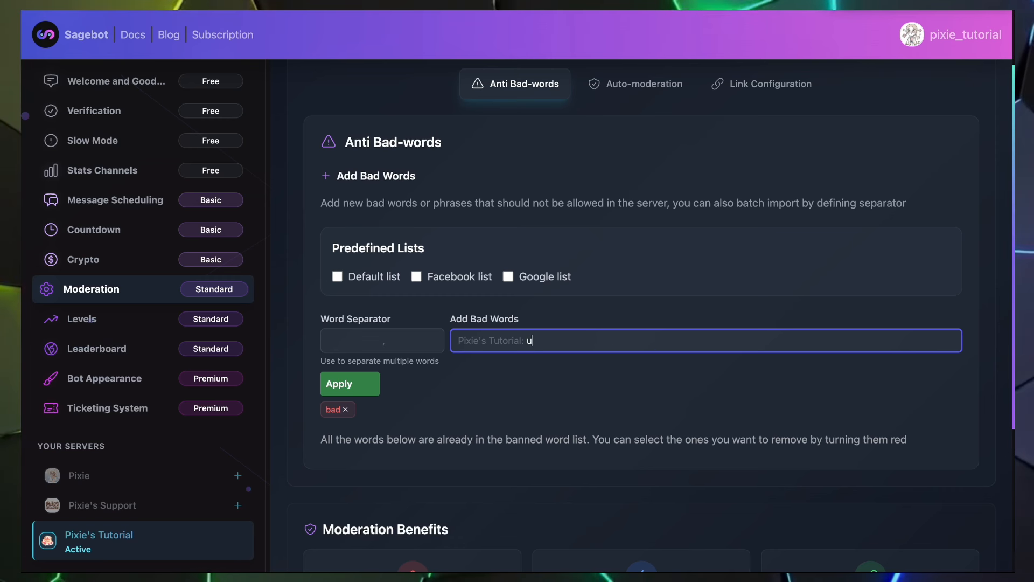
key(Return)
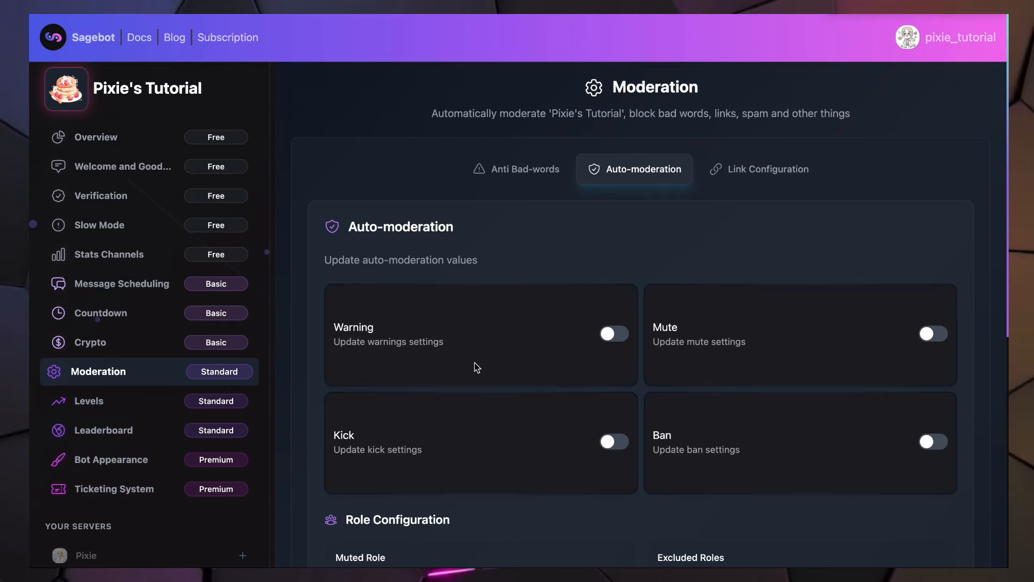
Turn on the Warning auto-moderation action and enter "You have been warned" in its settings
click(615, 338)
click(567, 372)
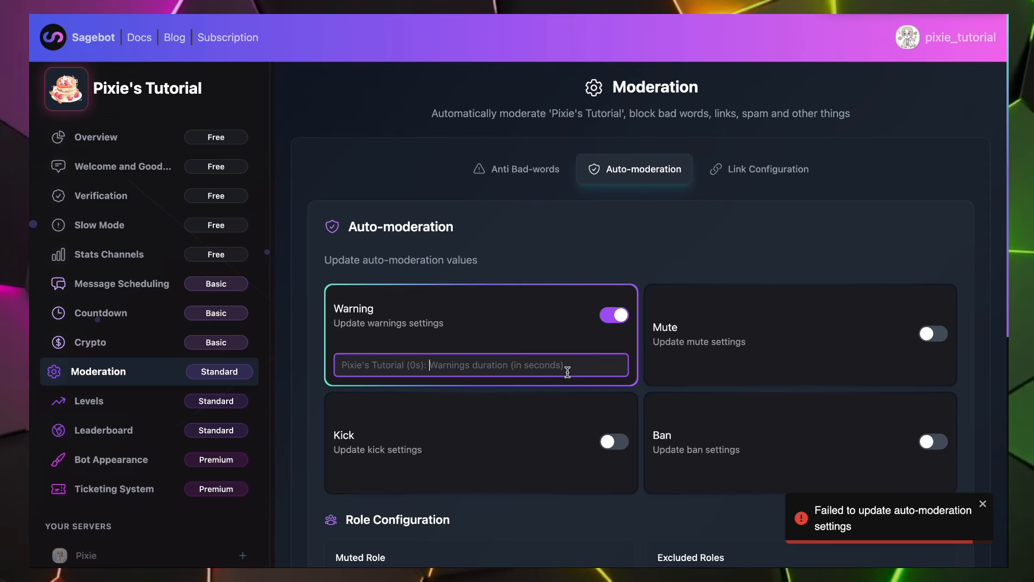
text(Y)
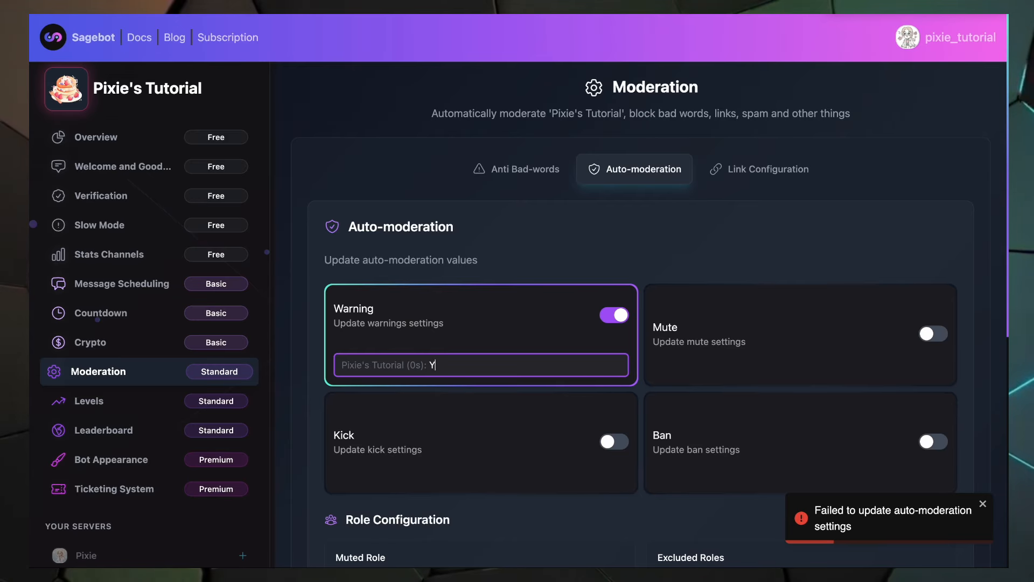
text(ou have been )
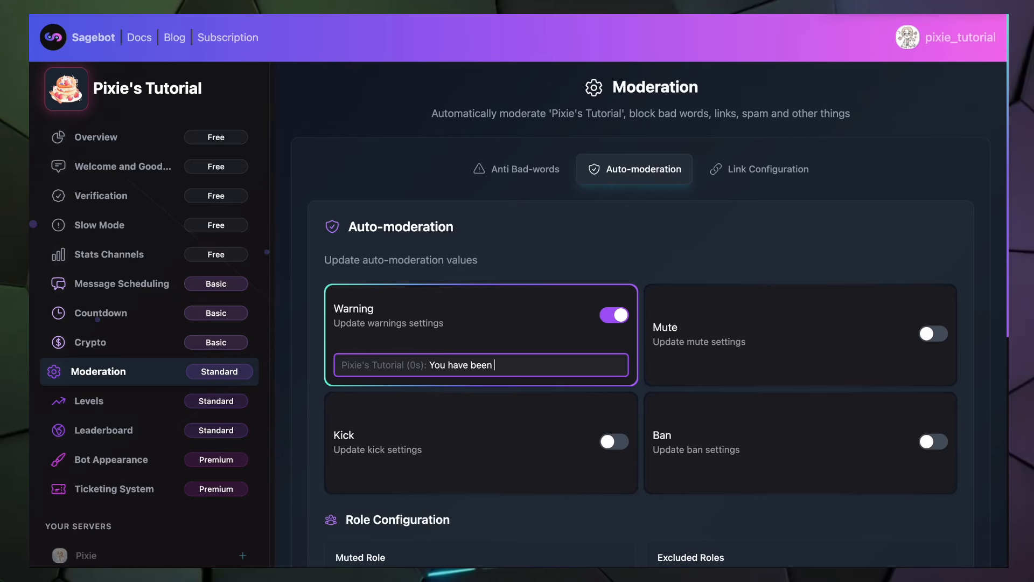
text(warned)
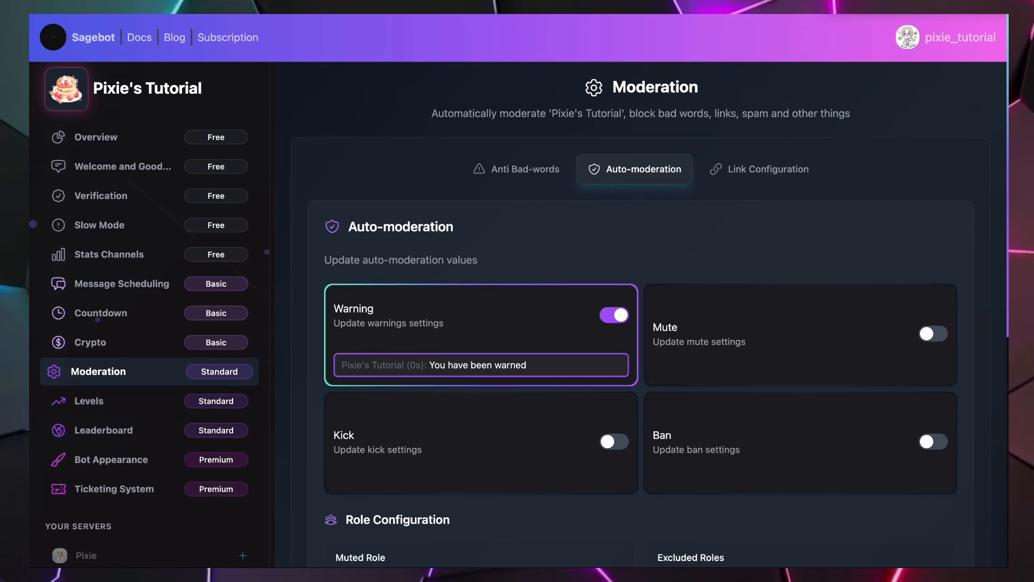
click(671, 274)
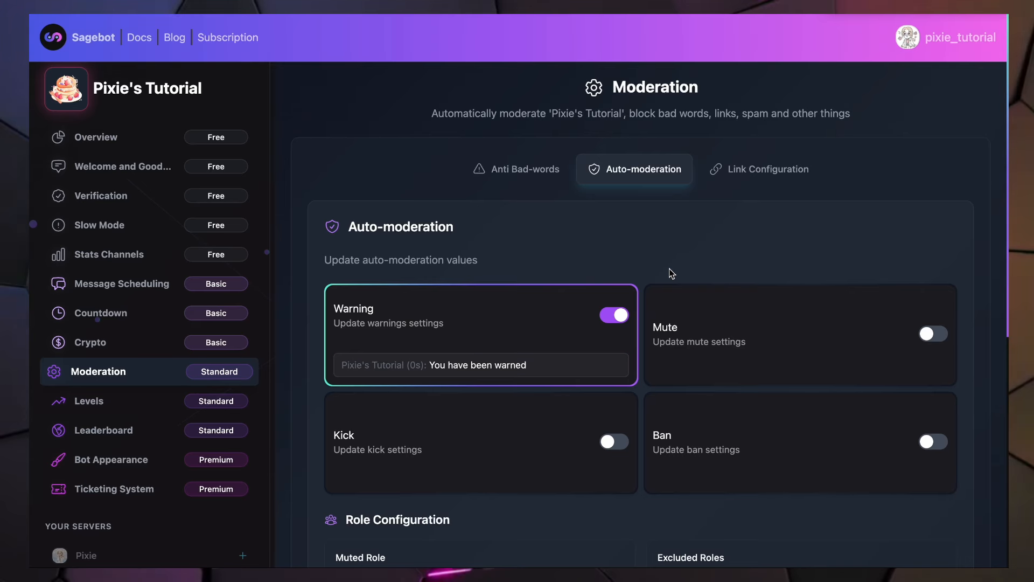
Turn on the Mute, Kick and Ban auto-moderation actions
click(924, 335)
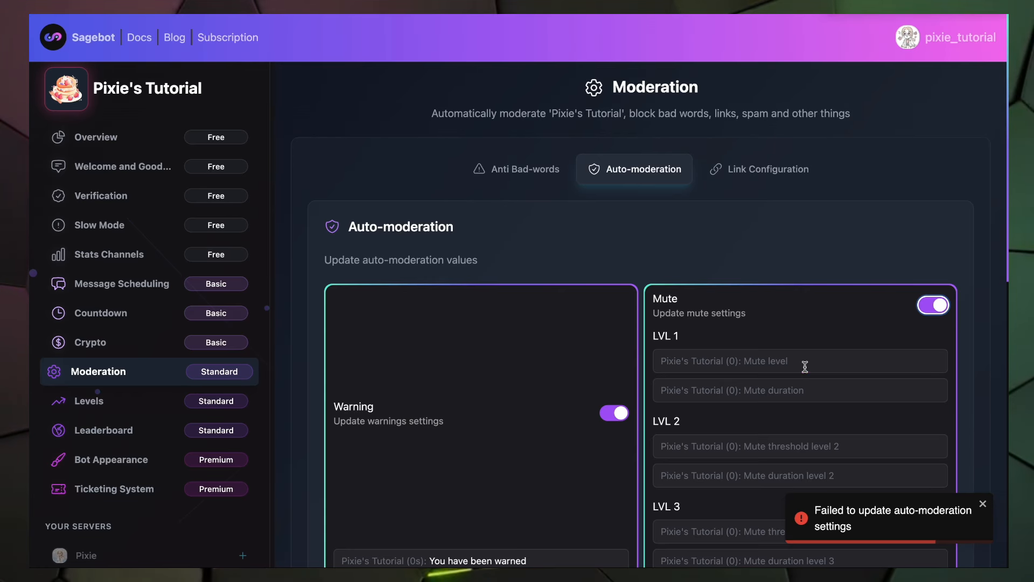
scroll(805, 367, down, 7)
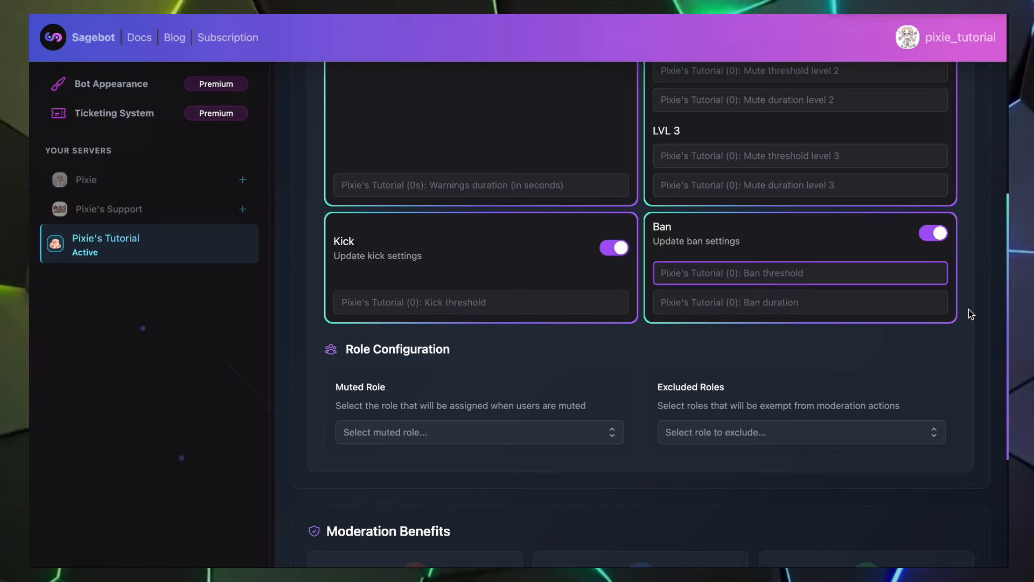
click(995, 301)
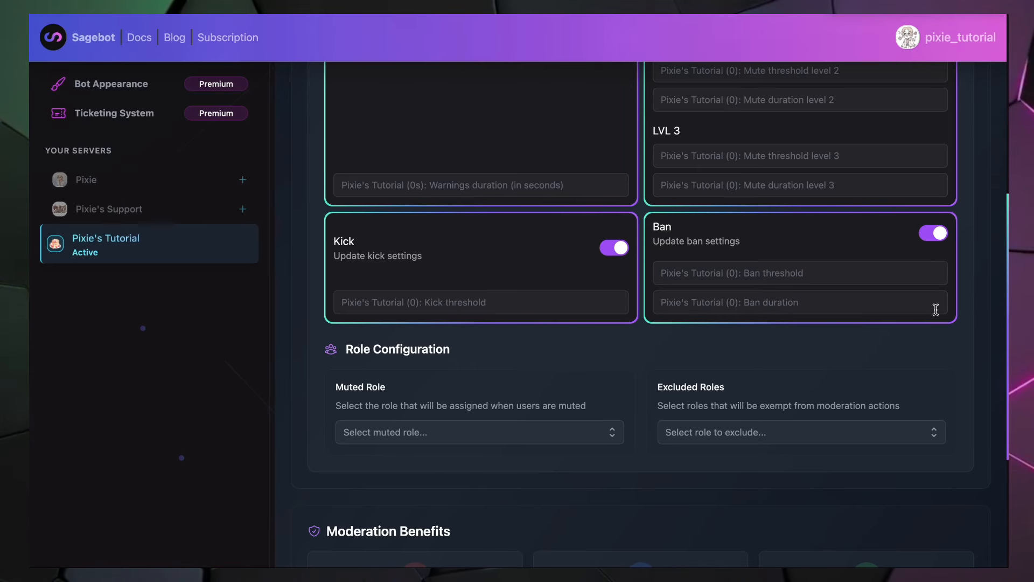
Search the Muted Role choices for "mute", and clear the search text
scroll(746, 399, down, 1)
click(618, 362)
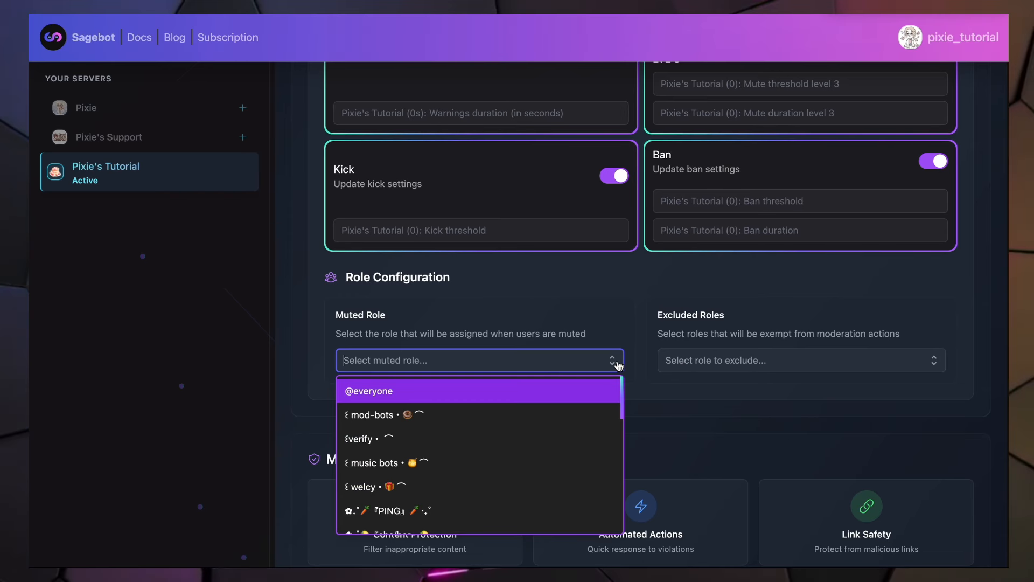
text(mute)
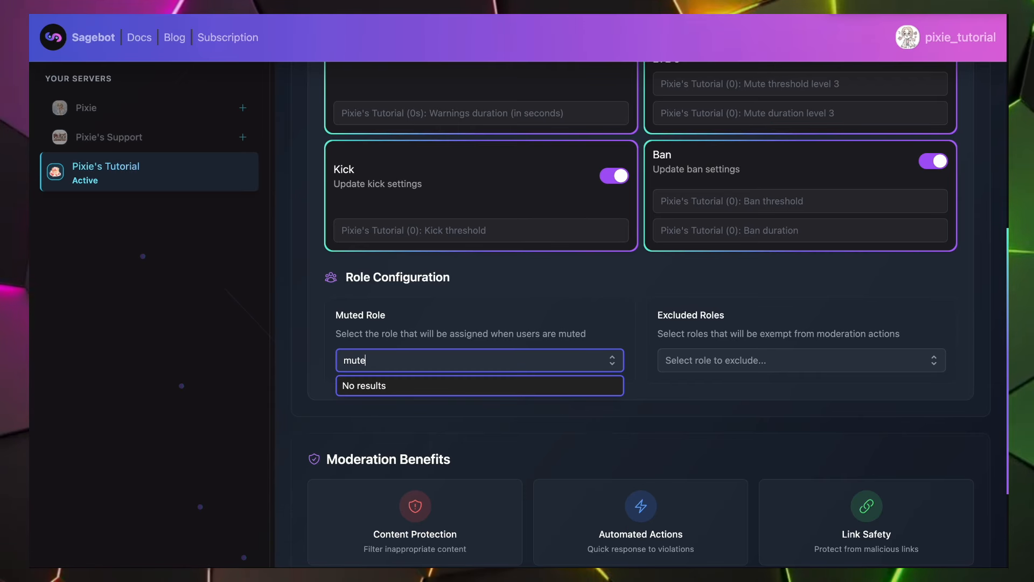
drag(432, 363, 334, 359)
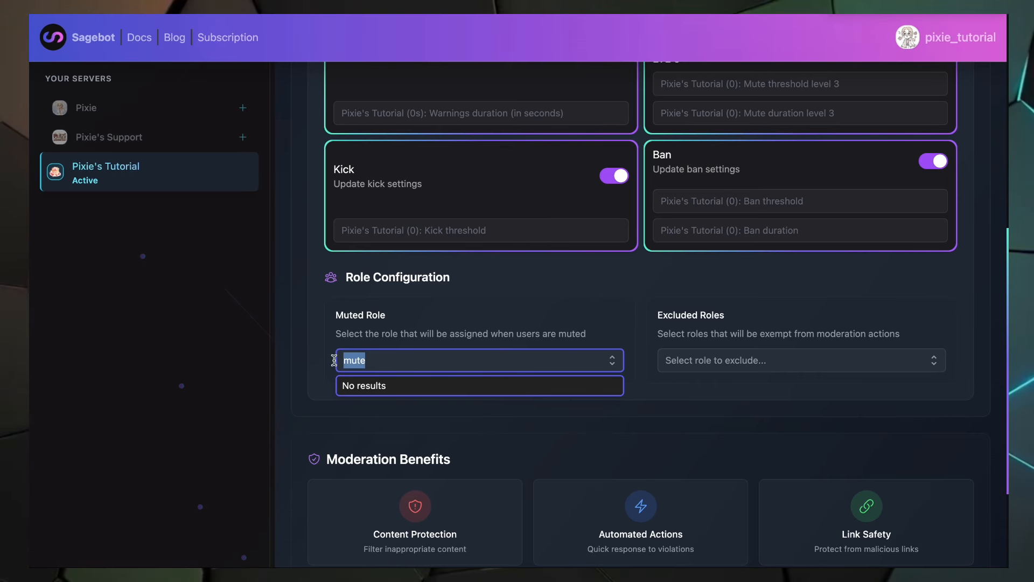
key(BackSpace)
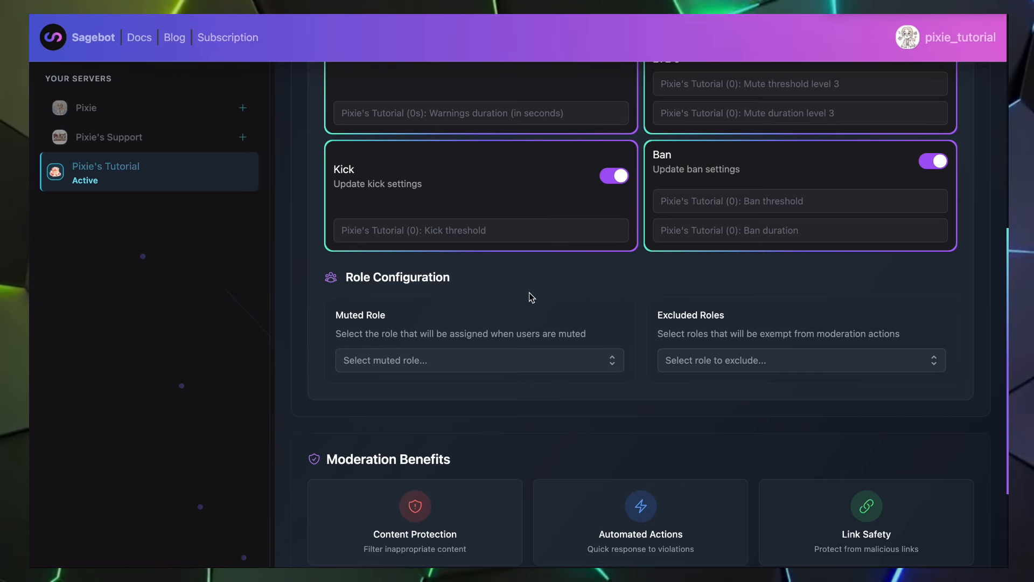
Exclude the Staff role from moderation actions in the role configuration
click(746, 358)
text(staff)
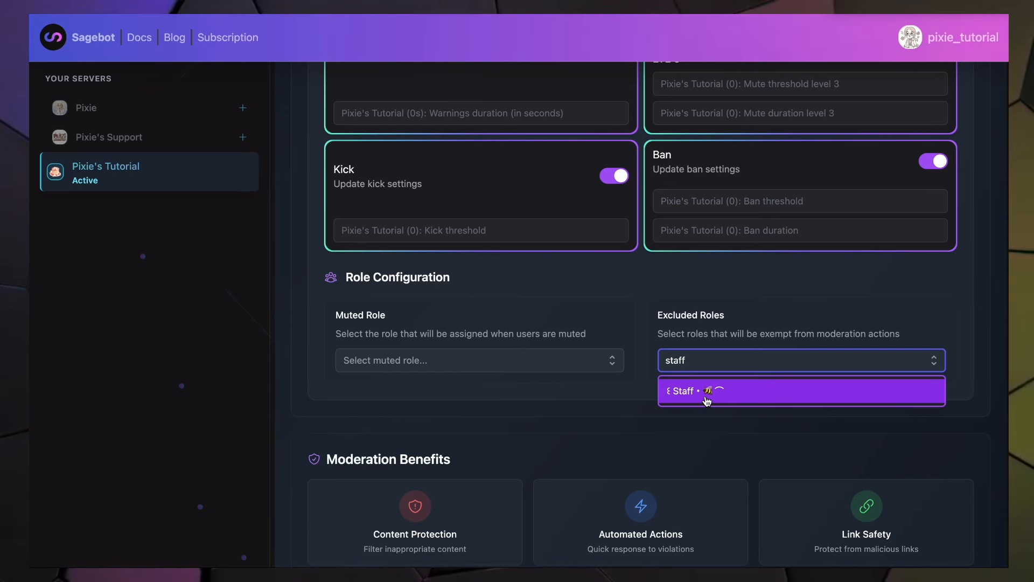
click(705, 394)
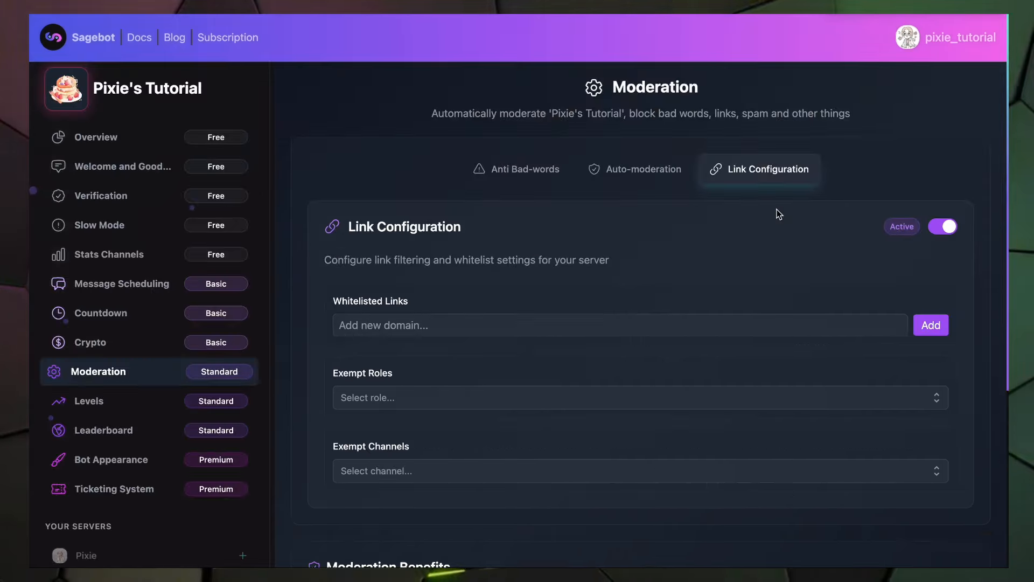
click(469, 323)
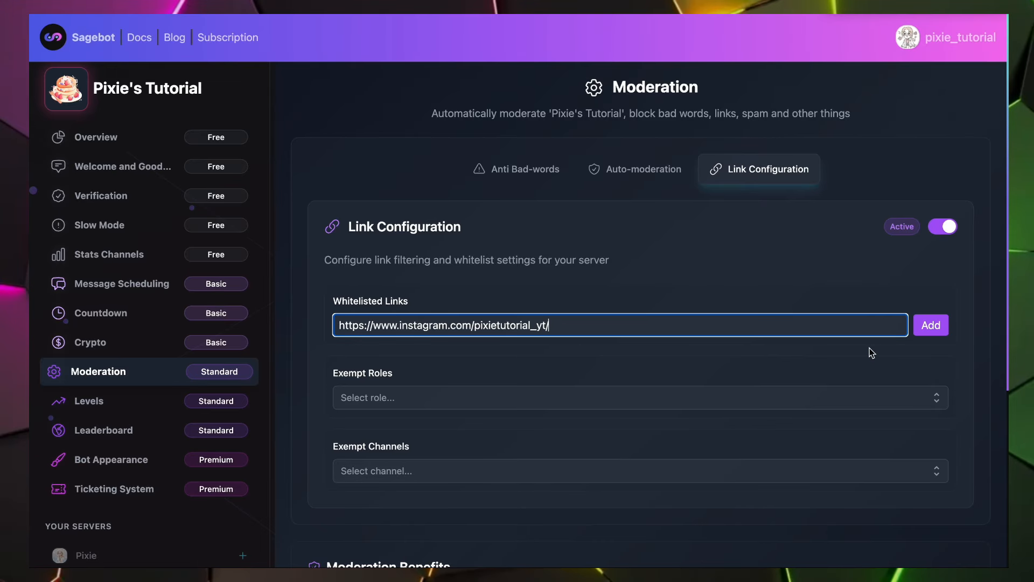
key(Return)
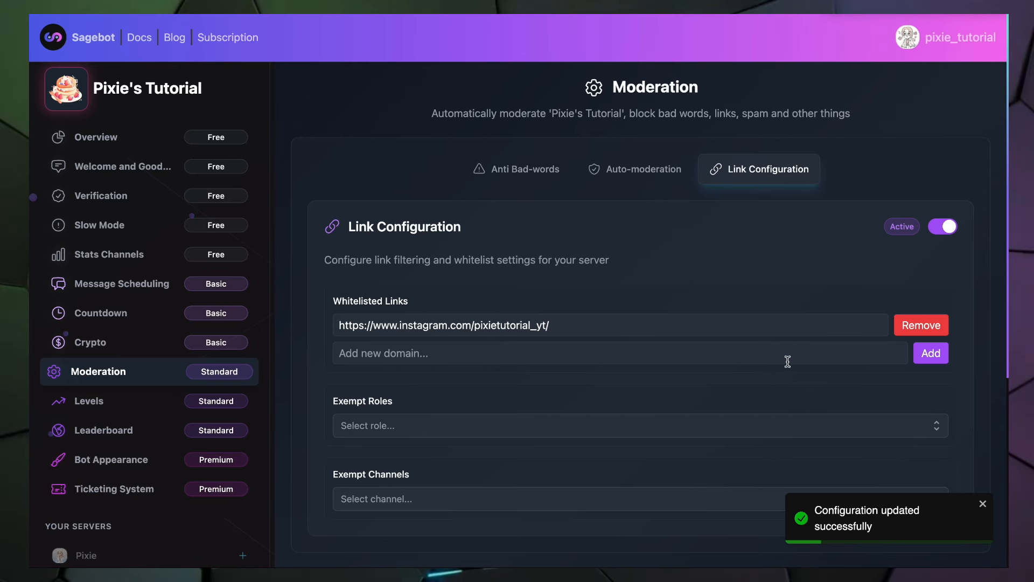
scroll(579, 384, down, 2)
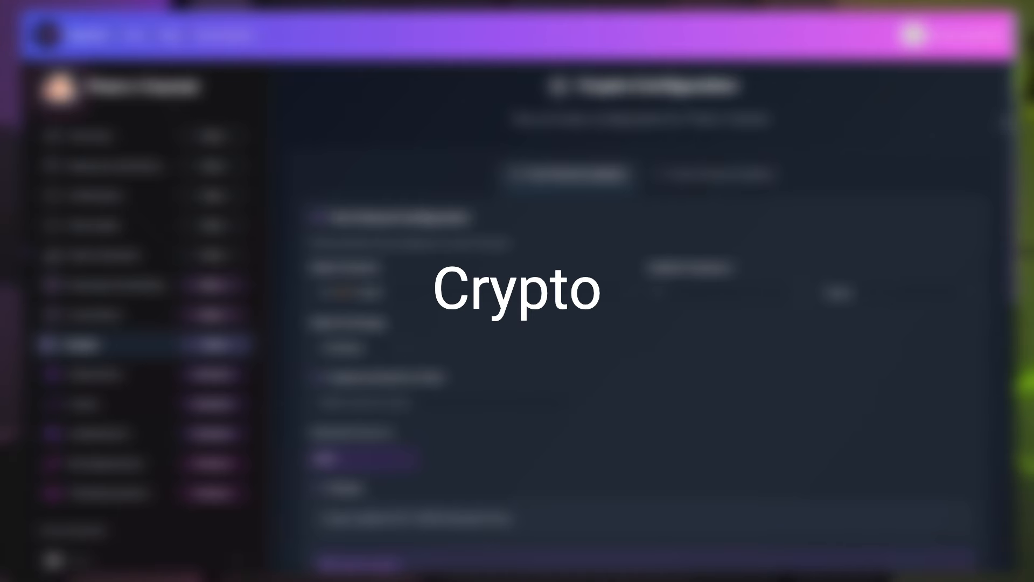
Send the crypto text updates to the chatty channel and set the update frequency to 5 hours
scroll(1012, 145, down, 1)
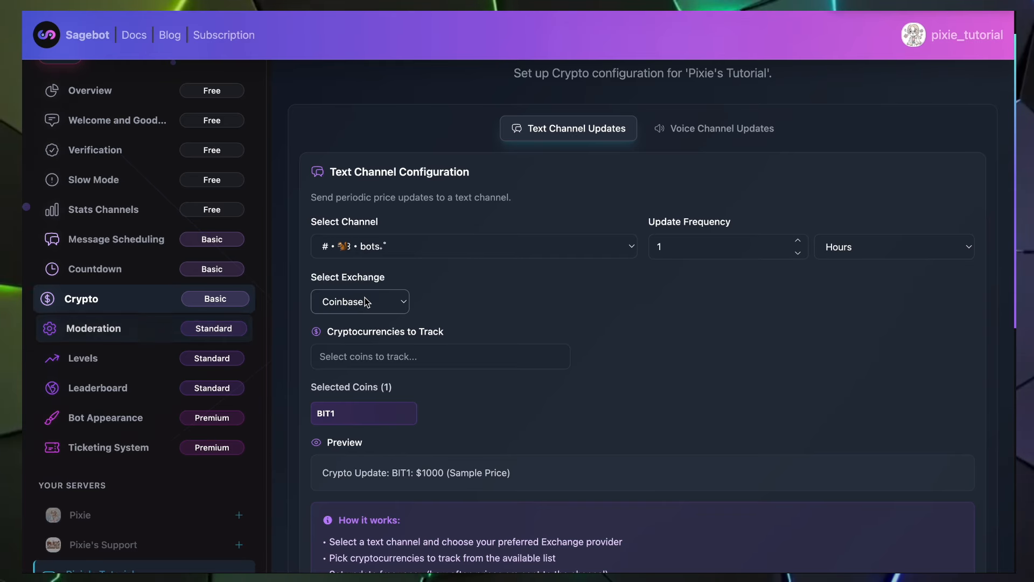
click(478, 247)
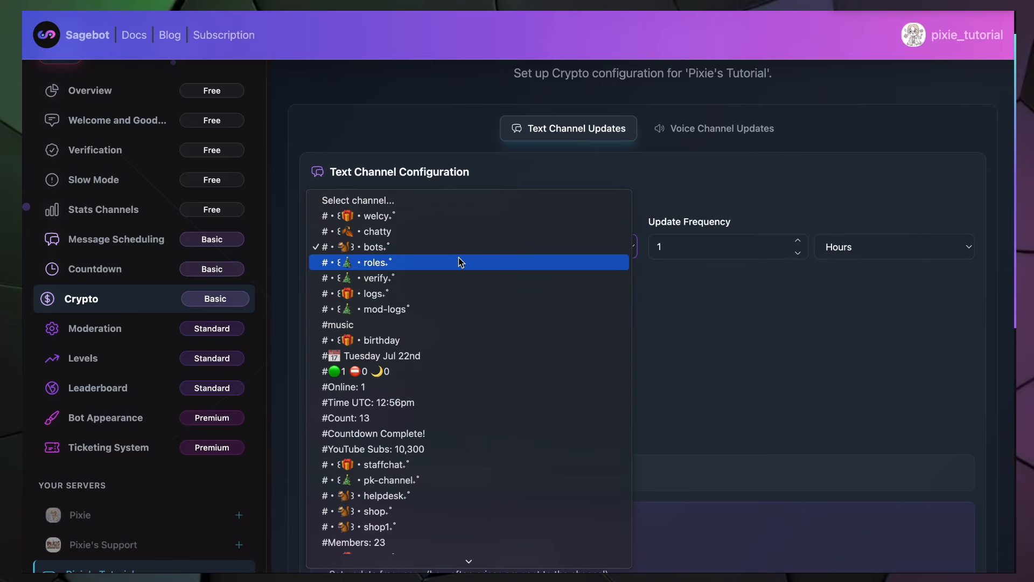
click(427, 233)
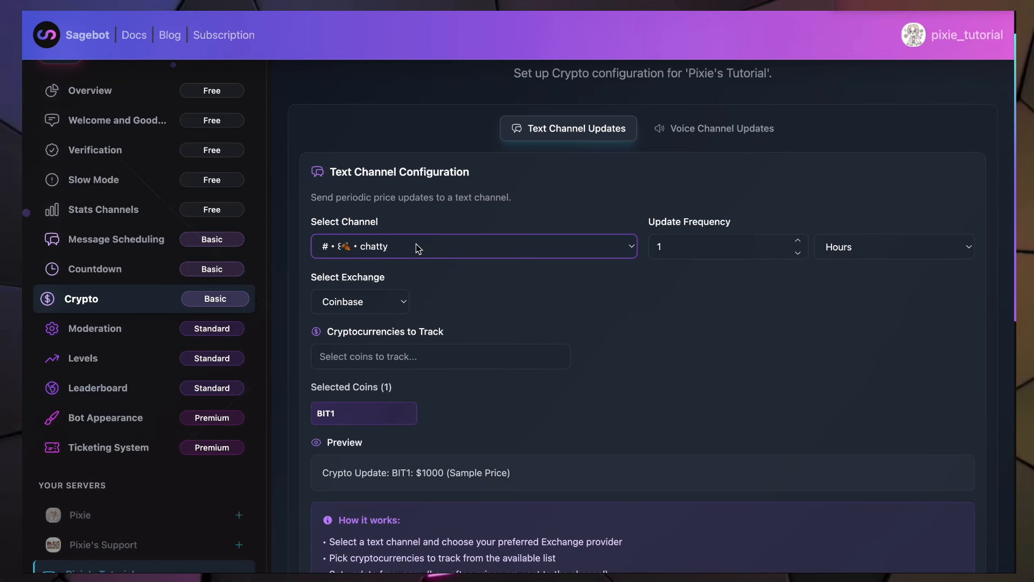
click(777, 241)
click(799, 241)
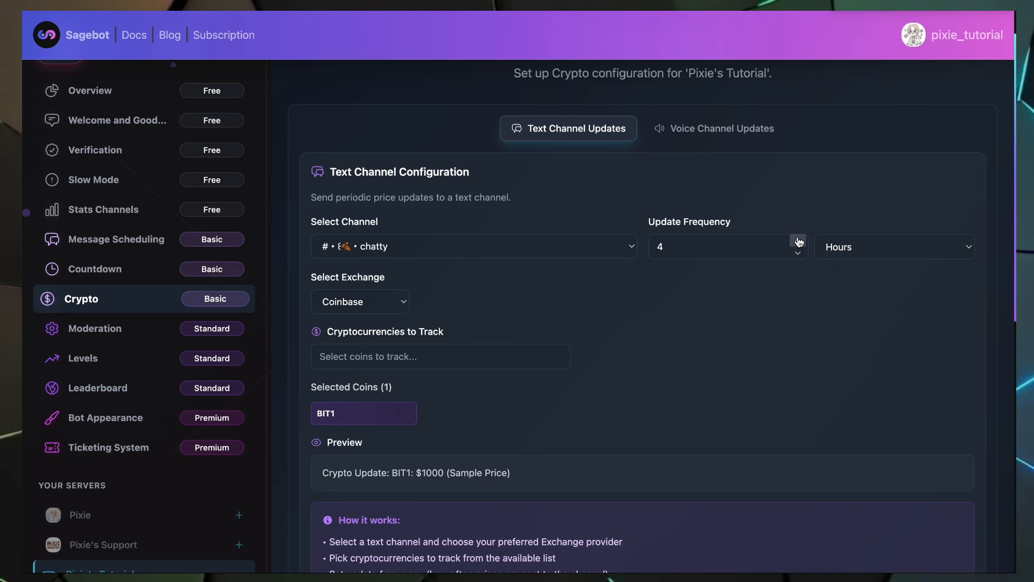
click(799, 241)
click(829, 243)
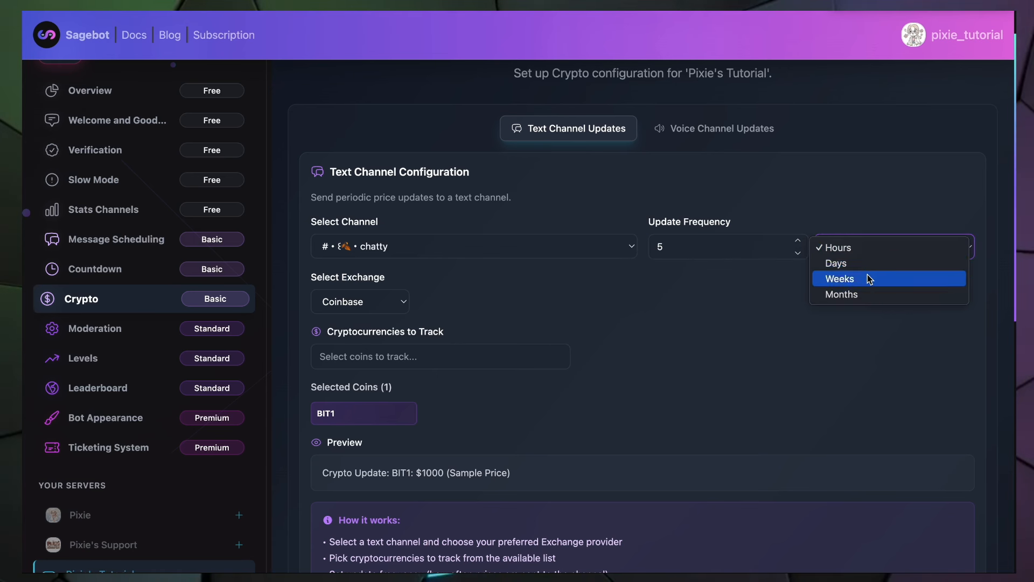
click(738, 306)
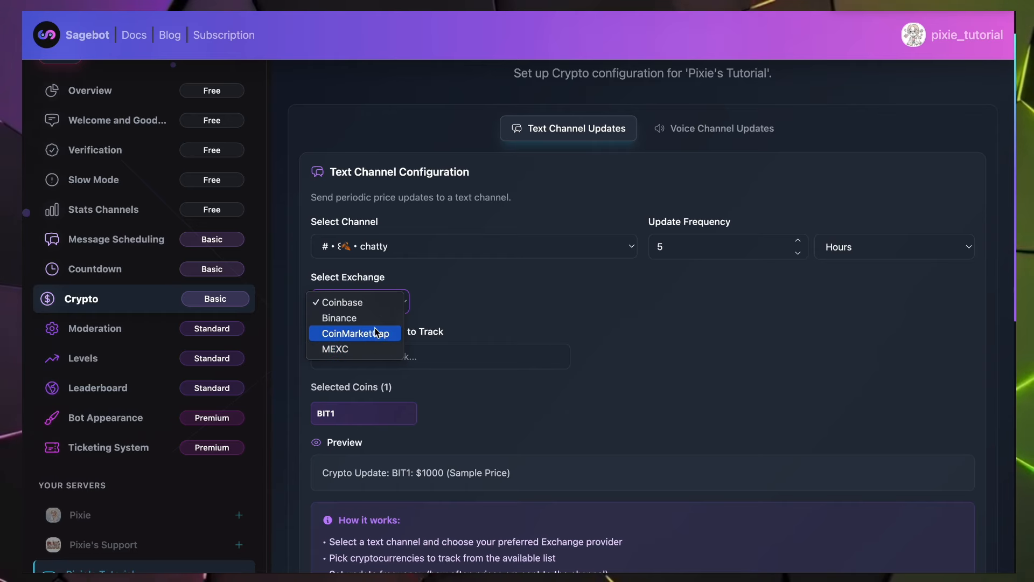
Keep Coinbase as the exchange and add 0G to the cryptocurrencies to track
click(468, 322)
click(433, 355)
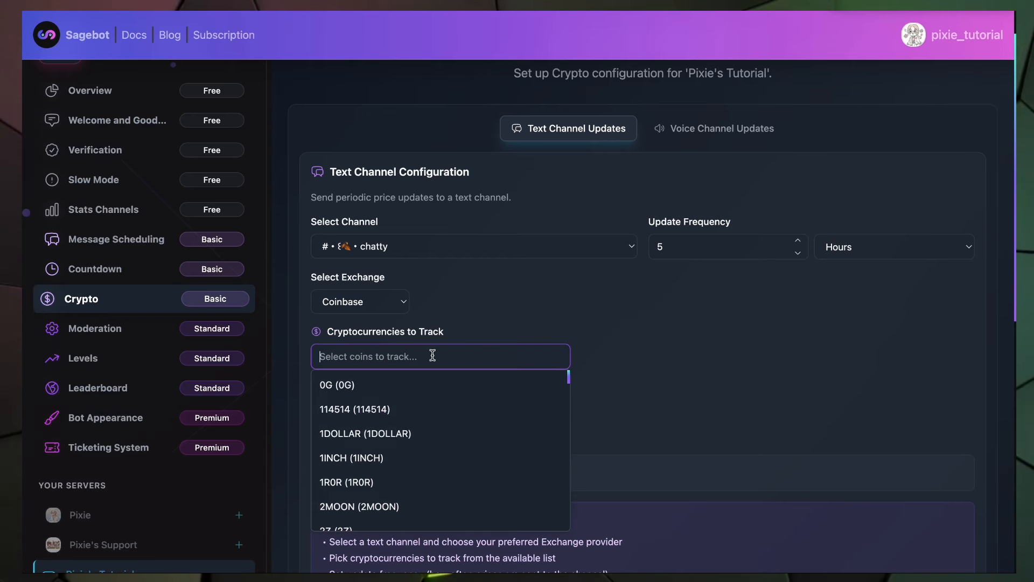
click(423, 389)
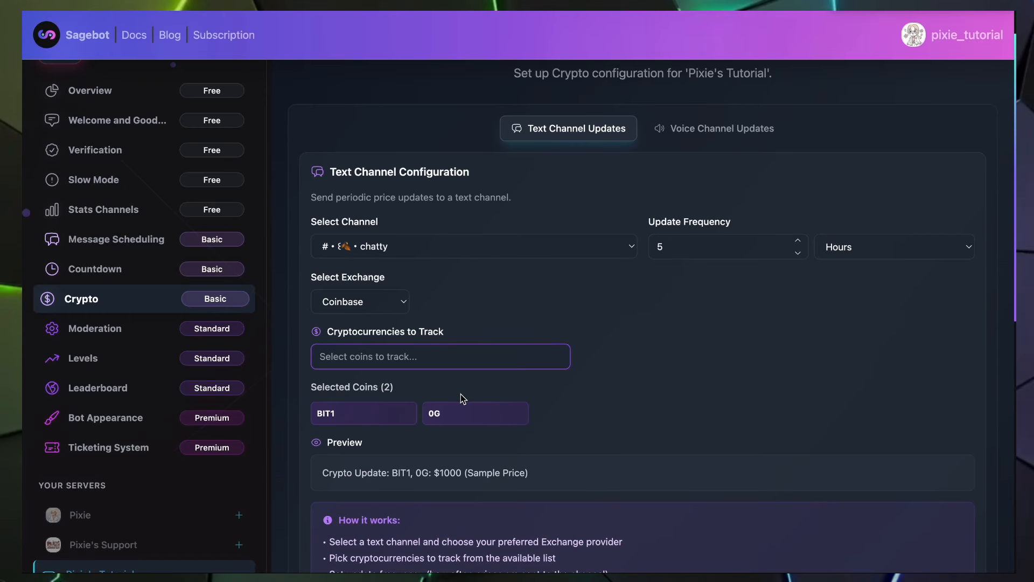
scroll(429, 389, down, 1)
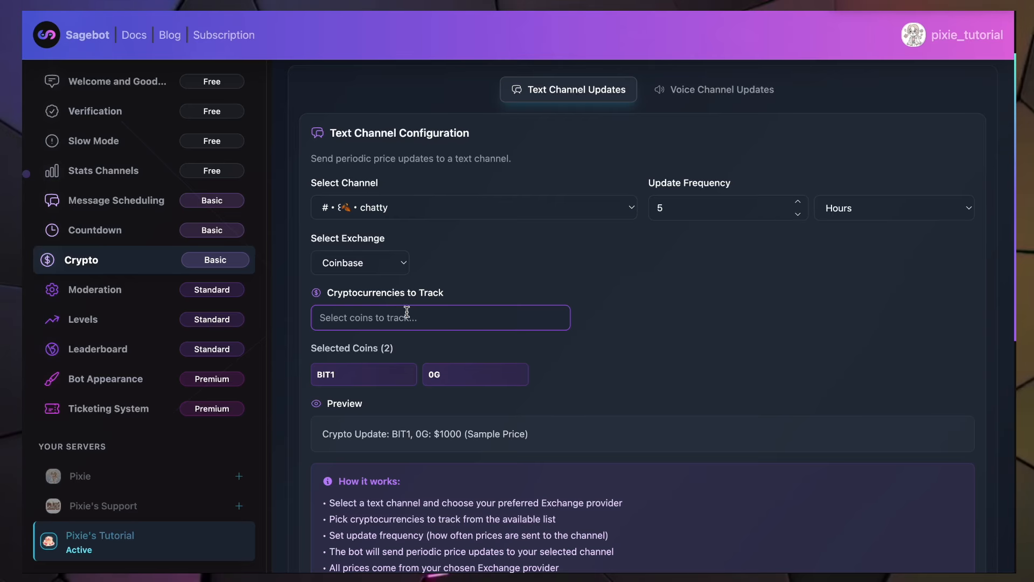
Set the exchange provider for the crypto voice channel updates to Coinbase
scroll(577, 361, down, 5)
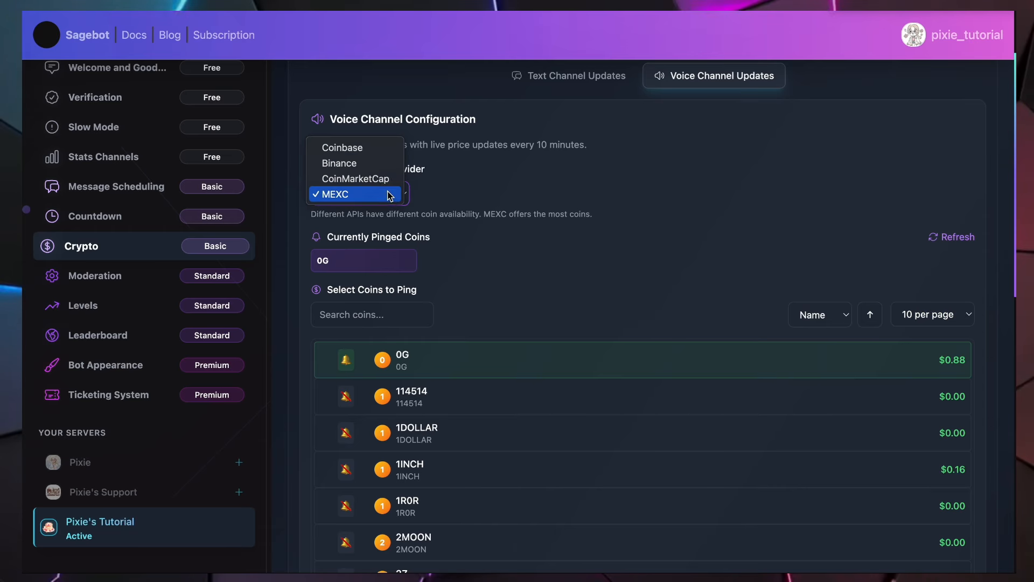
click(377, 151)
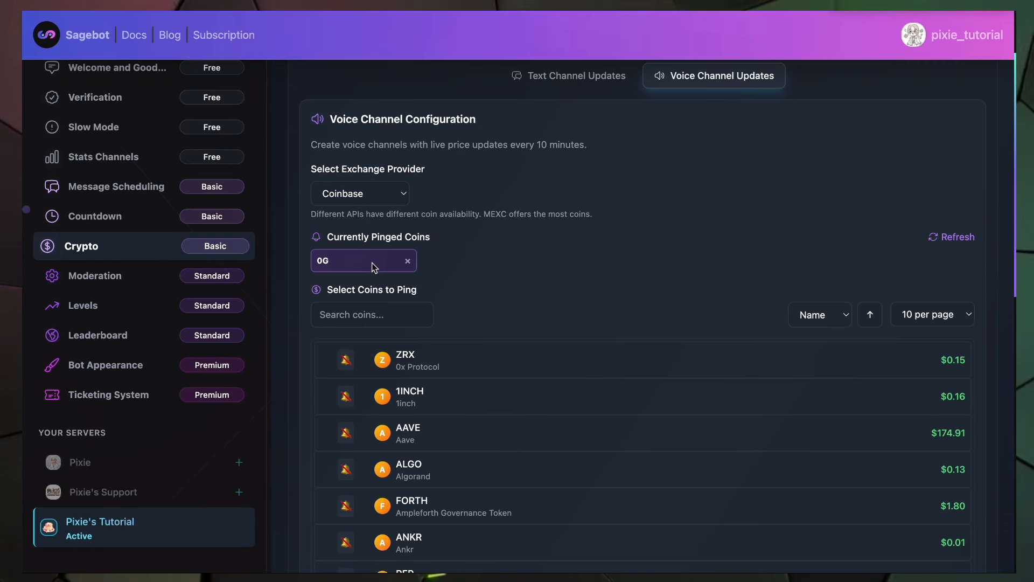
click(375, 390)
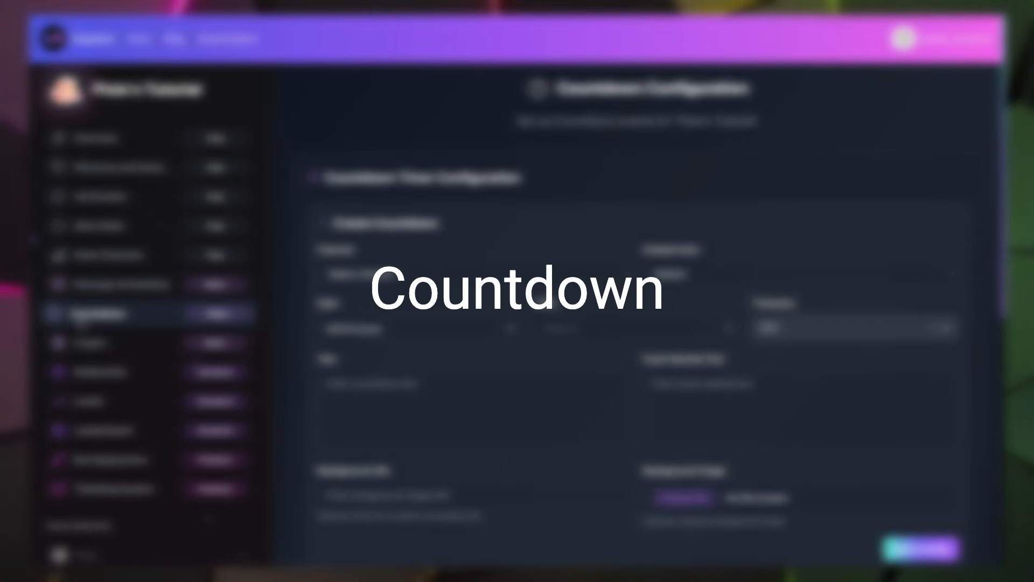
Assign the new countdown to the chatty channel and set its embed color to Purple
click(368, 275)
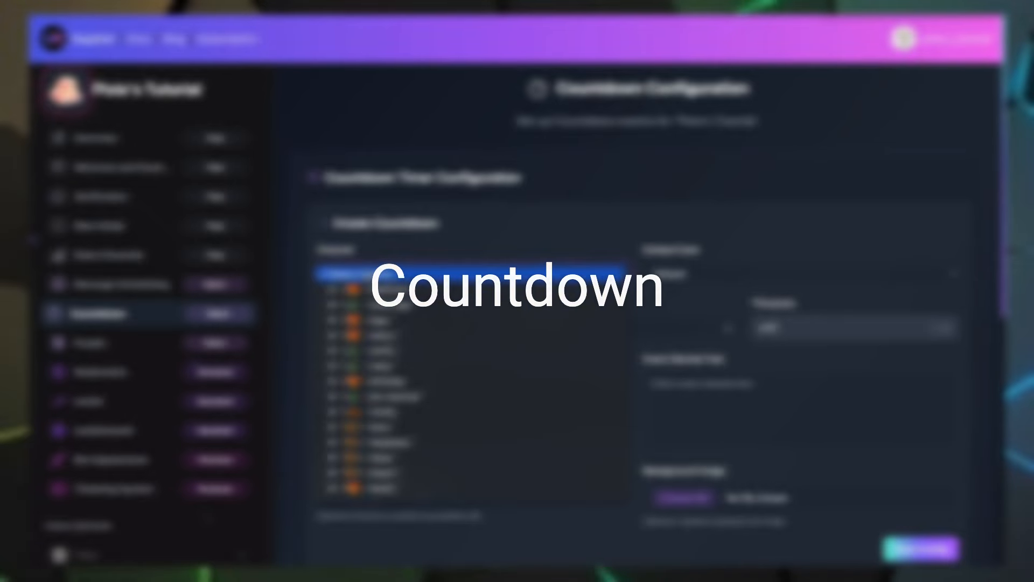
click(372, 412)
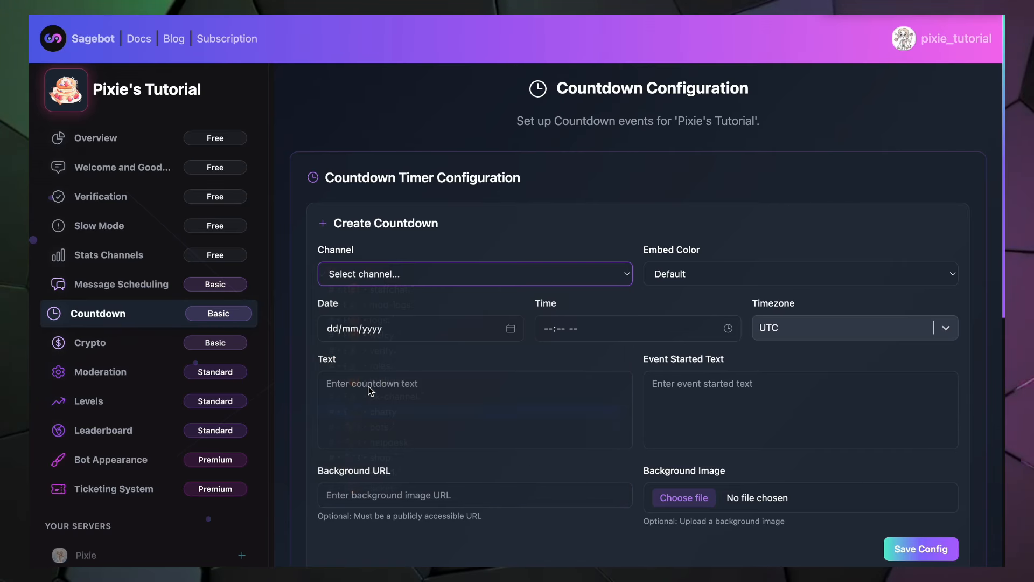
click(710, 280)
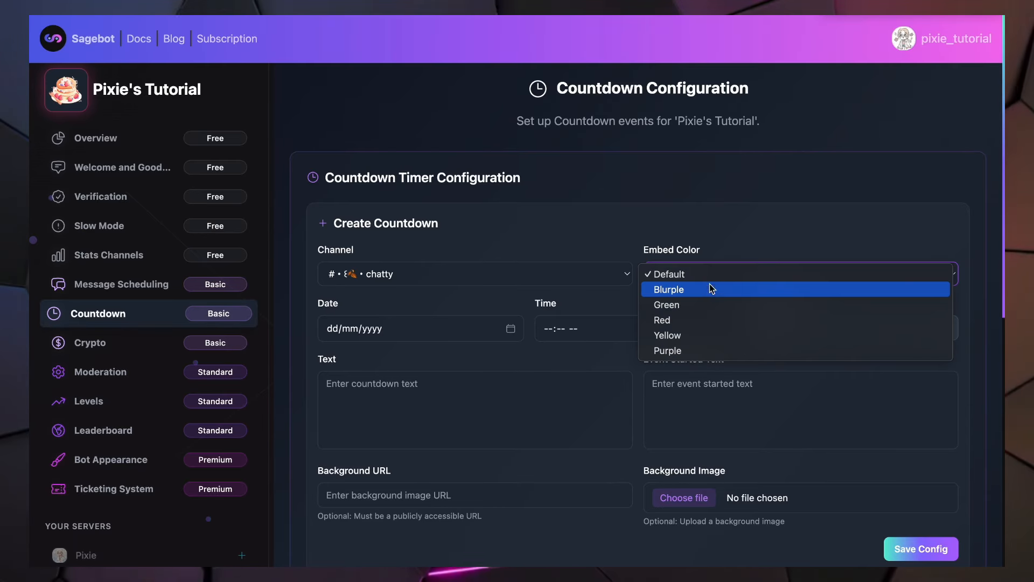
click(679, 350)
click(657, 223)
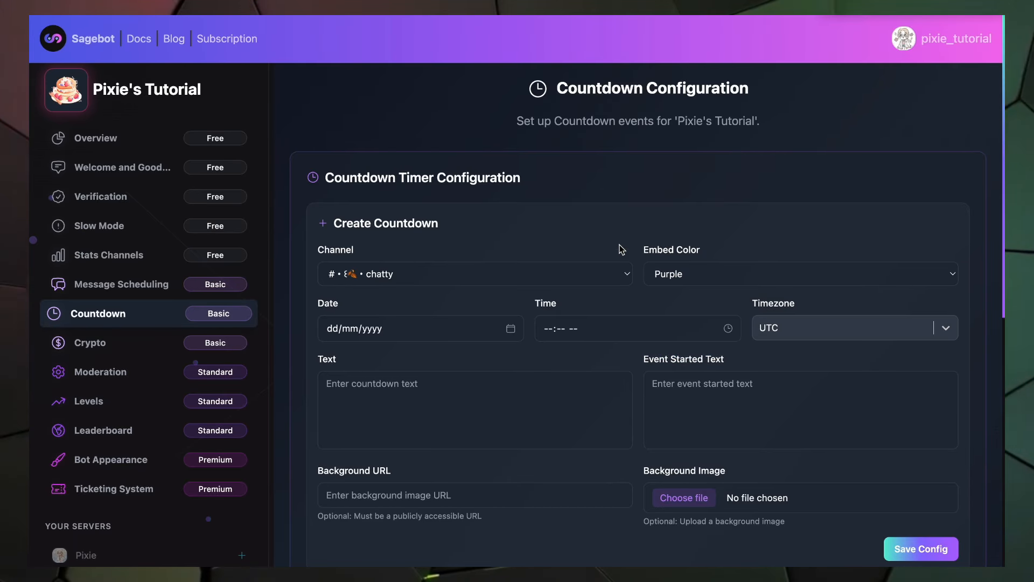
Set the countdown date to 17/01/2026 and its timezone to (GMT+9:00) Osaka, Sapporo, Tokyo
scroll(593, 257, down, 1)
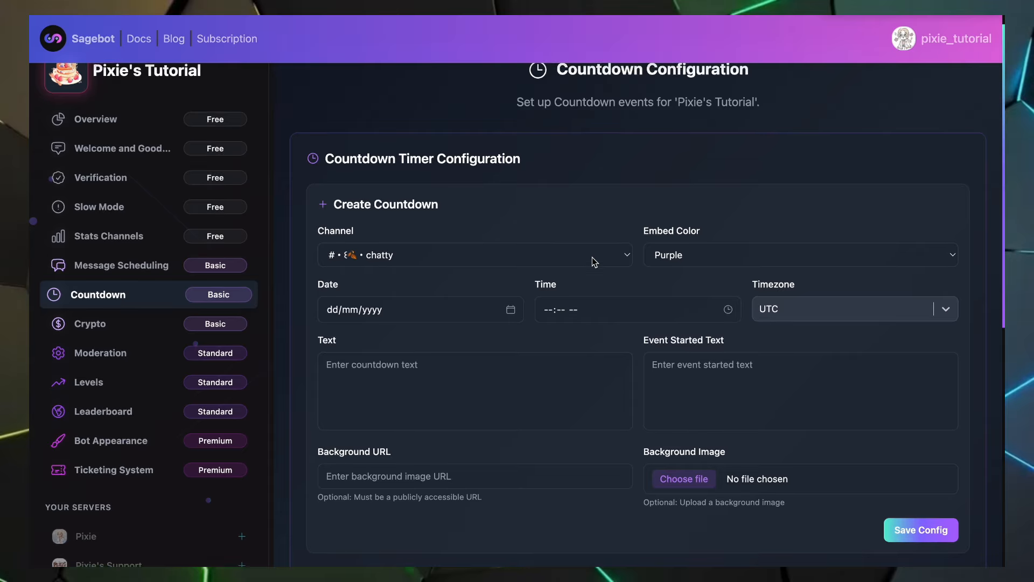
click(421, 316)
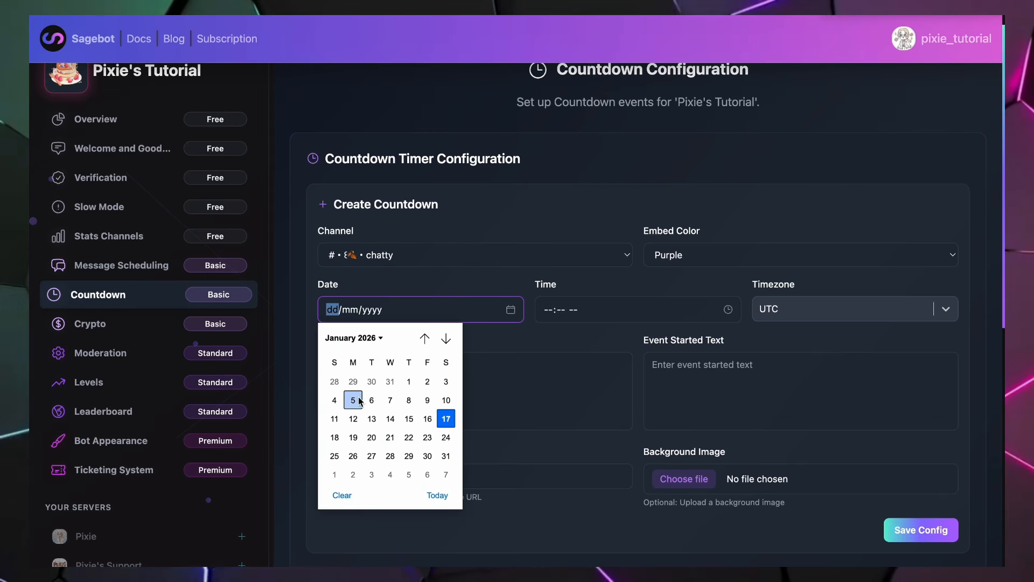
click(447, 420)
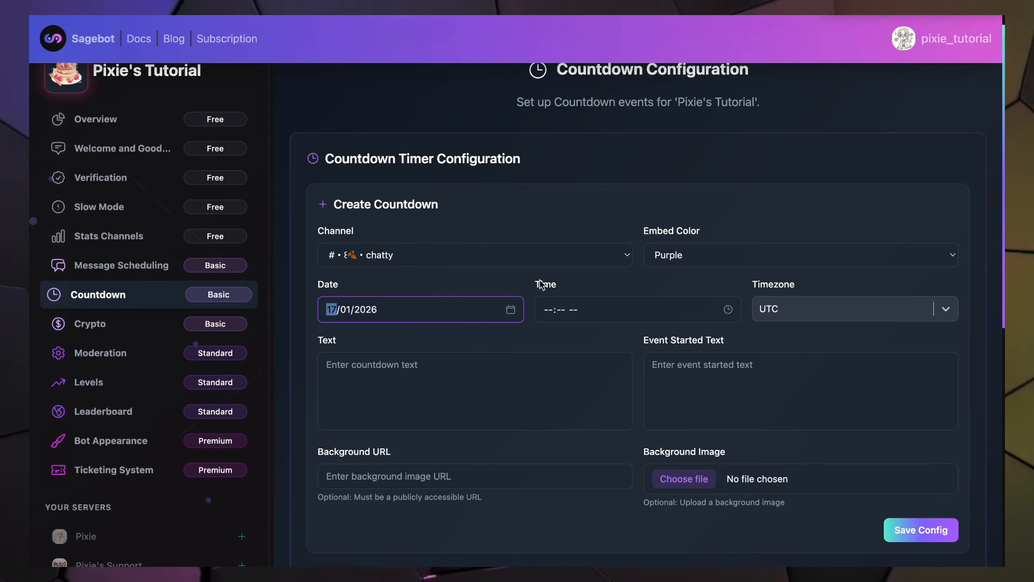
click(868, 306)
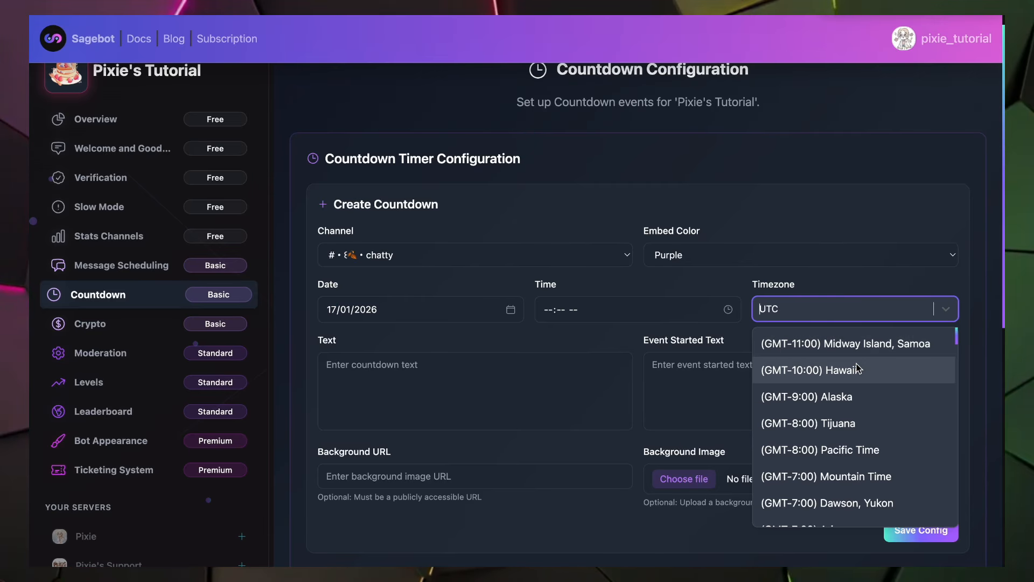
text(tokyo)
click(819, 342)
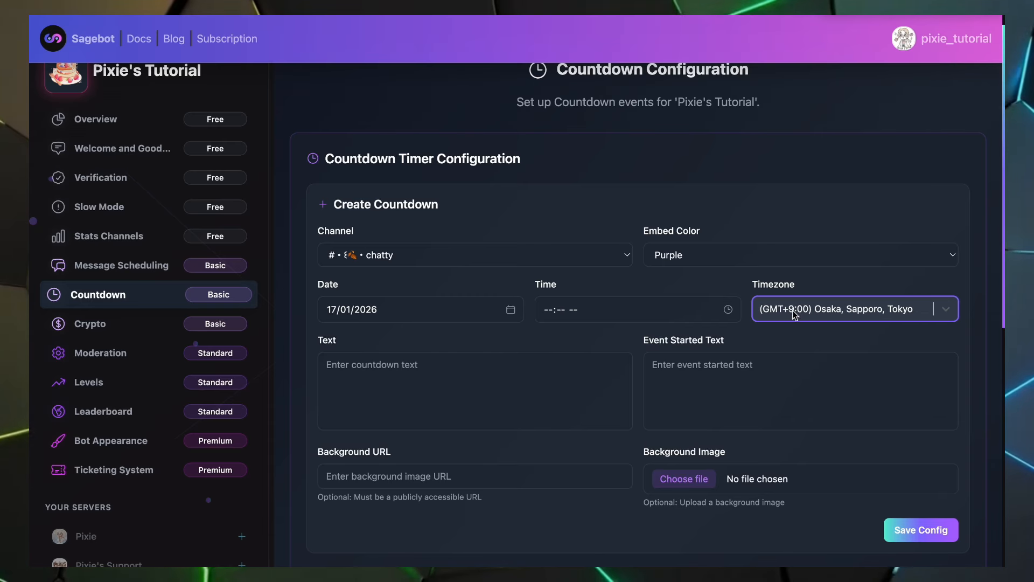
Check the current Tokyo time on Google and set the countdown time to 10:58 PM
click(670, 311)
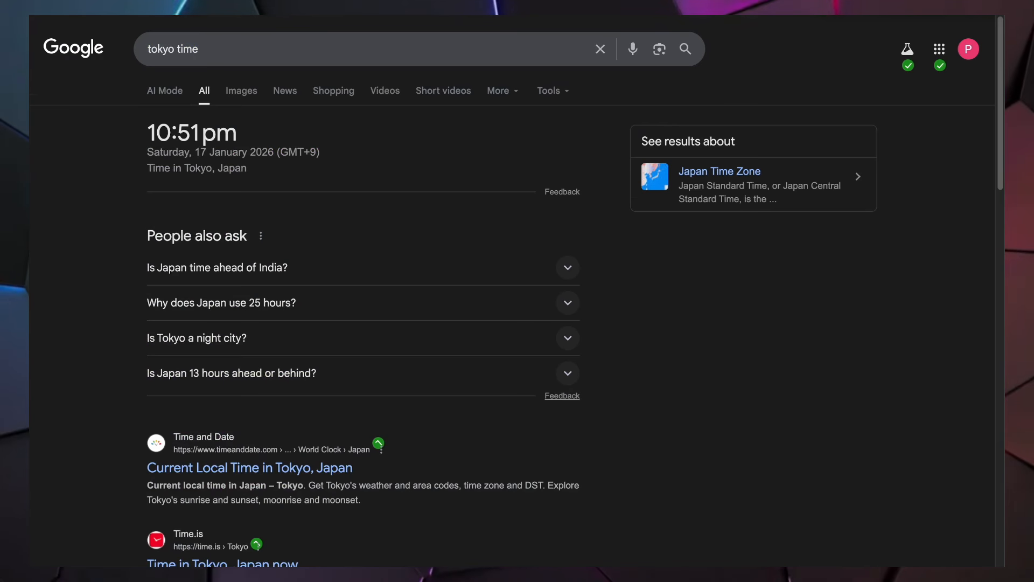
click(99, 5)
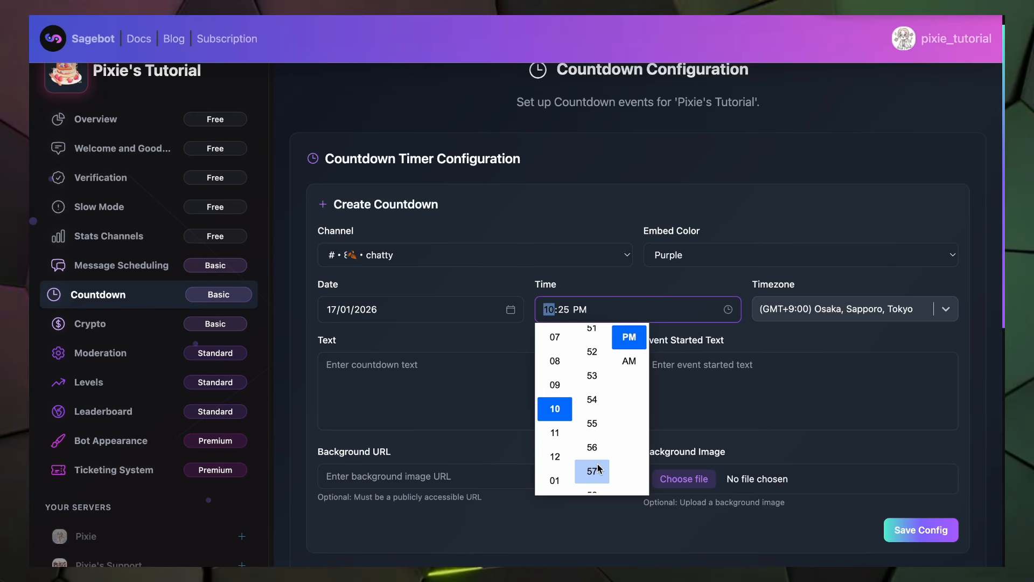
click(593, 465)
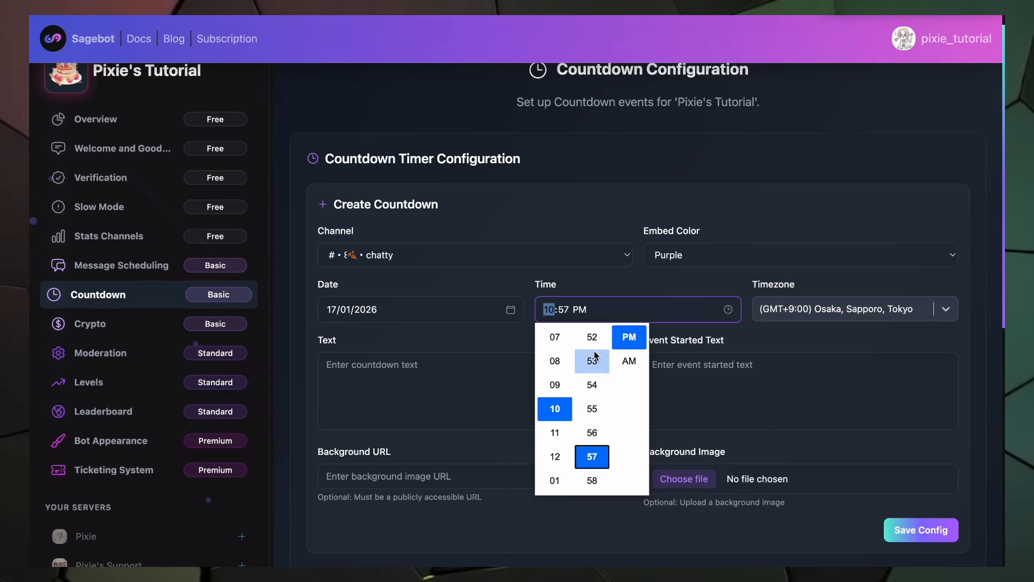
click(483, 342)
click(593, 313)
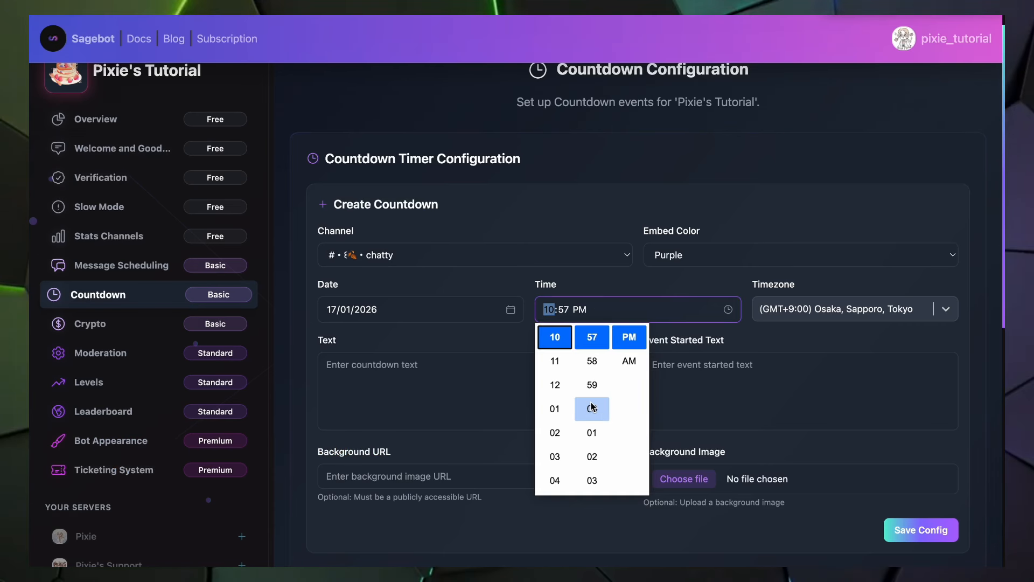
click(592, 360)
Enter the decorated "Drink water!" reminder as countdown text and use the link of the pink bow lace image from Discord as background URL
click(440, 372)
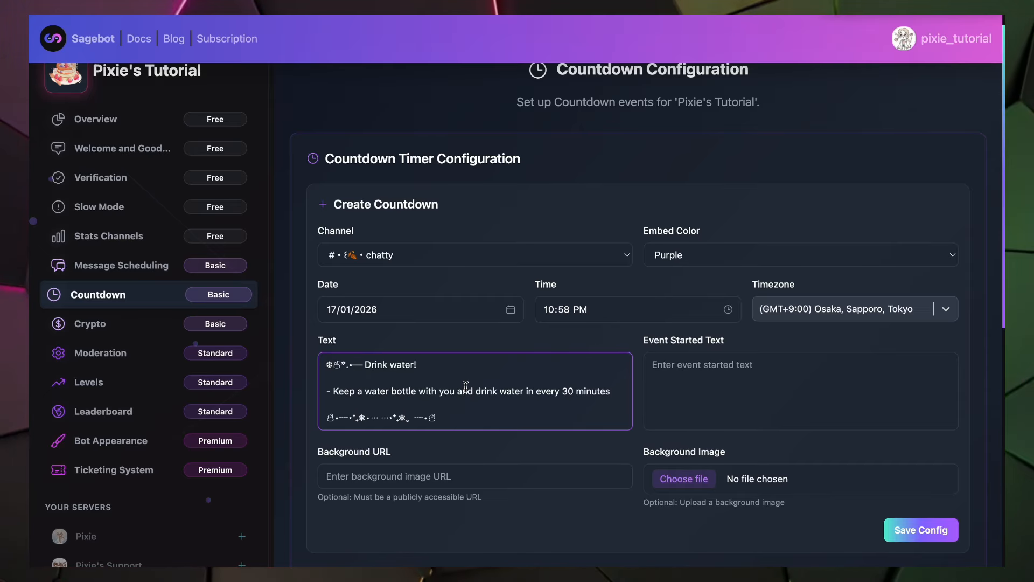
key(super+Tab)
click(481, 431)
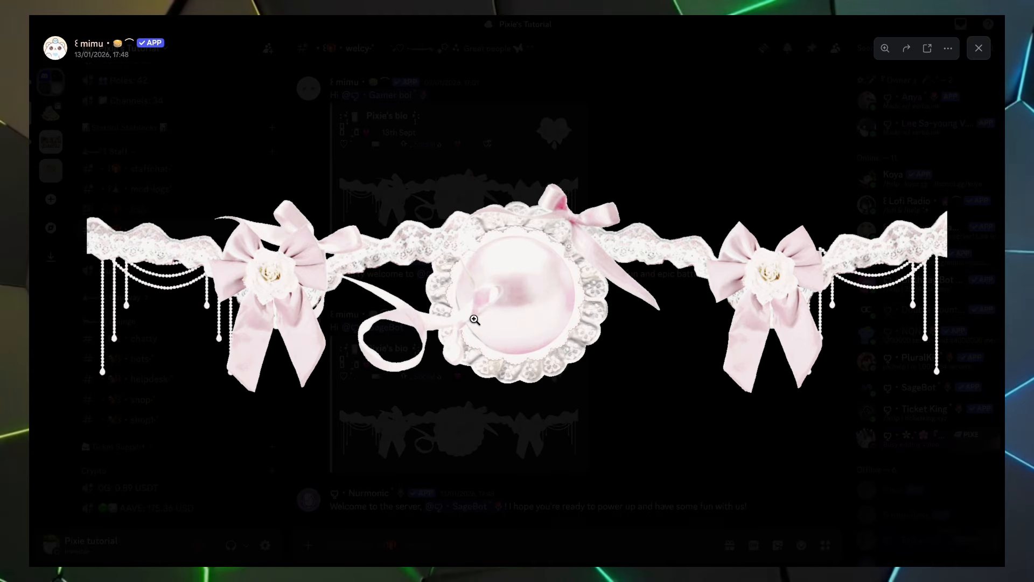
right_click(479, 291)
click(522, 345)
key(super+Tab)
click(422, 461)
key(ctrl+v)
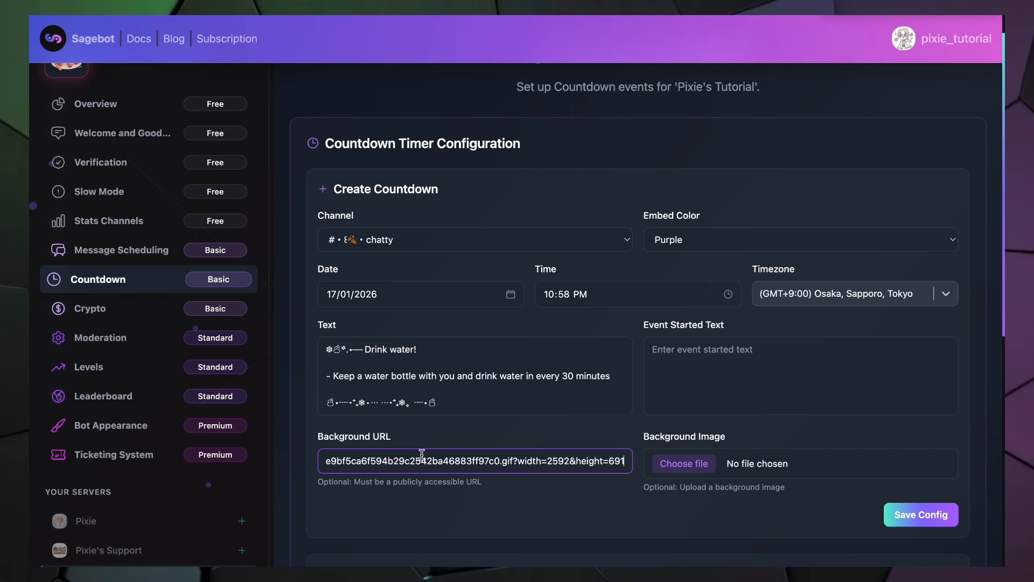
Save the countdown configuration and review the new entry in the Countdowns list
scroll(575, 448, down, 3)
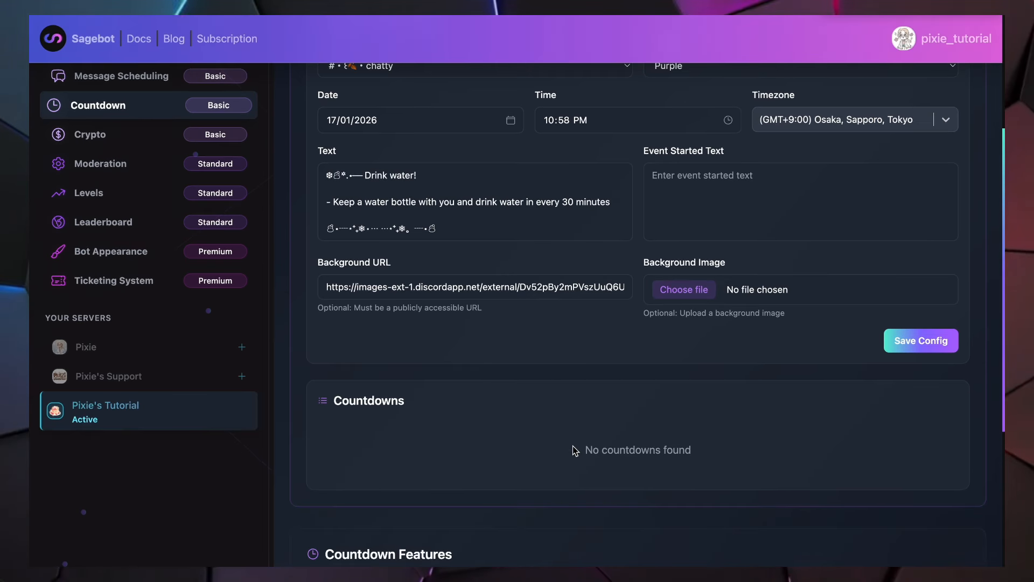
scroll(578, 448, up, 2)
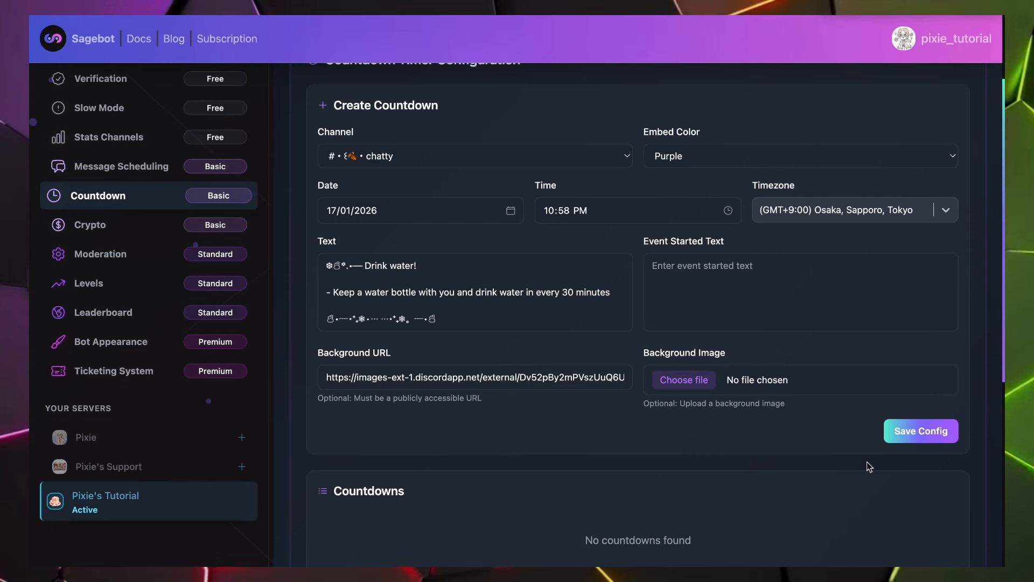
click(922, 431)
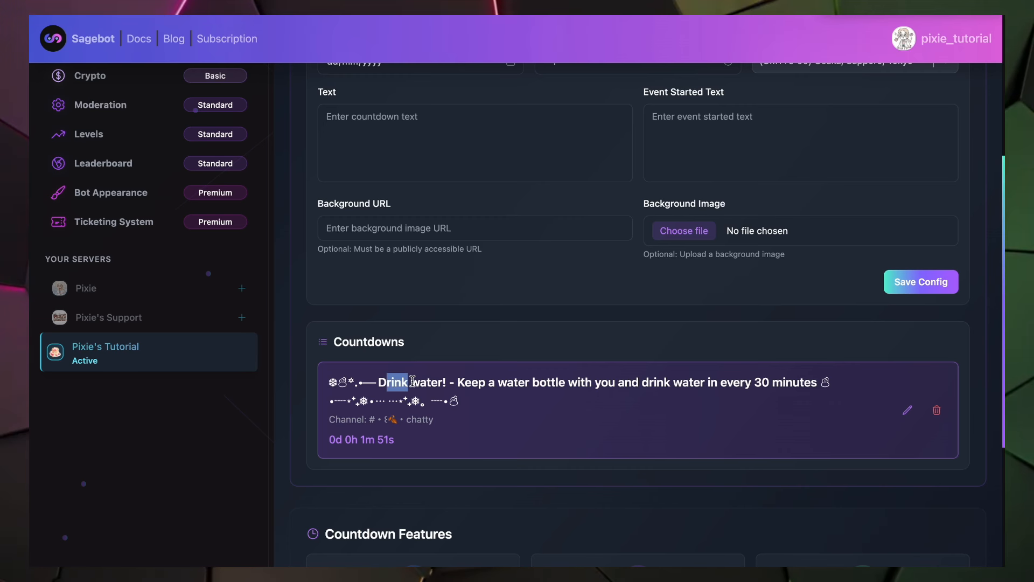
drag(391, 386, 537, 452)
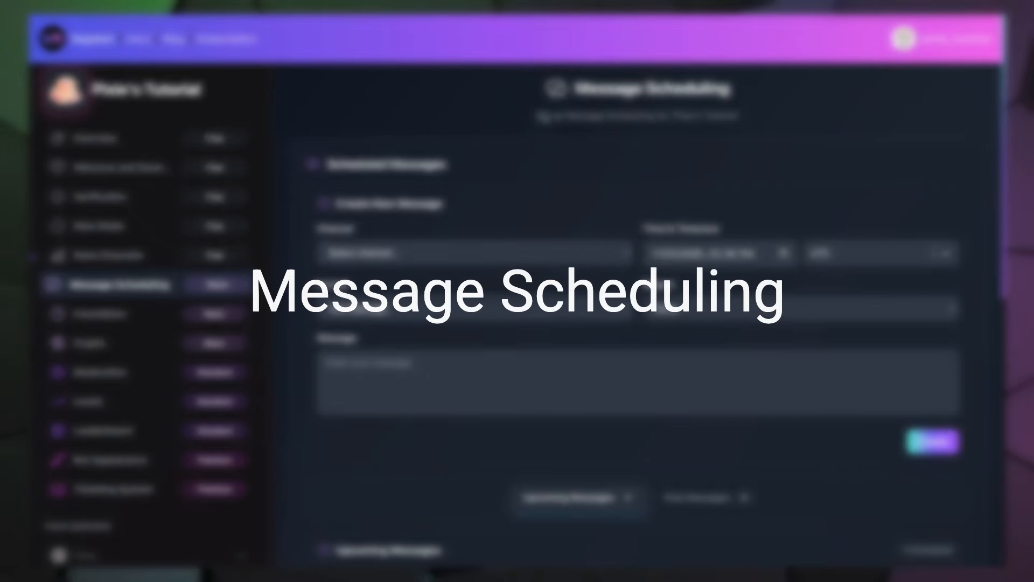
Examine YouTube's date and time options for scheduling a community post as a comparison with message scheduling
drag(695, 89, 755, 102)
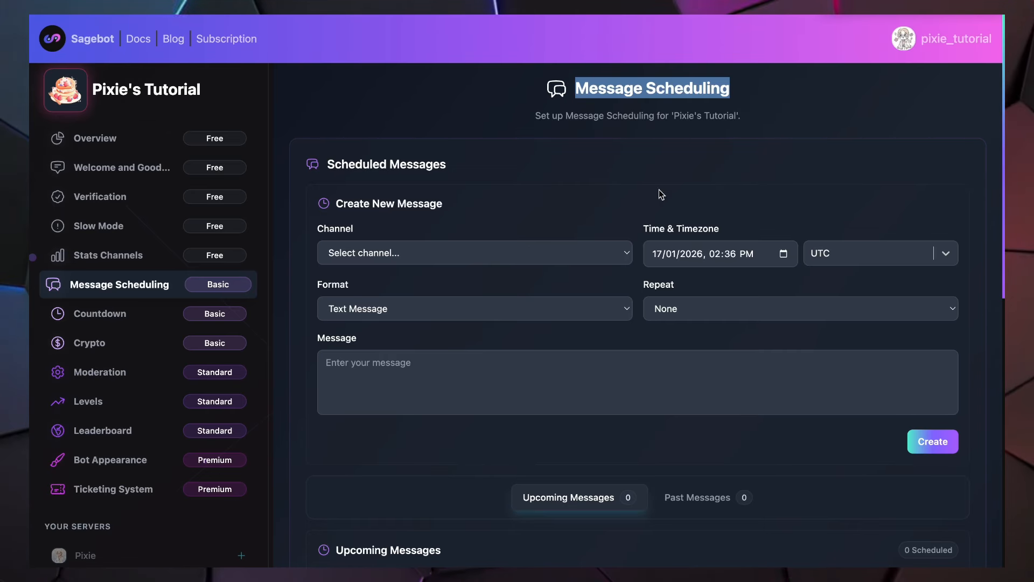
click(660, 218)
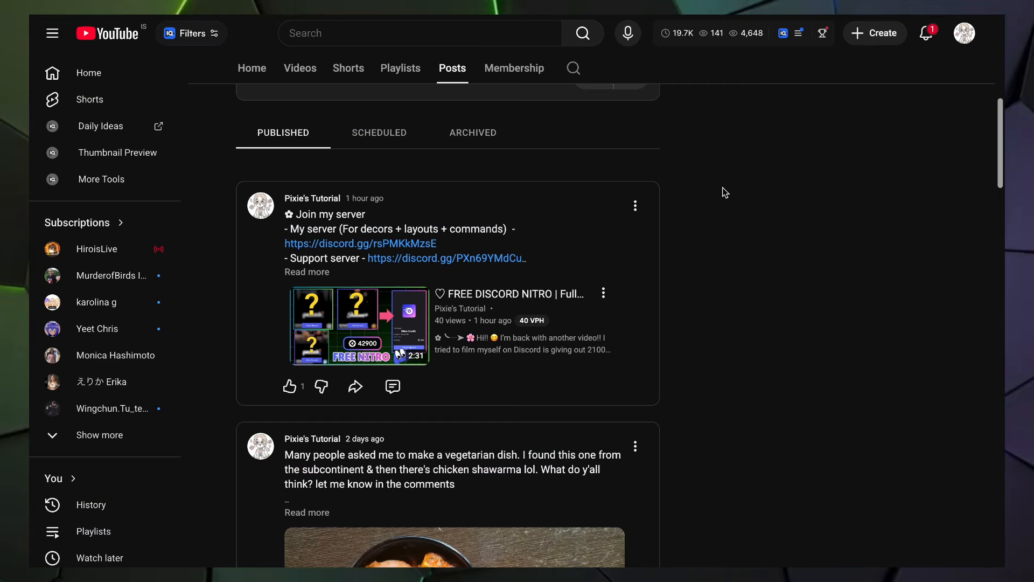
scroll(724, 190, up, 2)
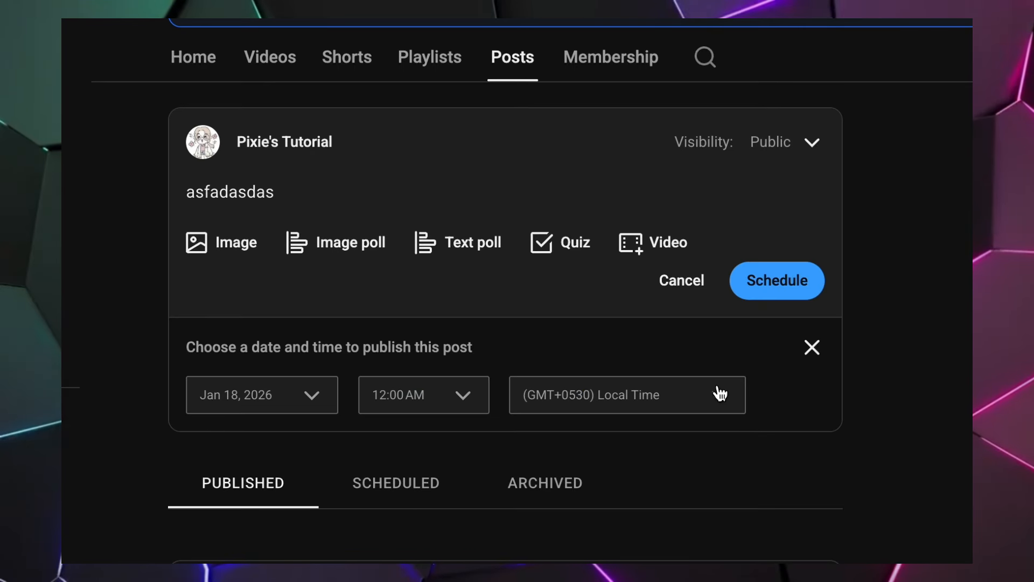
click(810, 349)
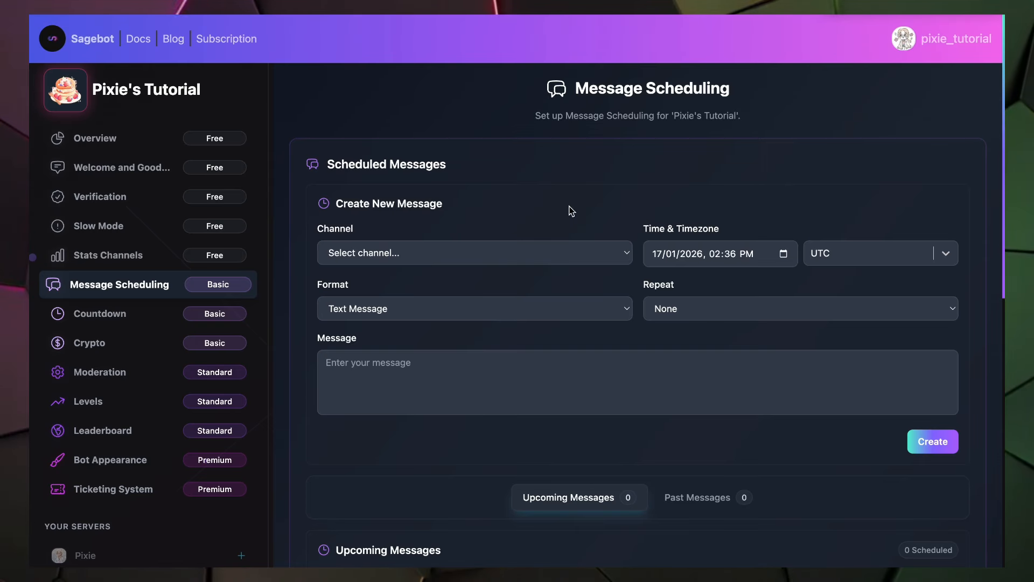
Schedule the new message in the chatty channel for 17/01/2026, 11:42 PM in the (GMT+9:00) Osaka, Sapporo, Tokyo timezone
click(548, 248)
click(483, 285)
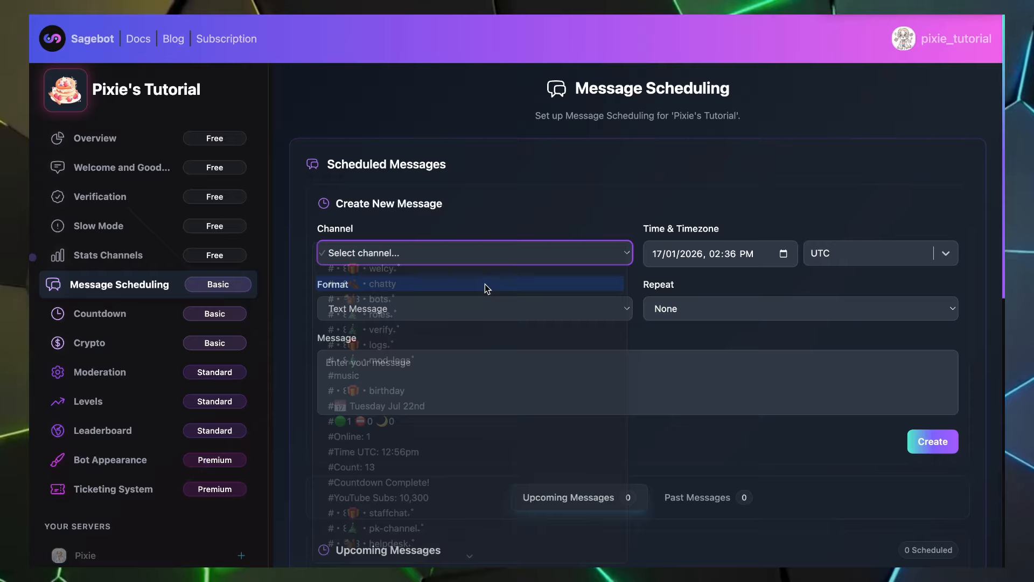
click(819, 260)
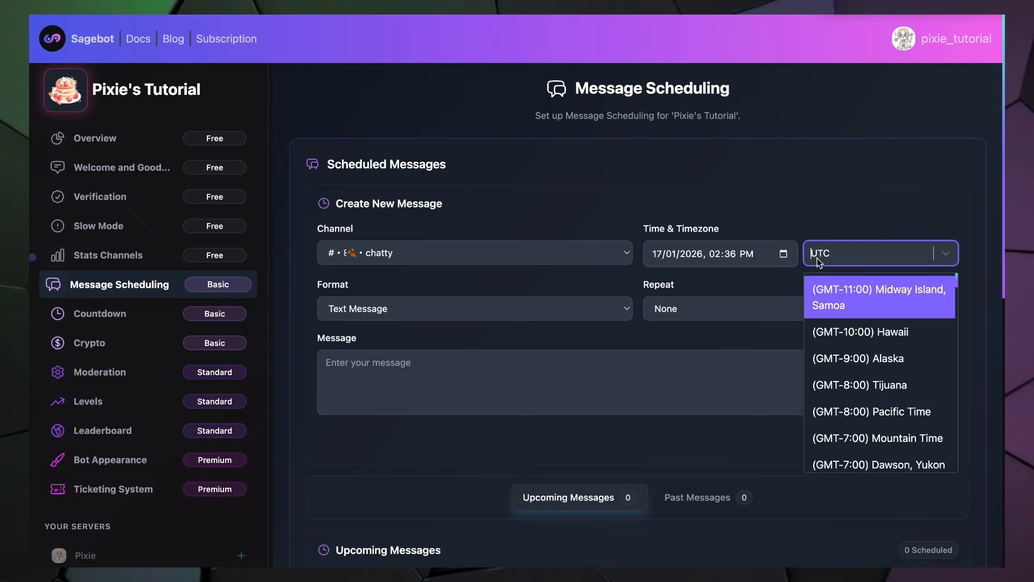
text(tokyo)
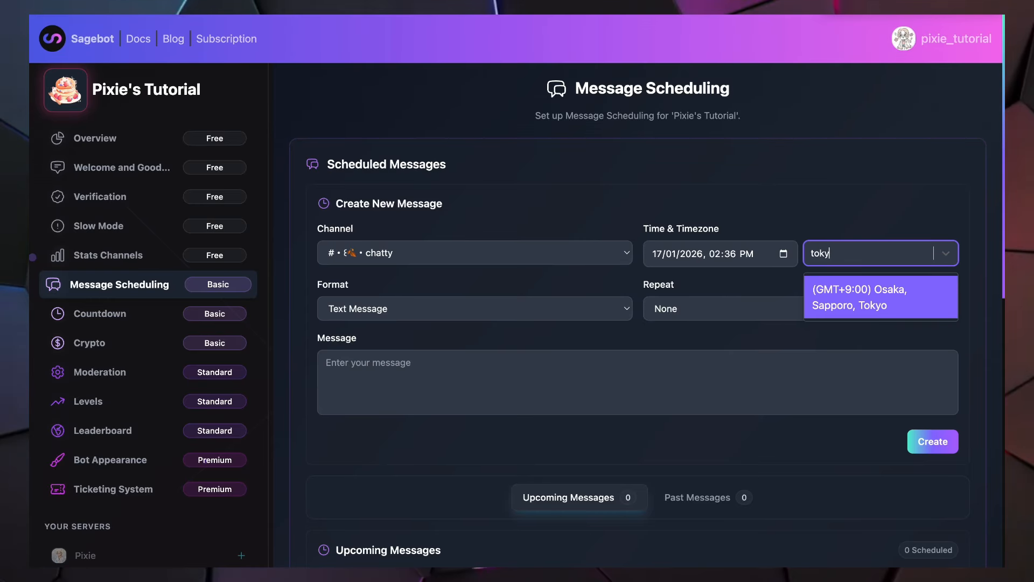
click(881, 314)
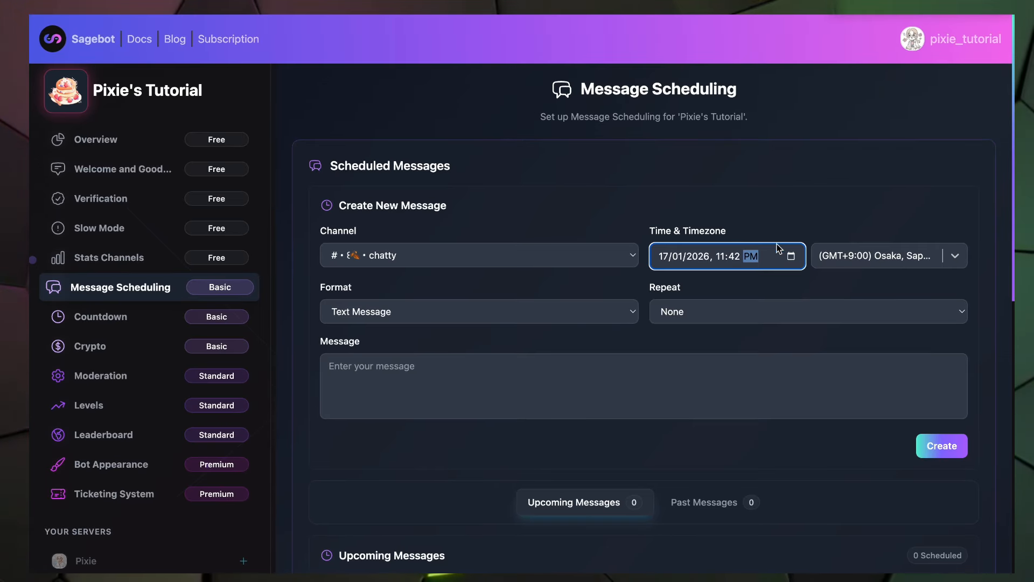
click(796, 219)
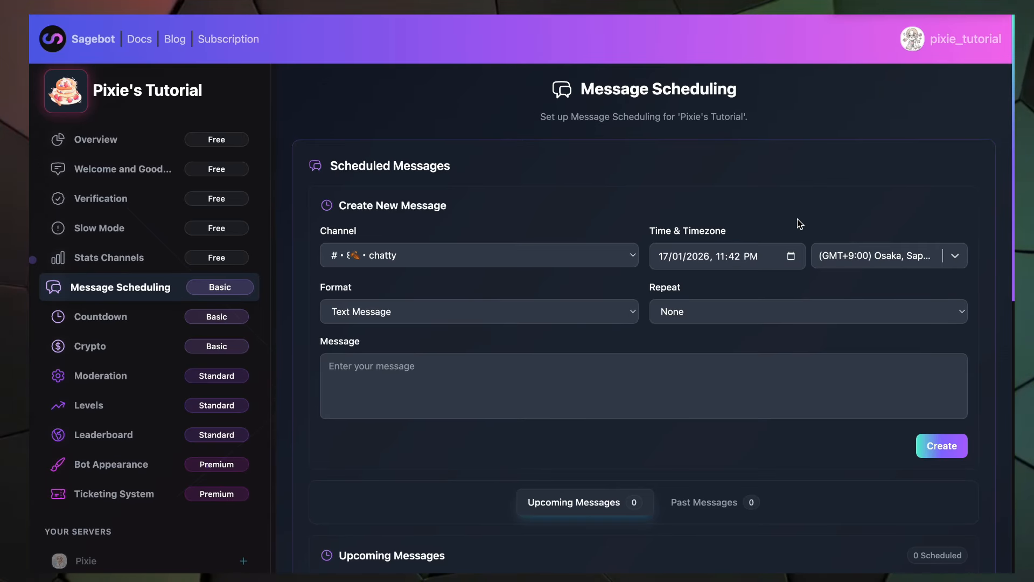
Set the message format to Embed and enter the decorated text "Happy Birthday - May you enjoy your day to the fullest"
click(518, 321)
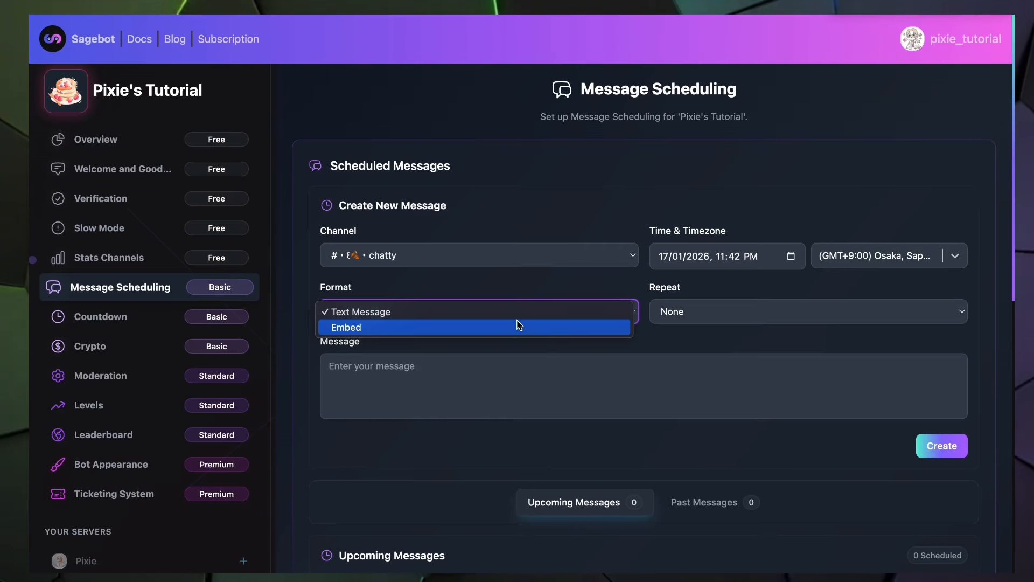
click(503, 327)
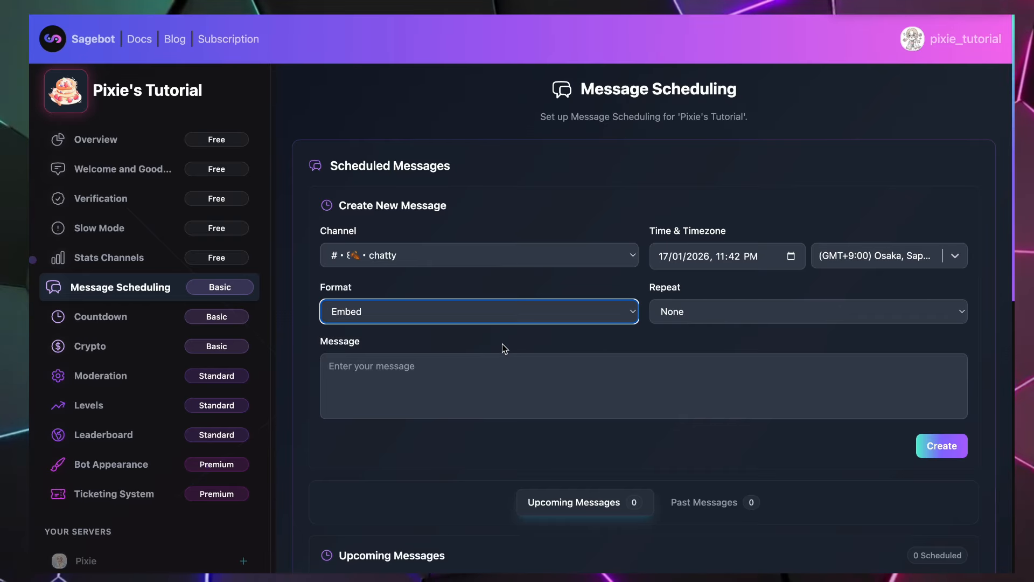
click(526, 367)
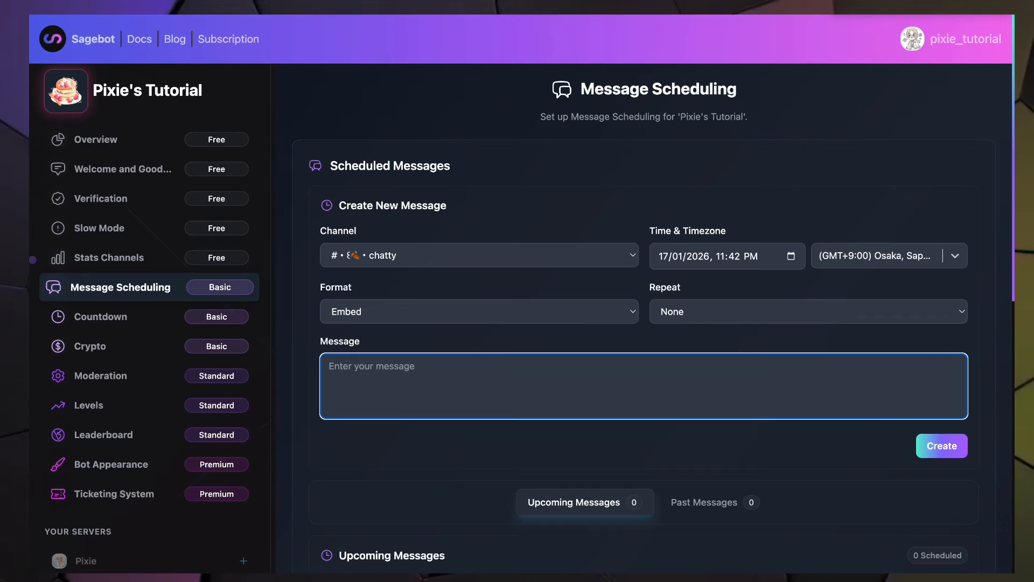
key(ctrl+v)
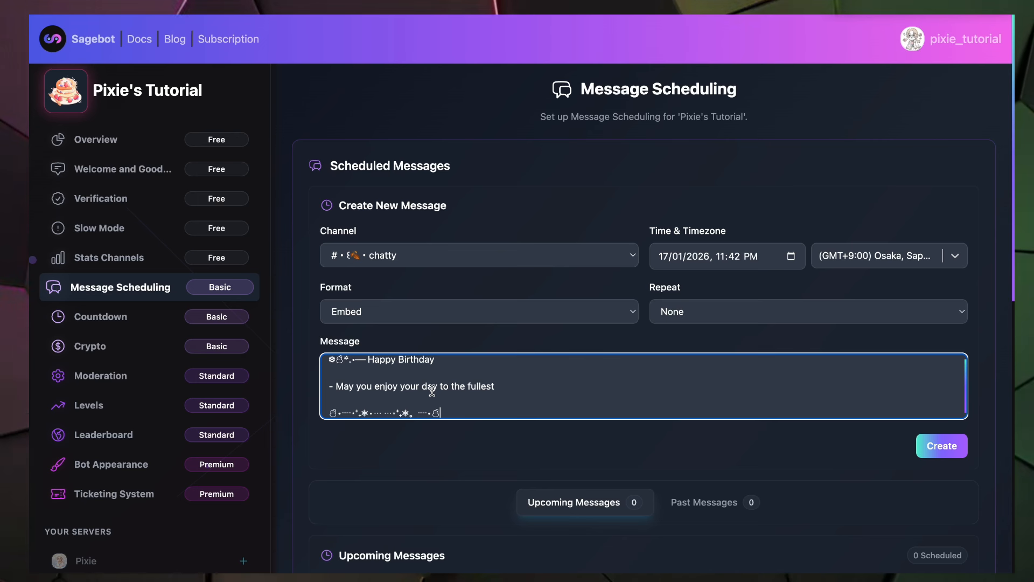
scroll(526, 404, down, 1)
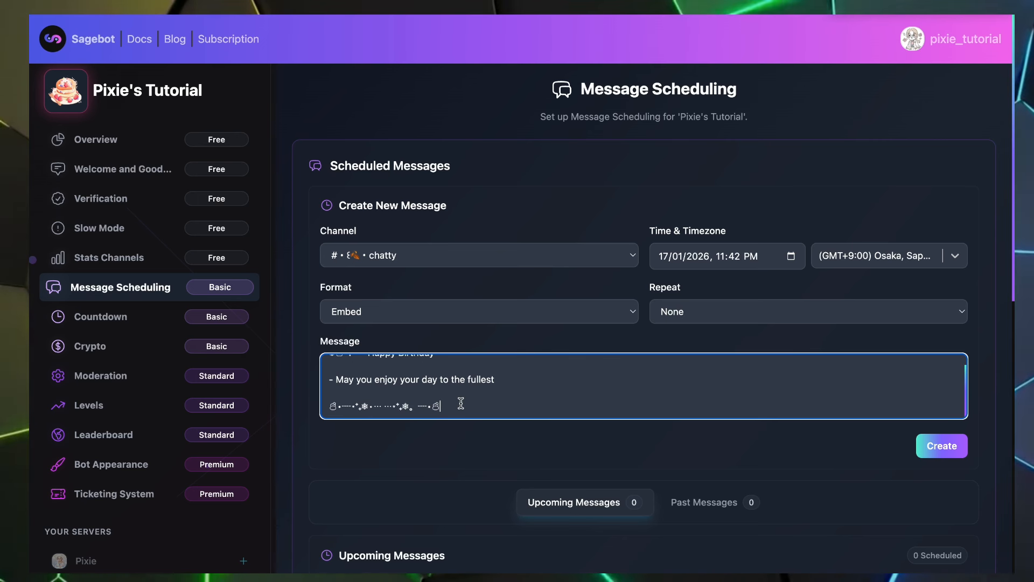
drag(526, 404, 318, 363)
Set the birthday message to repeat Daily and create the scheduled message
click(720, 313)
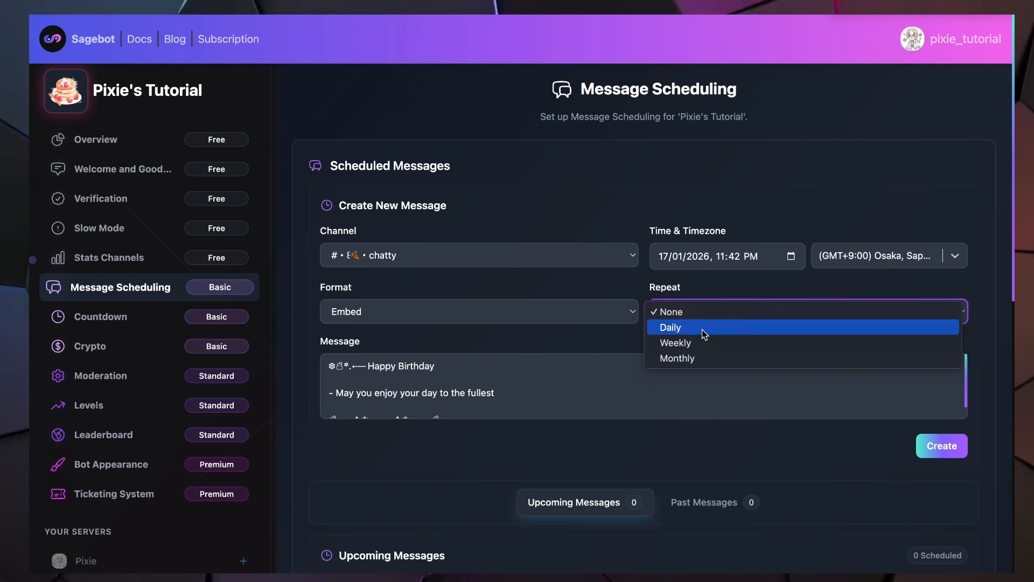
click(704, 329)
click(719, 381)
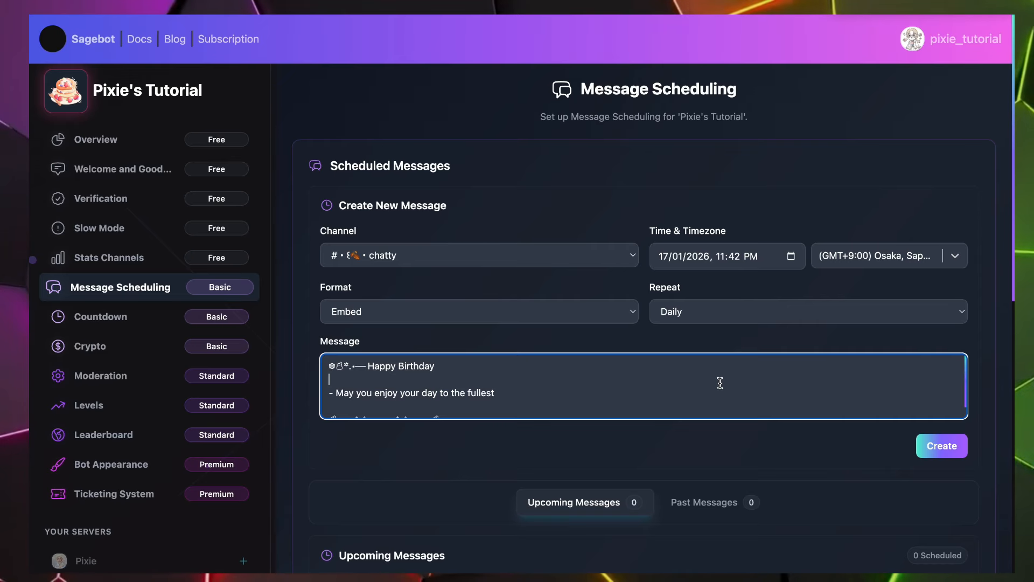
click(938, 446)
Review the birthday message's entry in the upcoming messages list and open it for editing
scroll(620, 293, down, 6)
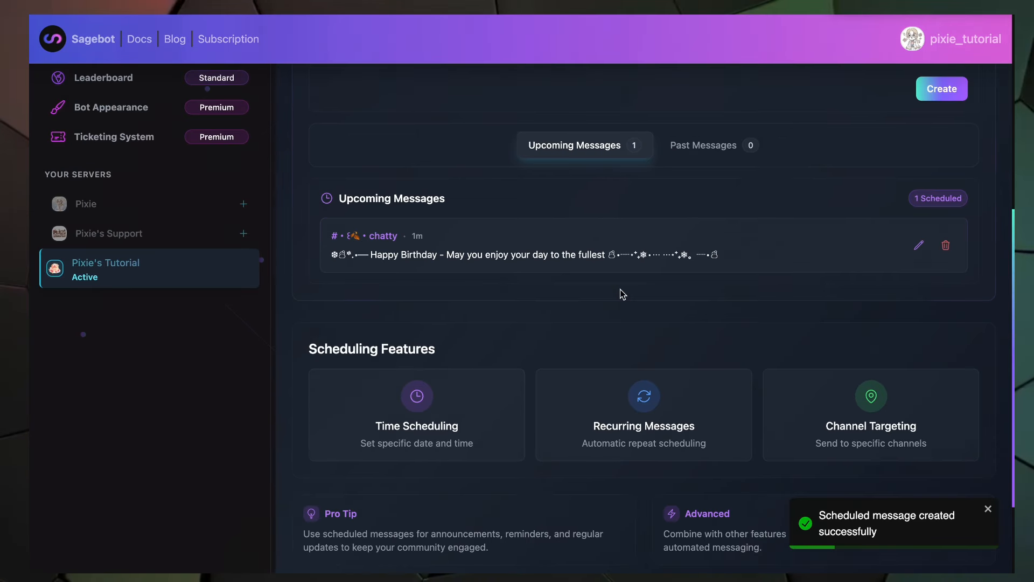
scroll(447, 323, up, 2)
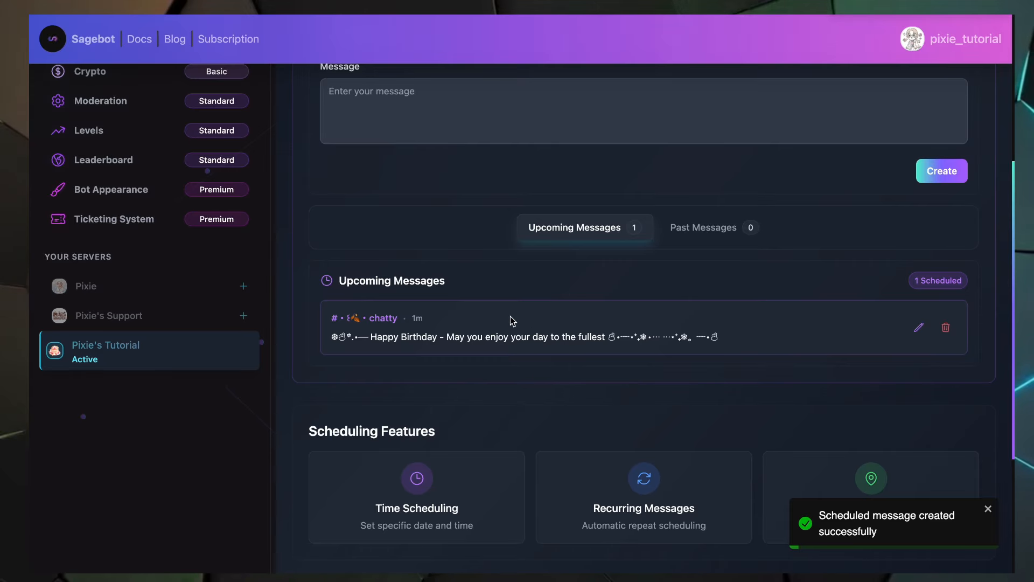
click(921, 329)
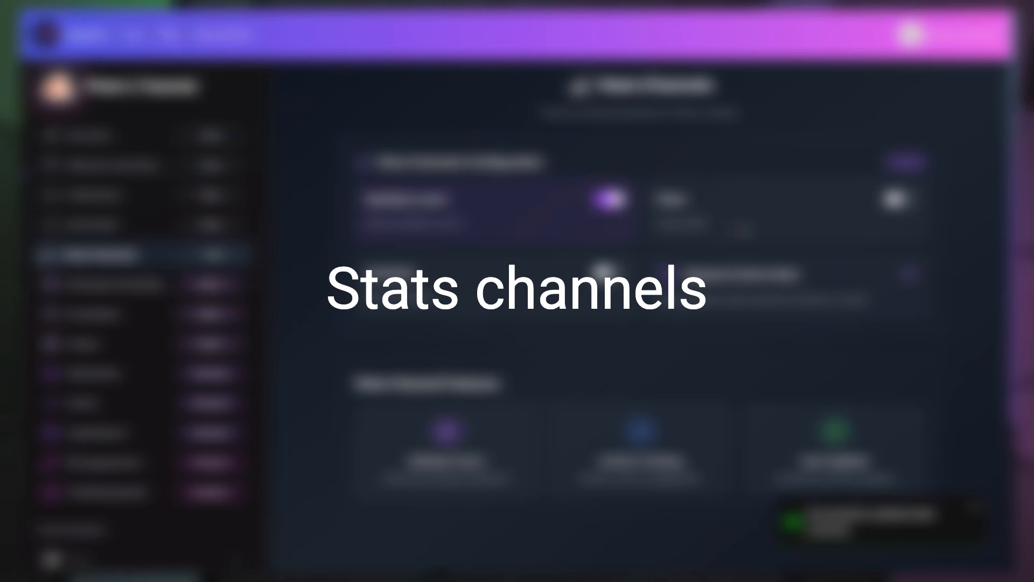
Enable the Roles and Channels stats channels and open the request for custom stats
click(901, 200)
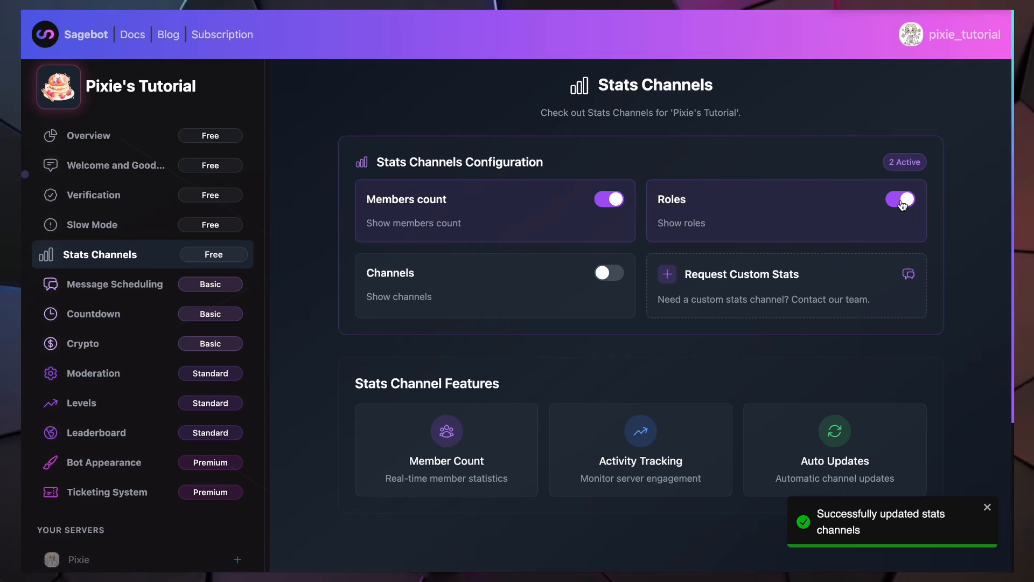
click(601, 281)
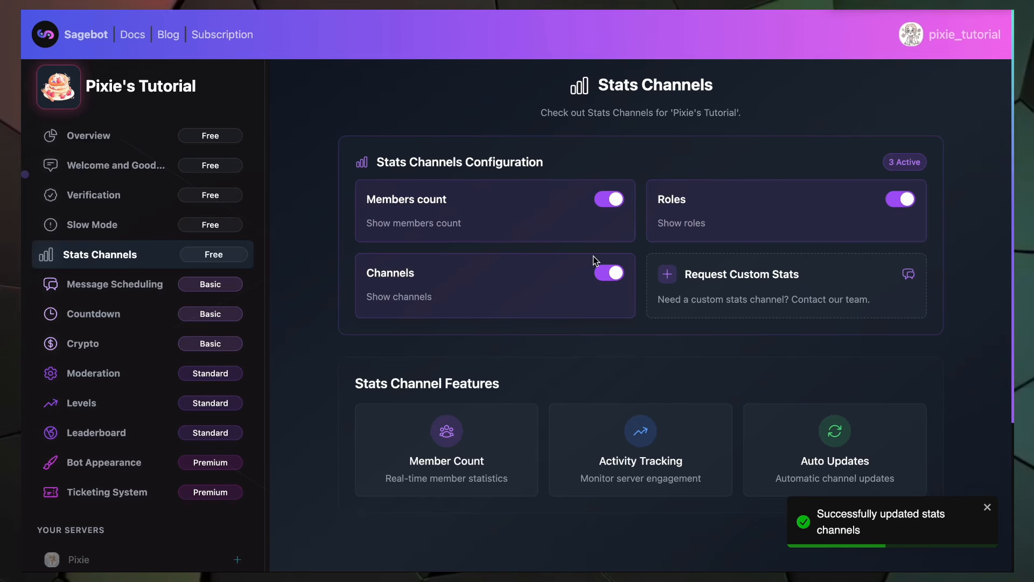
click(908, 276)
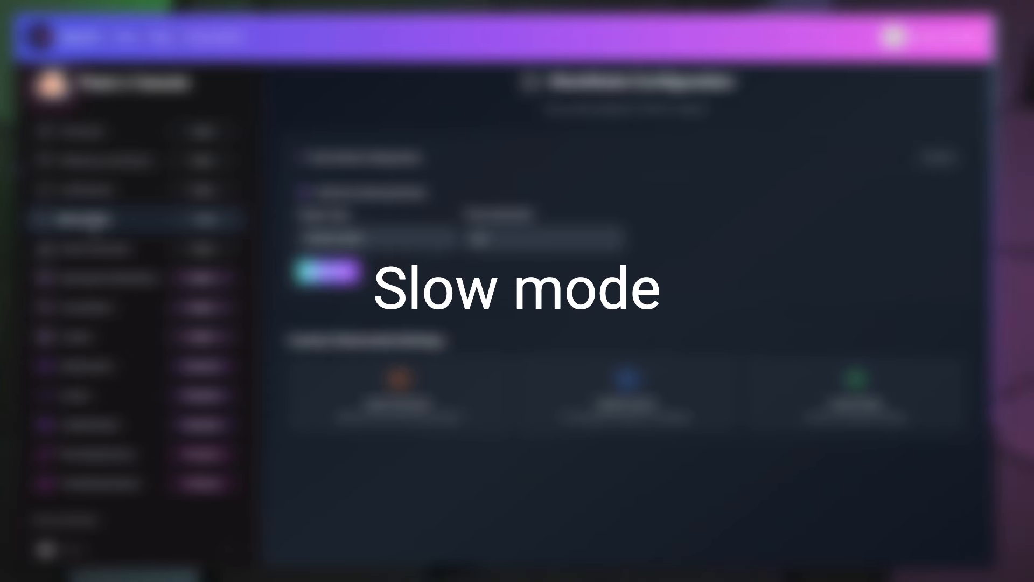
Add a server-wide slowmode rule of 30 seconds and check it in the bots and helpdesk channels on Discord
click(445, 249)
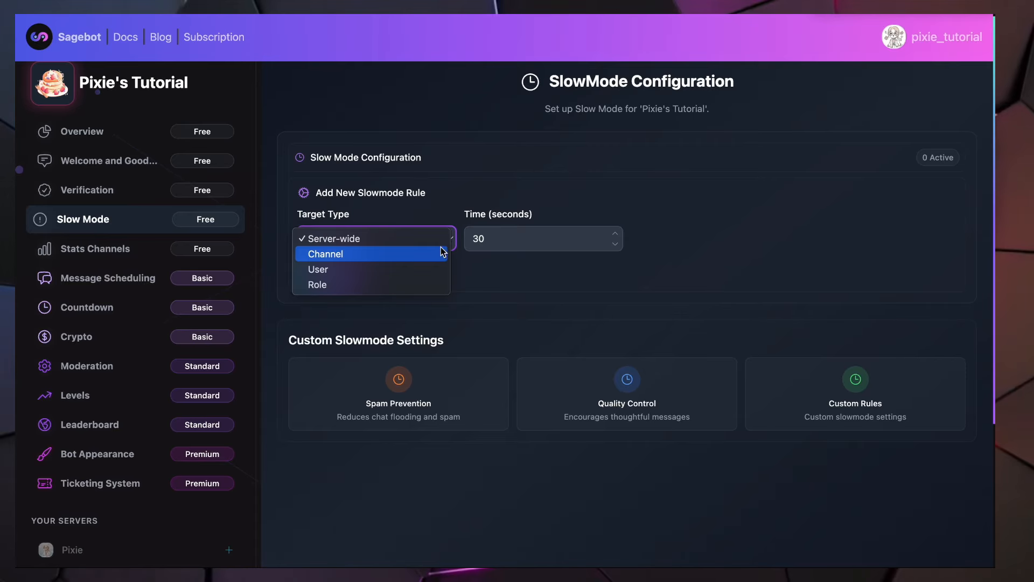
click(510, 246)
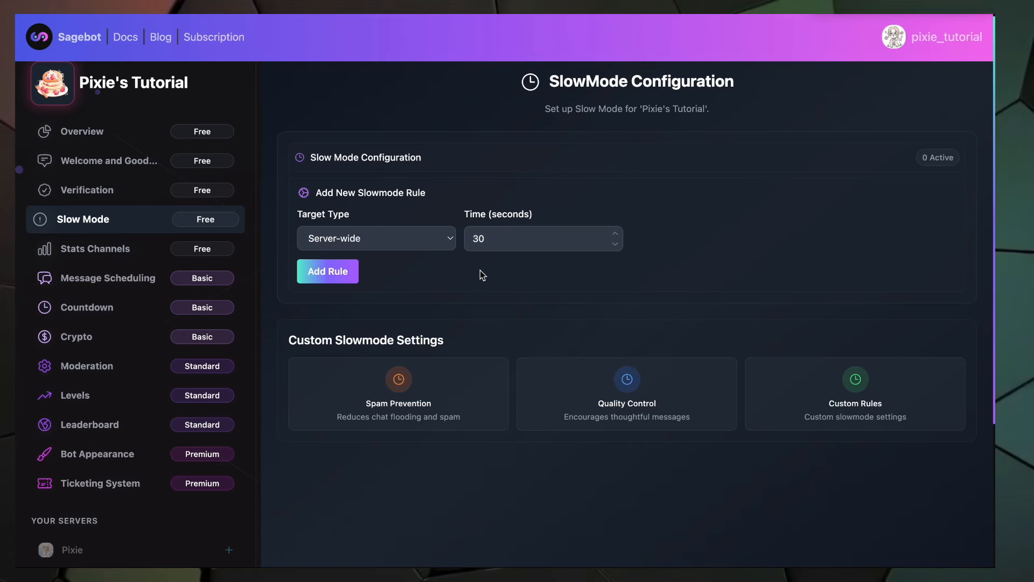
key(Return)
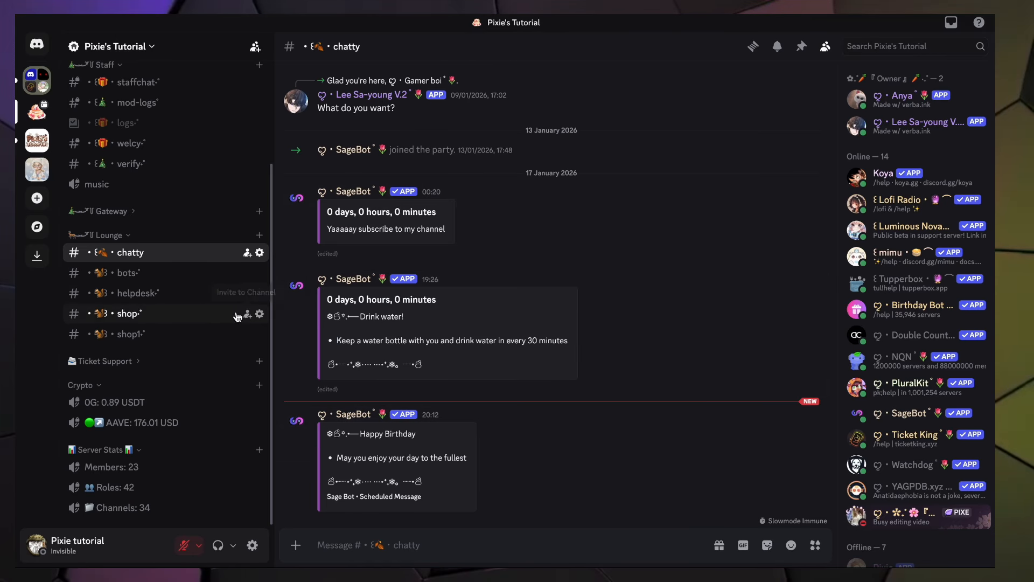
click(192, 274)
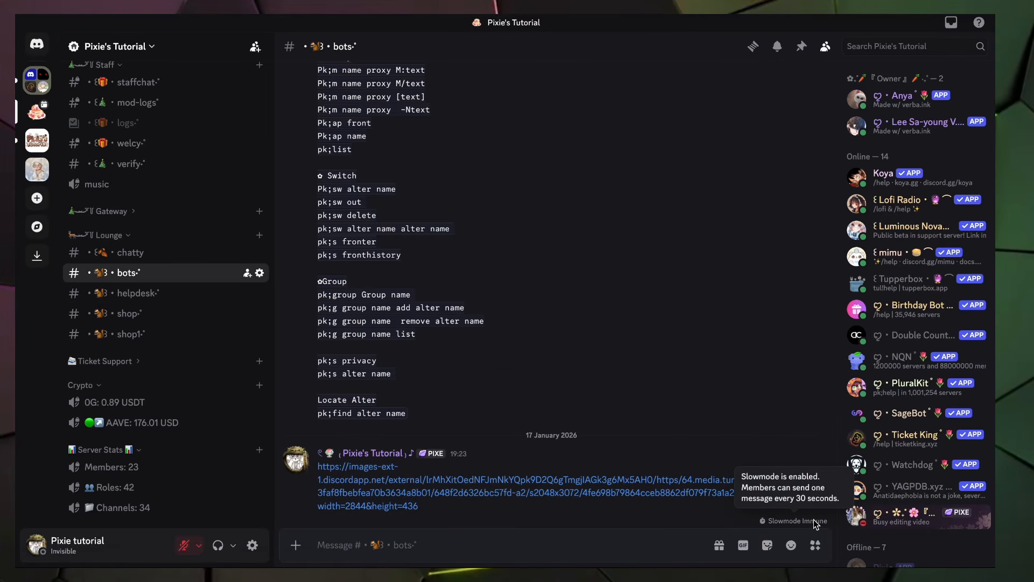
click(198, 302)
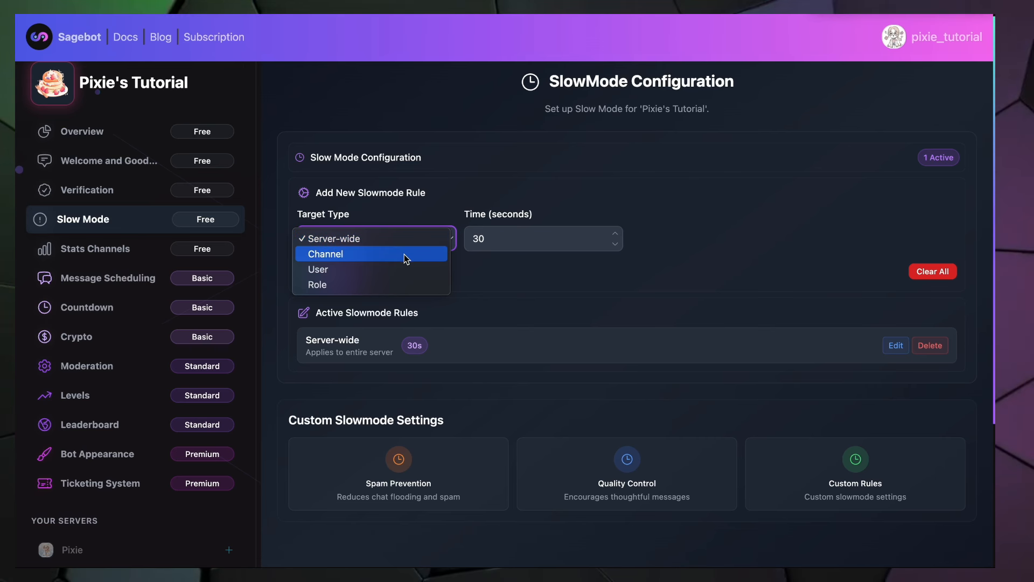
Add a 30-second slowmode rule for the chatty channel and delete the server-wide rule
click(468, 272)
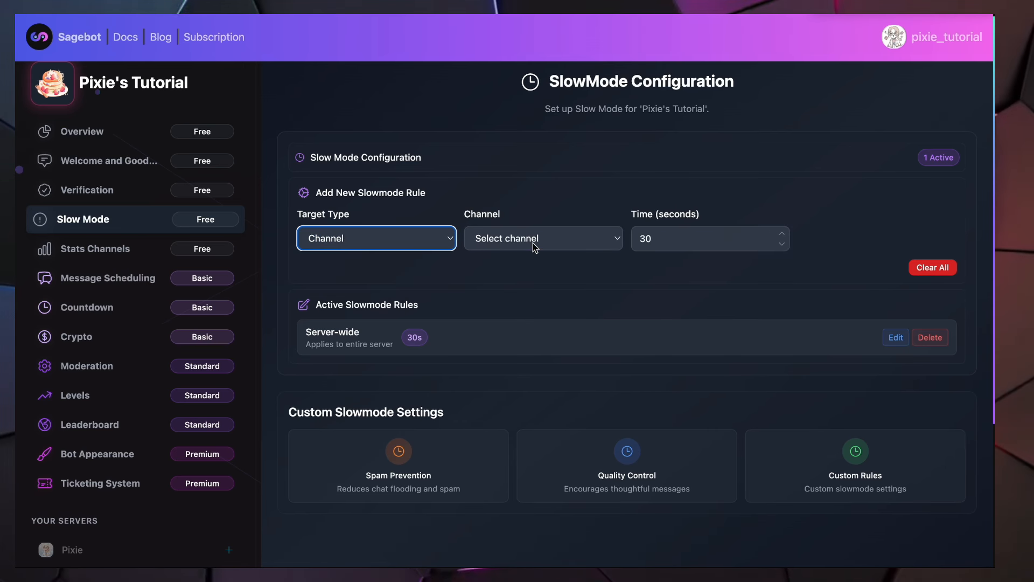
click(535, 239)
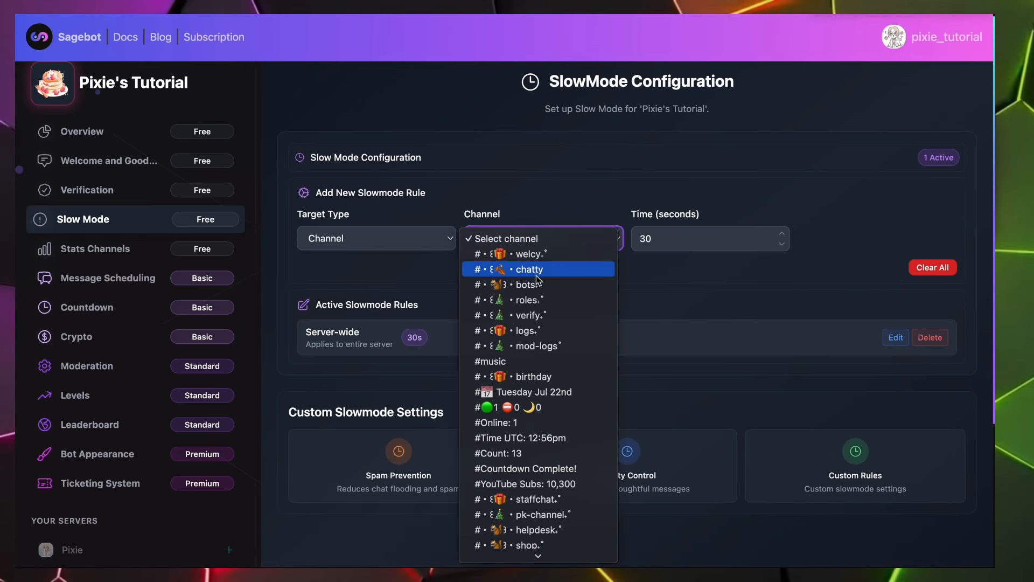
click(537, 269)
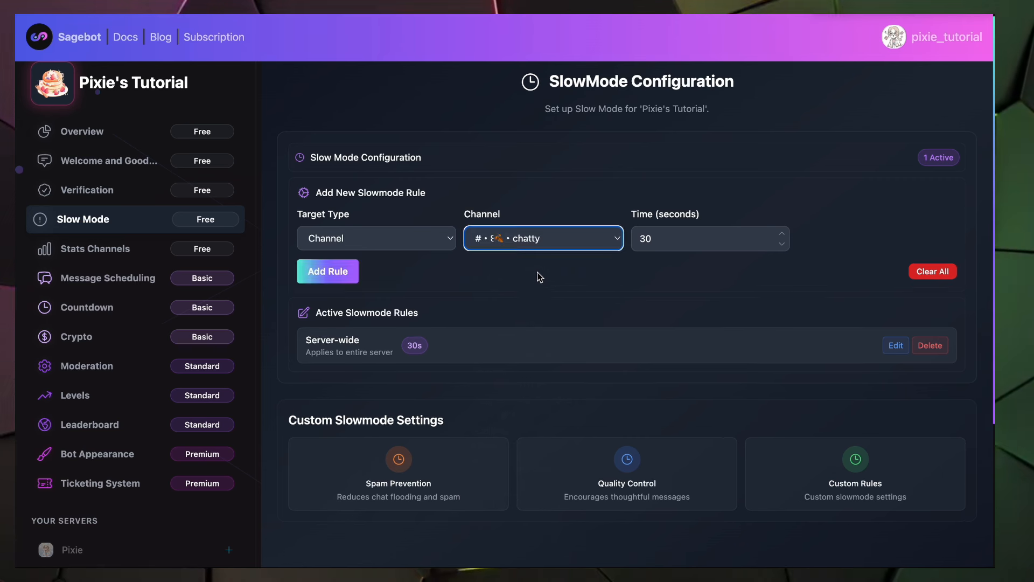
click(348, 280)
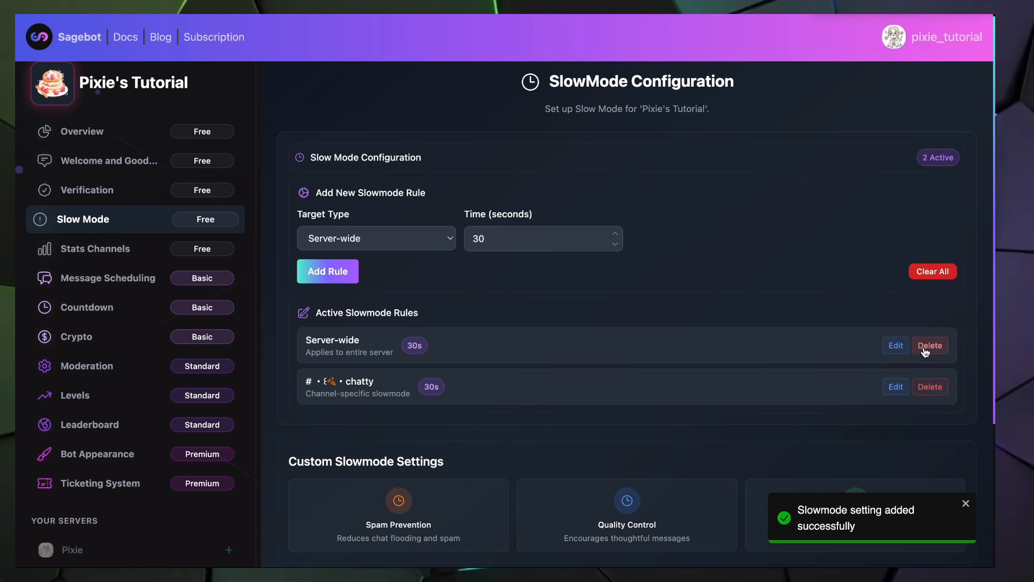
click(931, 346)
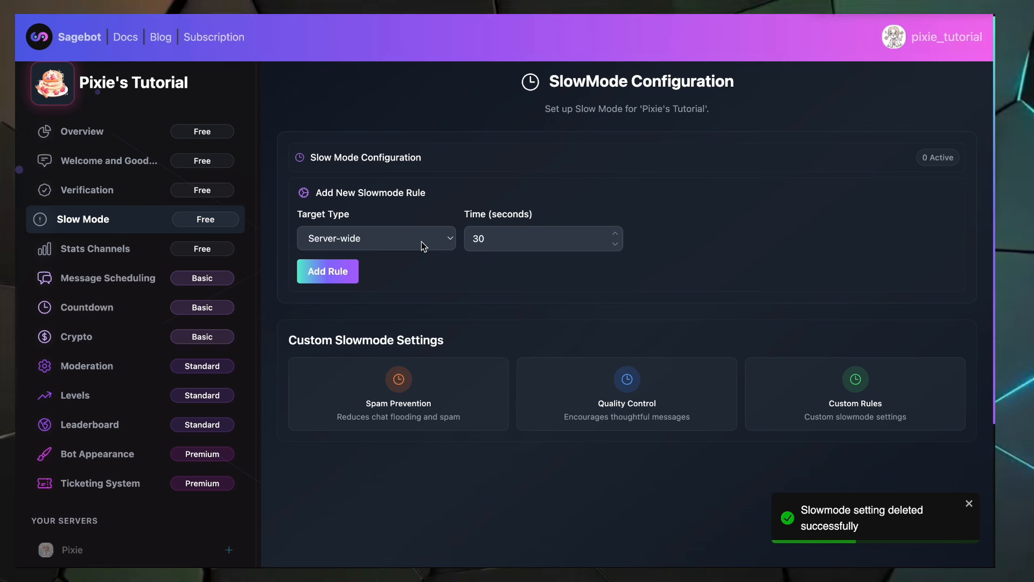
Set up a 30-second slowmode rule for a single member in the chatty channel
click(388, 238)
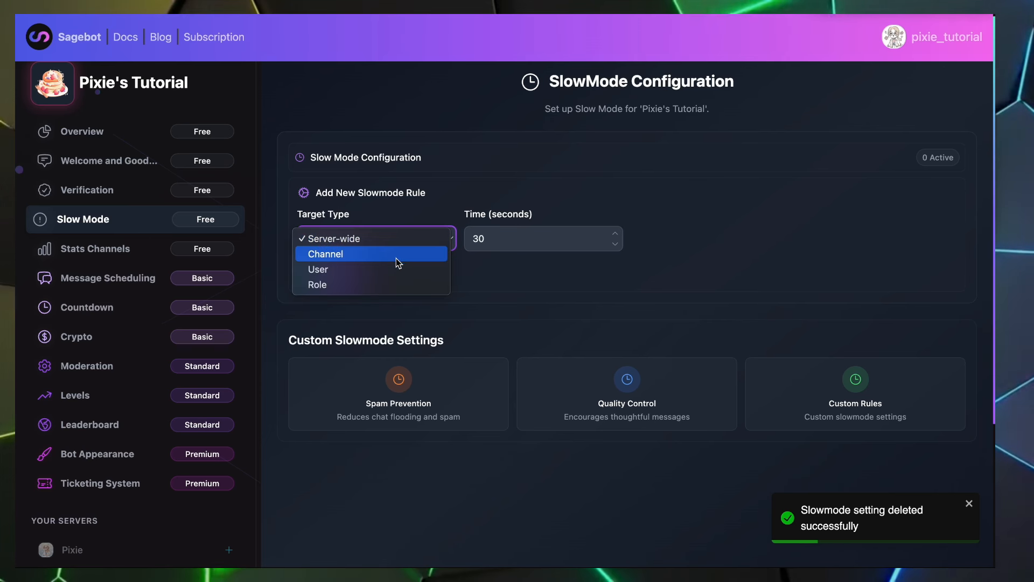
click(391, 274)
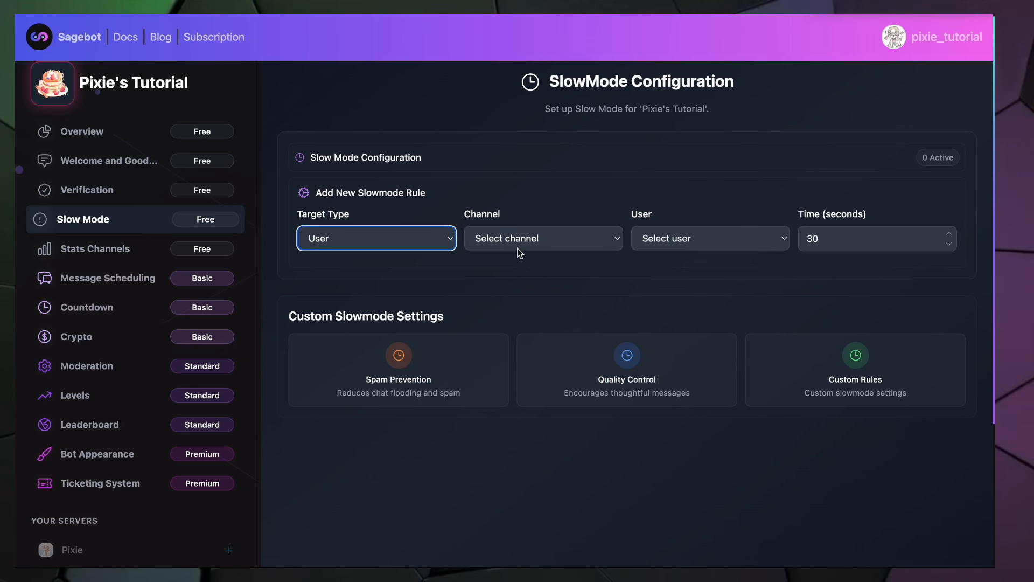
click(520, 240)
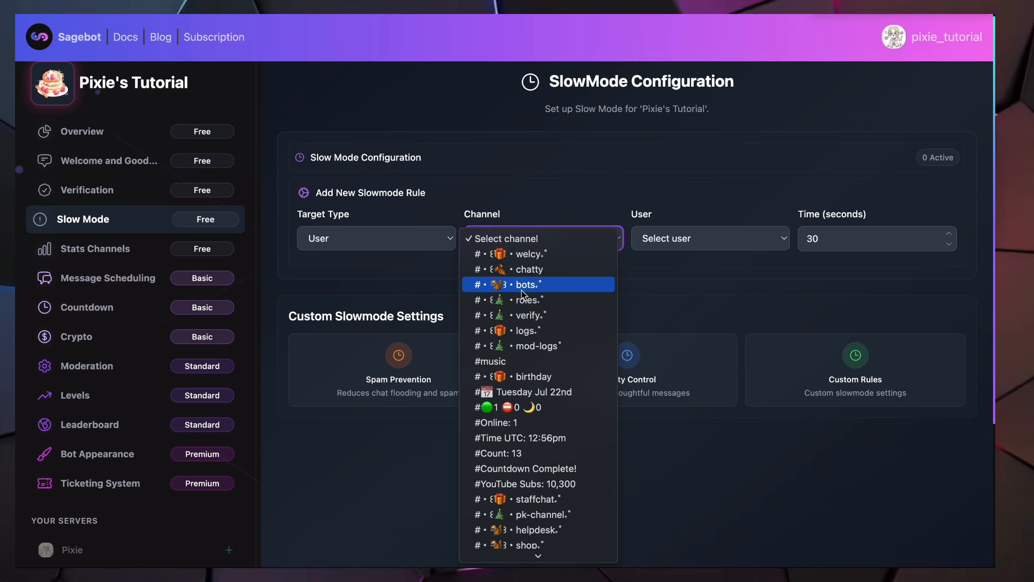
scroll(522, 294, down, 3)
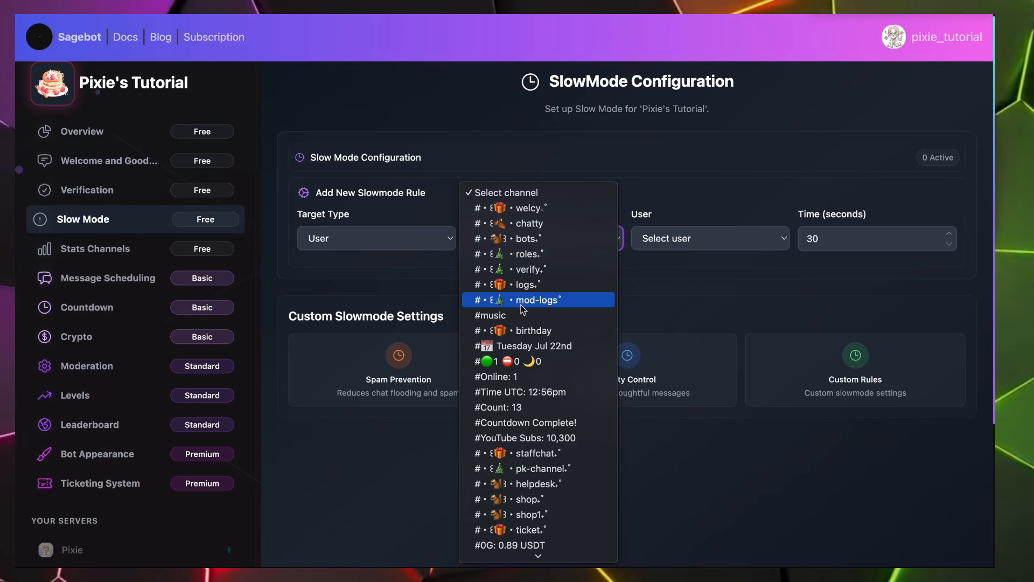
click(542, 231)
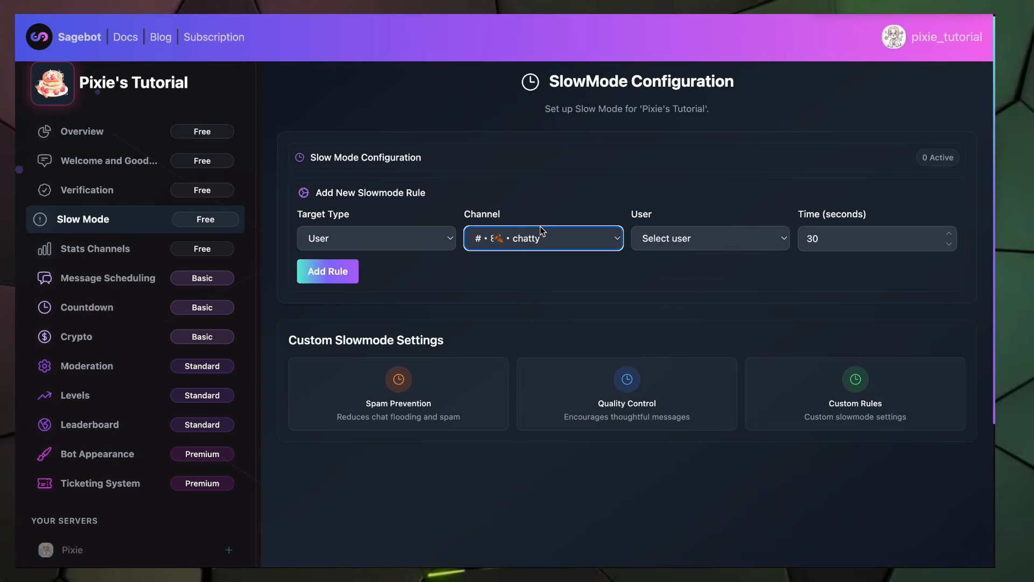
click(670, 243)
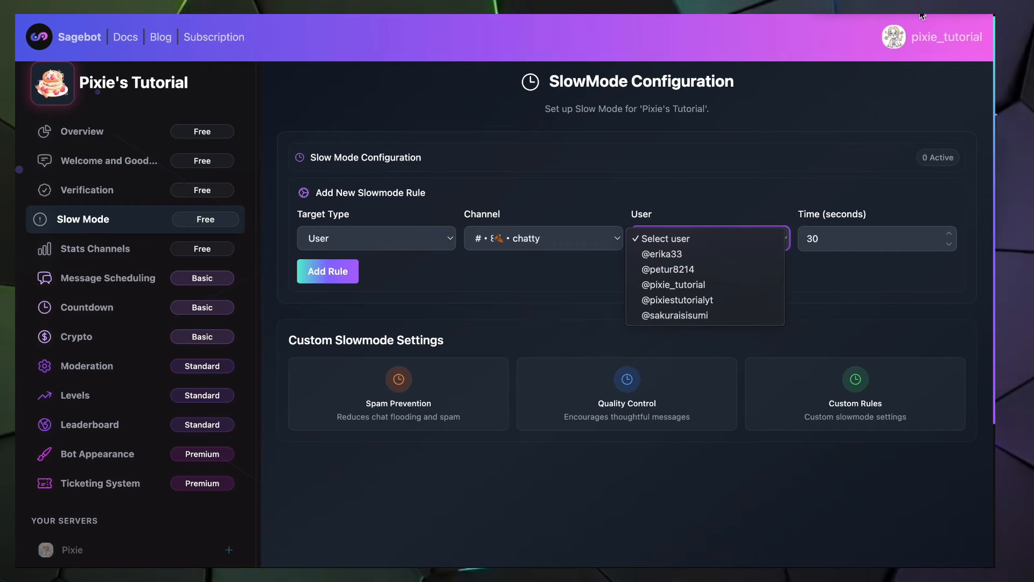
click(739, 208)
click(732, 236)
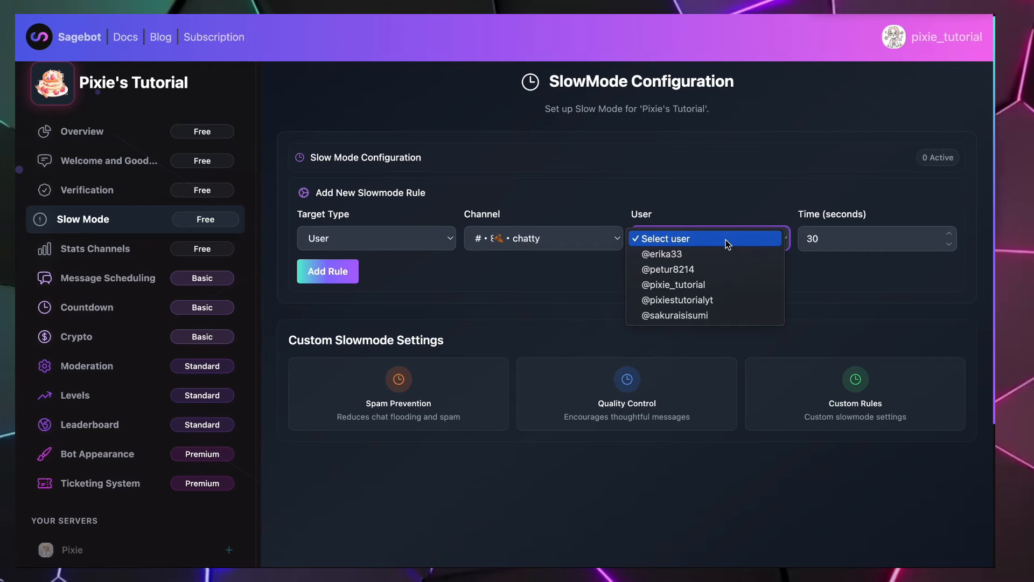
click(723, 268)
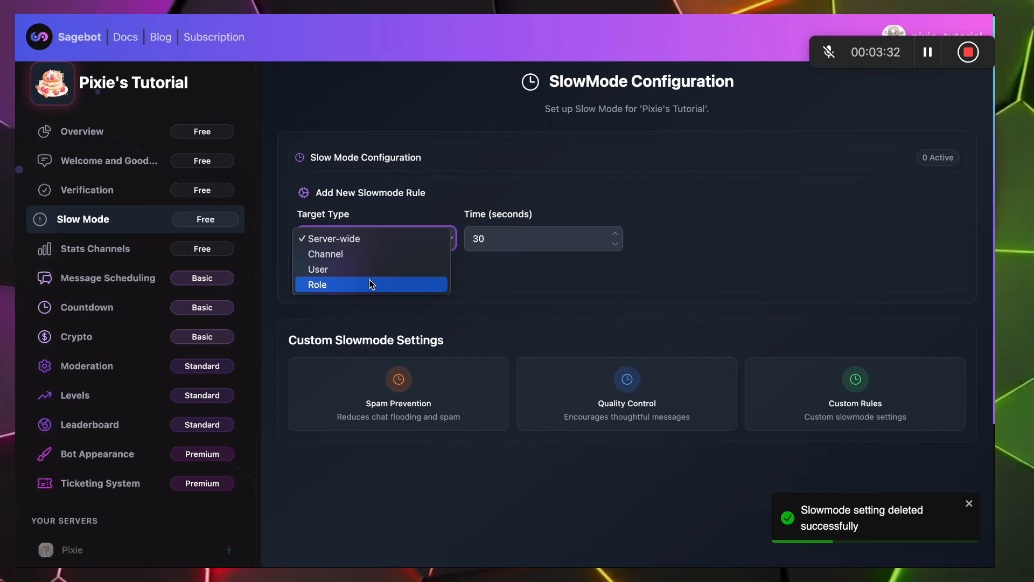
Set up a 30-second slowmode rule for the verify role in the chatty channel
click(371, 284)
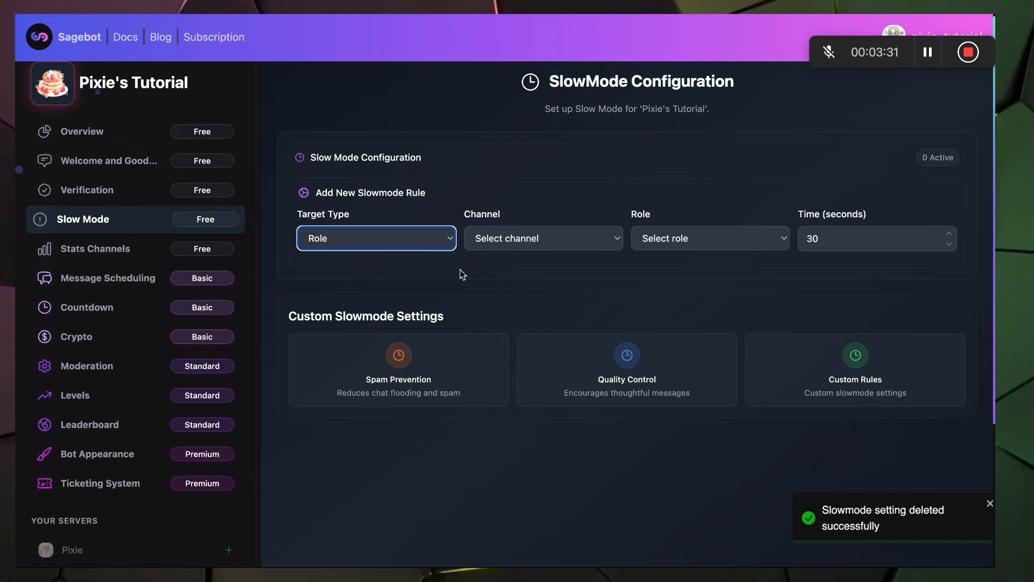
click(506, 239)
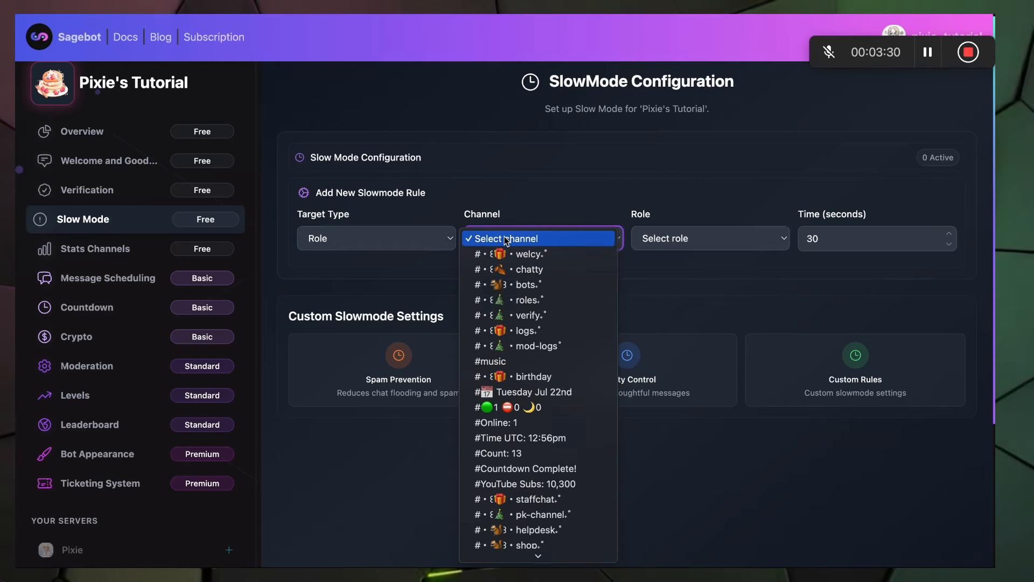
click(511, 269)
click(695, 238)
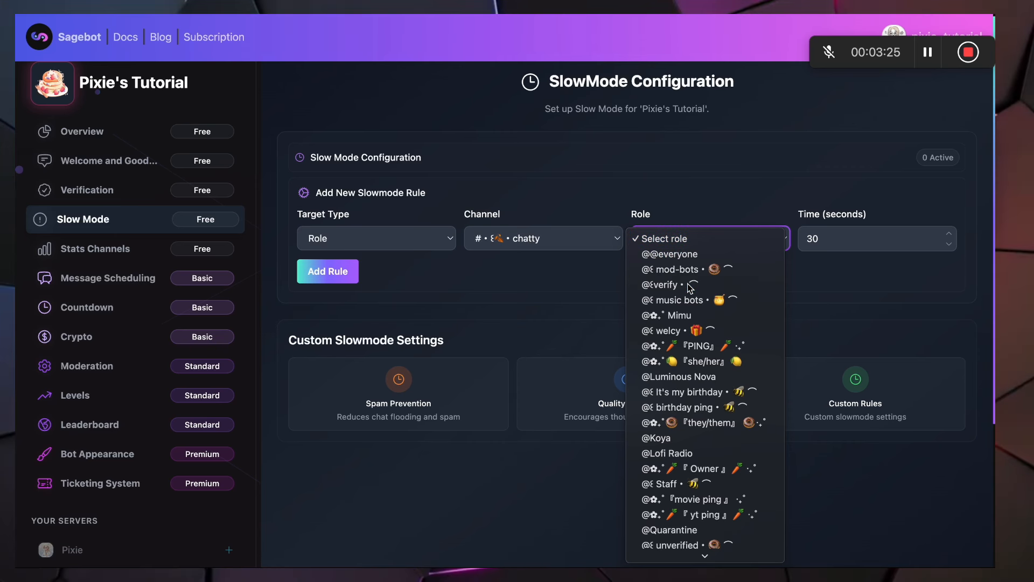
click(666, 285)
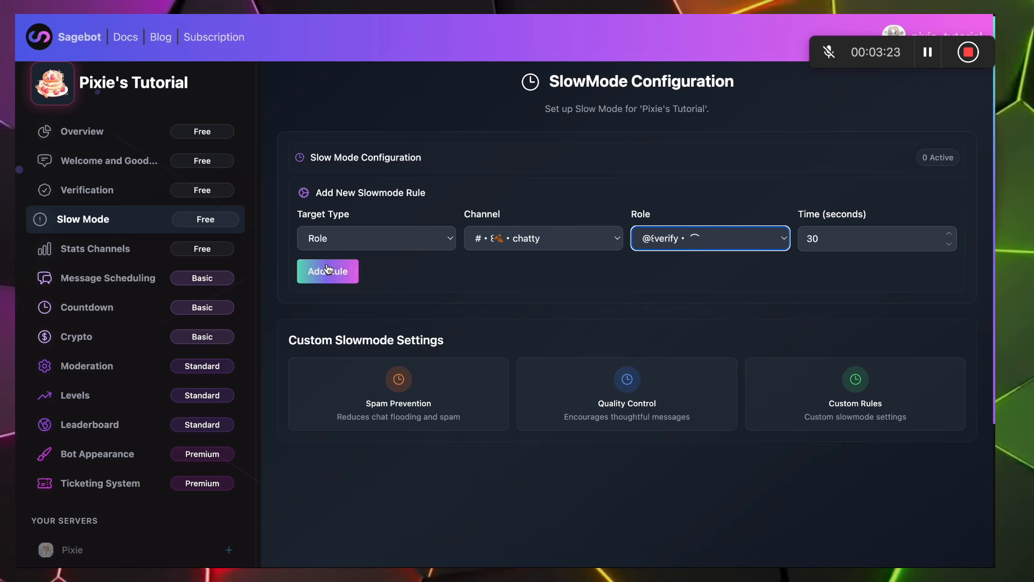
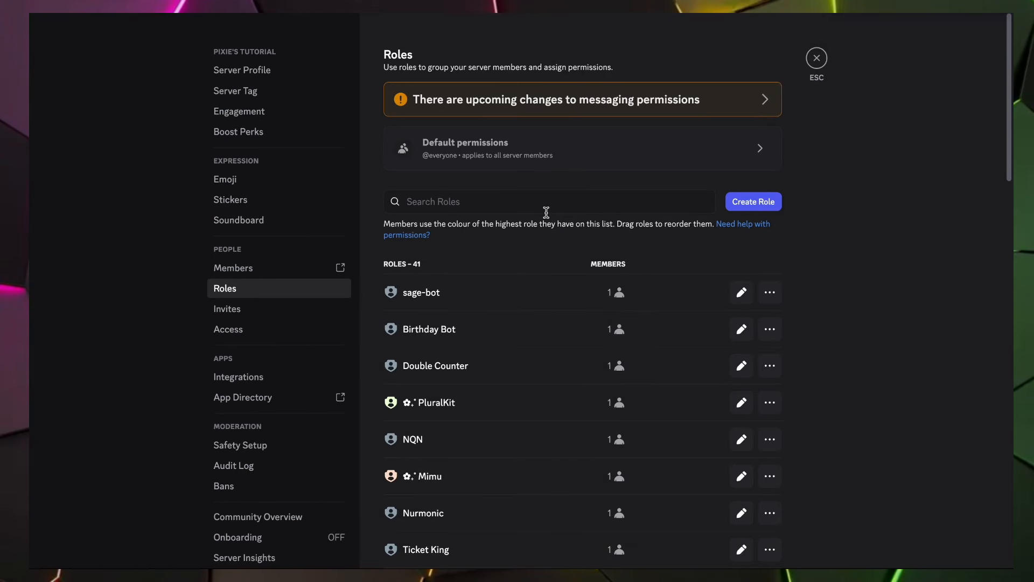
Search the Discord server's roles for "verif", inspect the verify role's settings and return to the roles list
click(546, 211)
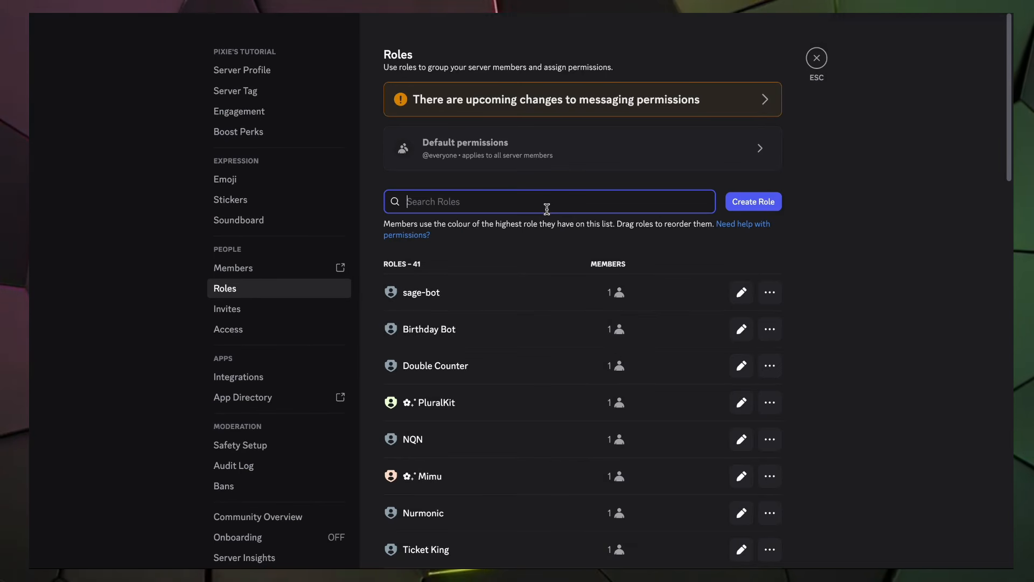
text(verif)
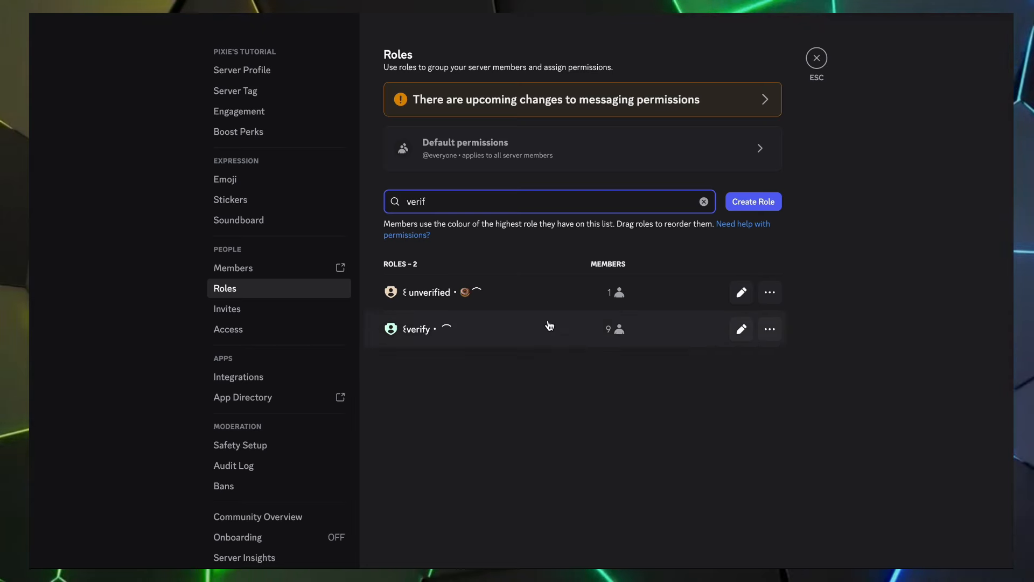
click(536, 342)
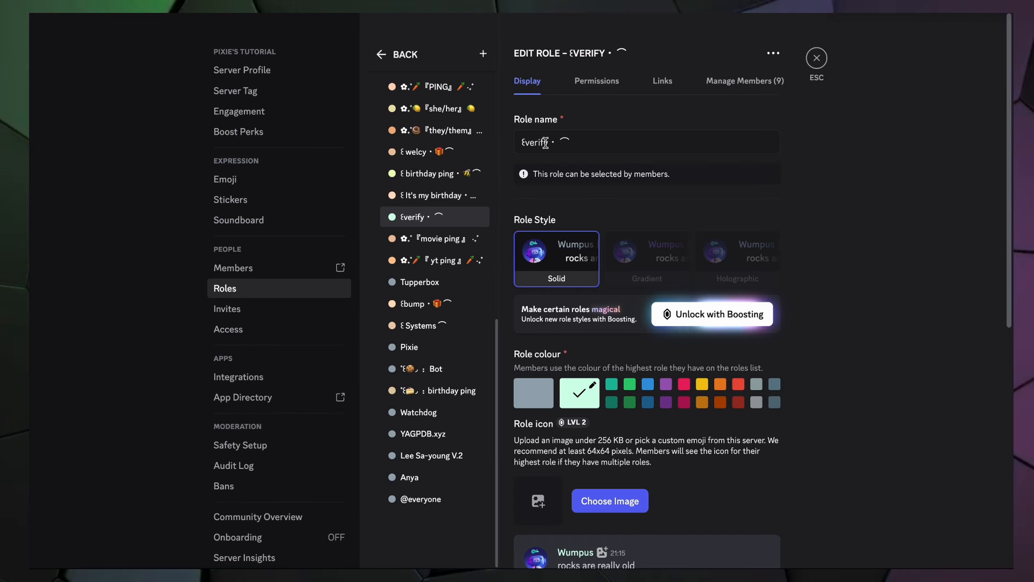
click(389, 58)
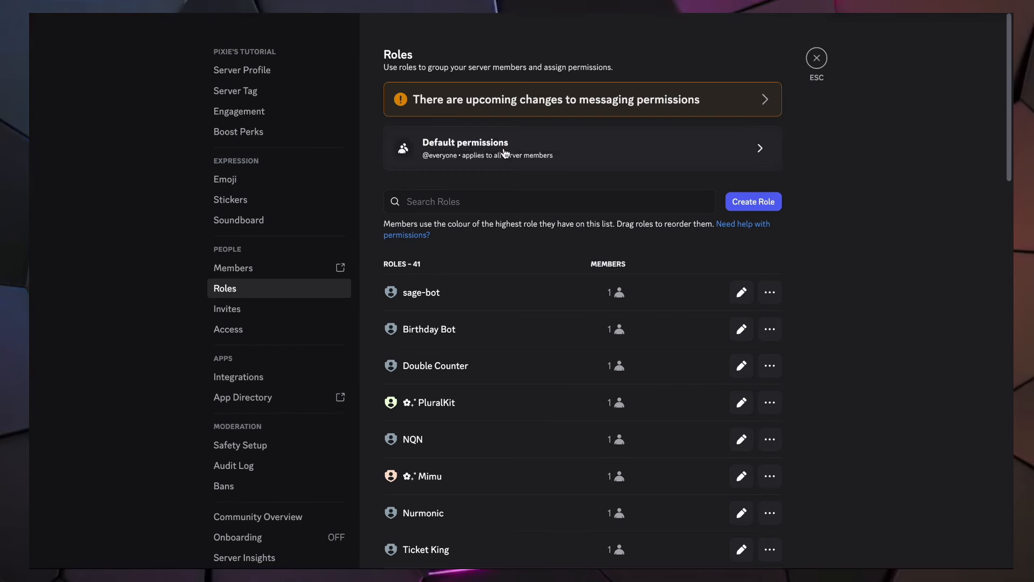
Search the Discord server's roles for "unver" and open the unverified role
text(unver)
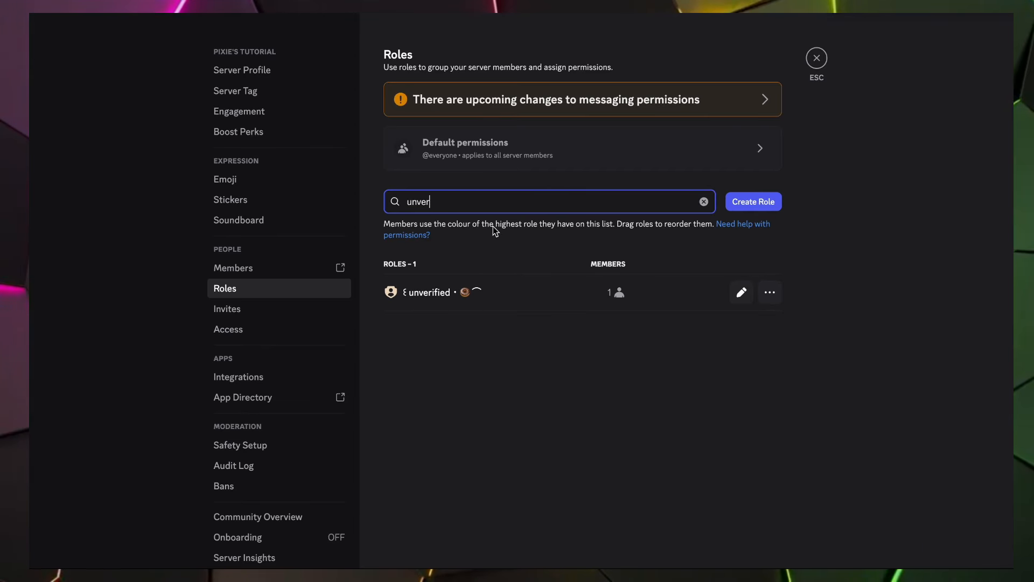
click(508, 303)
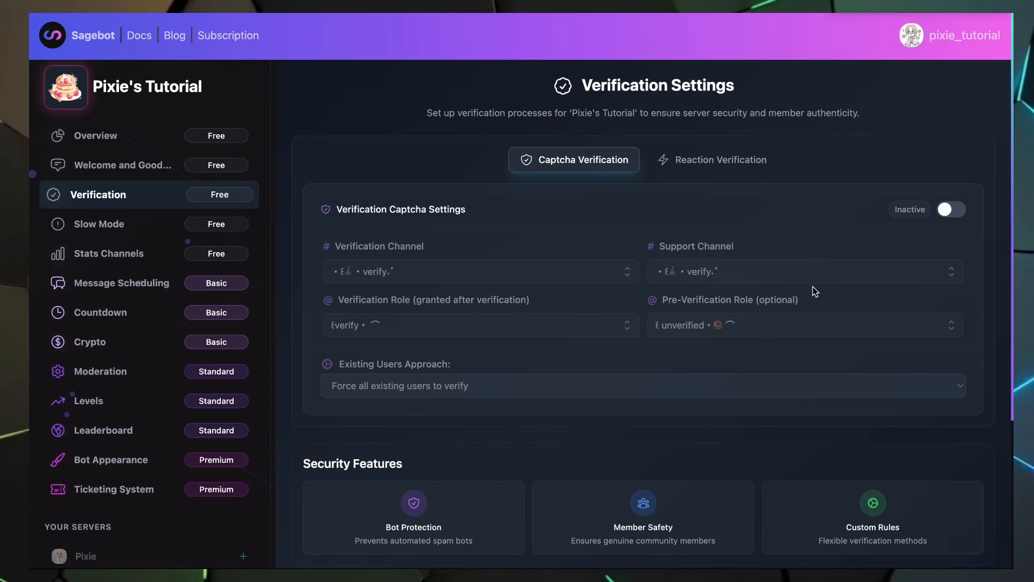
Enable captcha verification with the verify channel as both the verification channel and the support channel
click(963, 211)
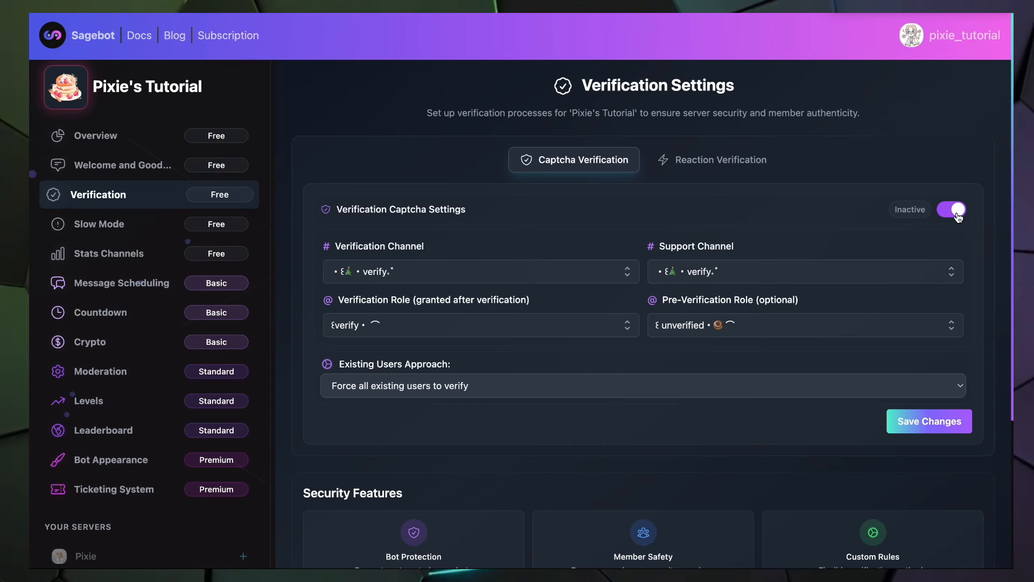
click(608, 275)
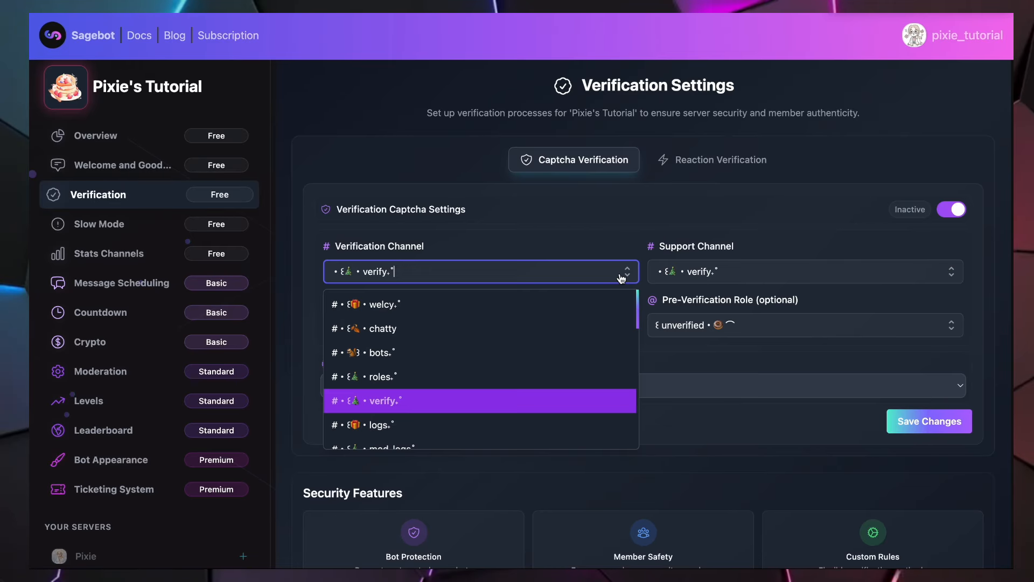
click(526, 400)
click(924, 273)
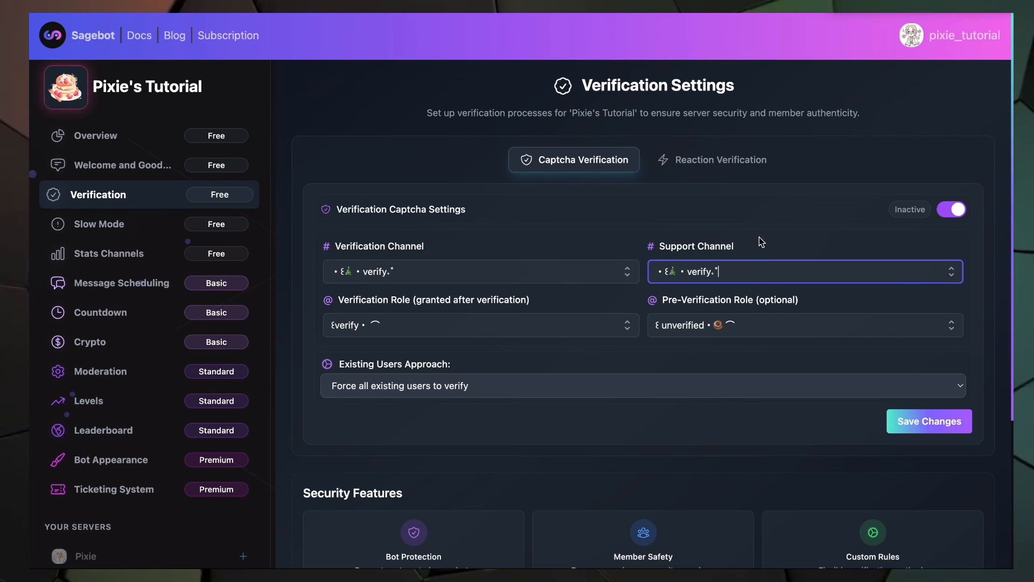
click(948, 272)
click(997, 291)
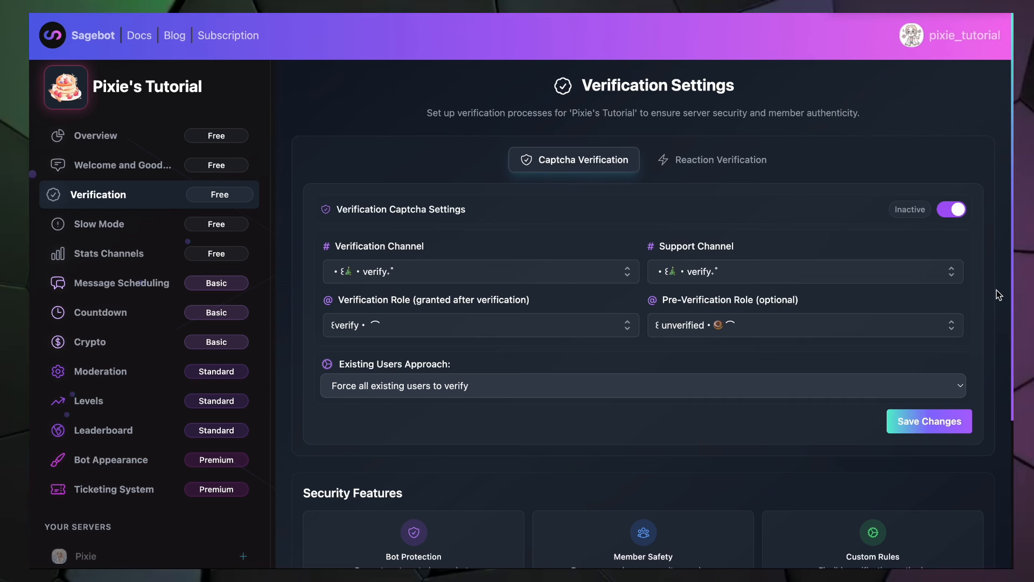
Set verify as the verification role and unverified as the pre-verification role, auto-verify existing users, and save the captcha settings
click(617, 326)
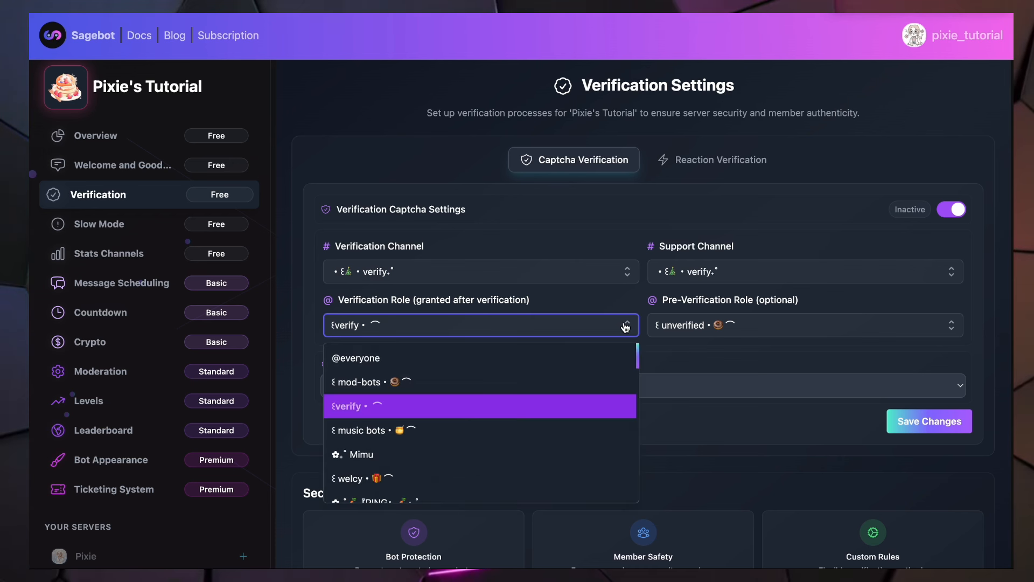
click(528, 402)
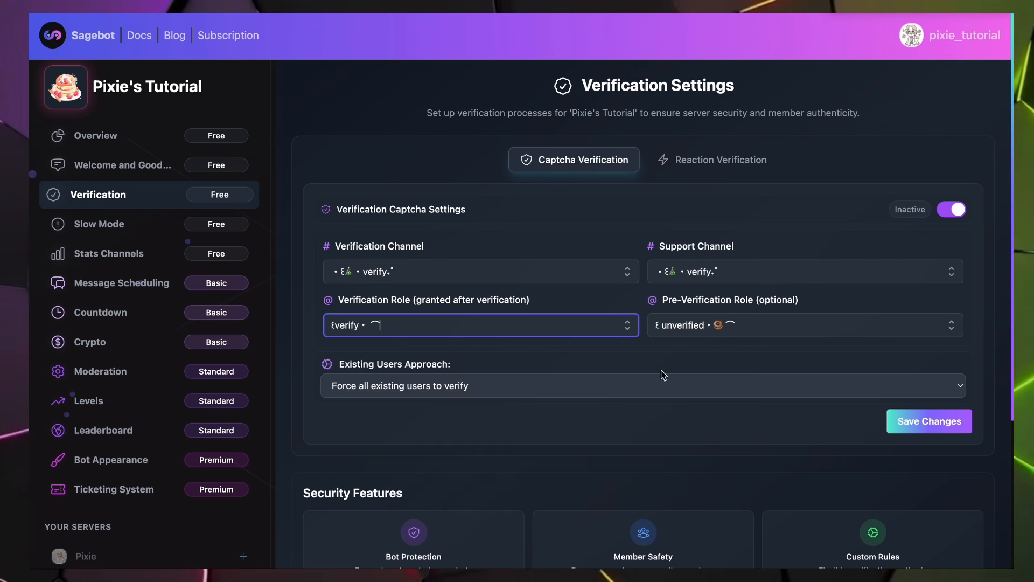
click(946, 330)
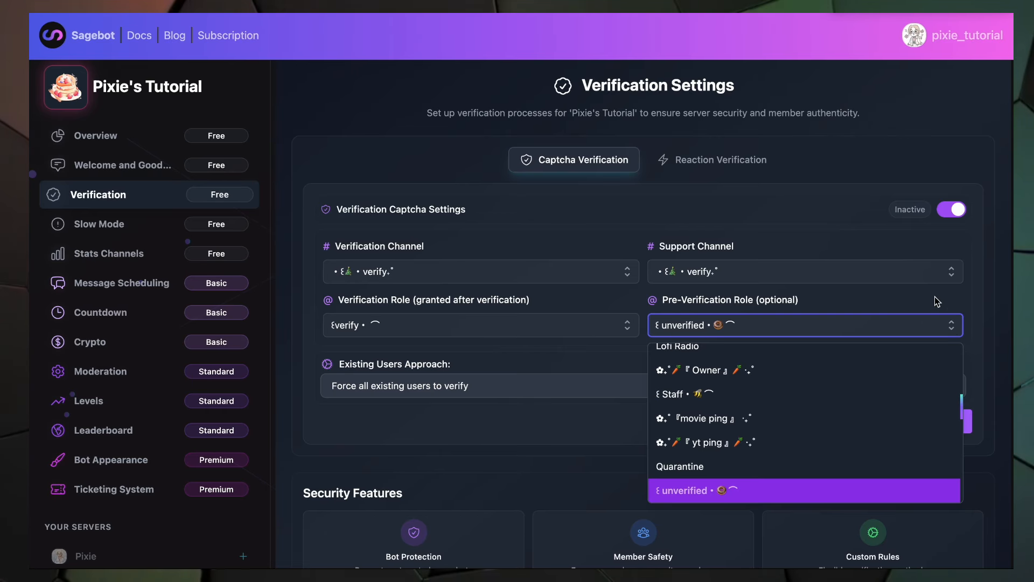
click(964, 300)
scroll(769, 392, down, 2)
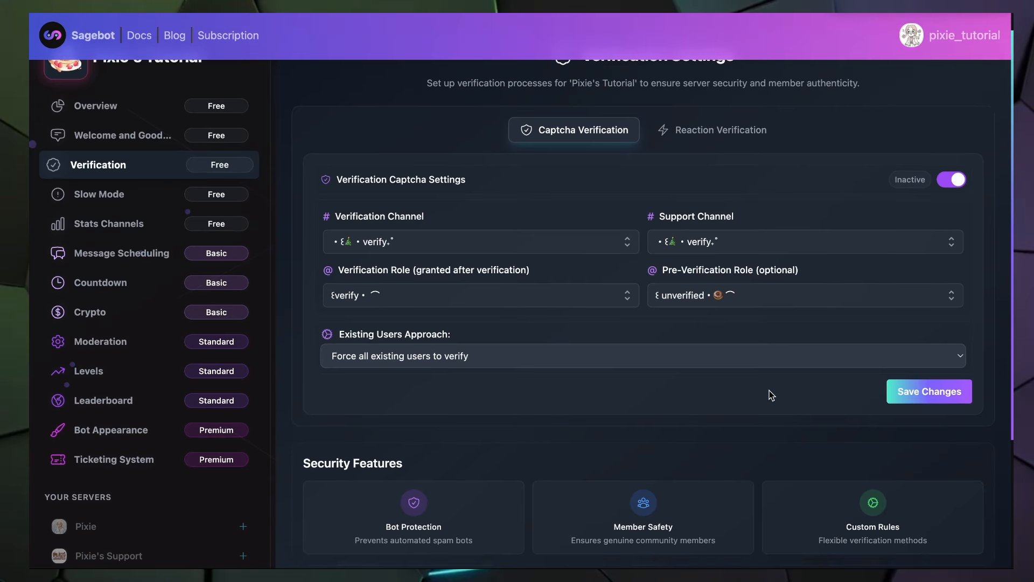
click(808, 345)
click(807, 325)
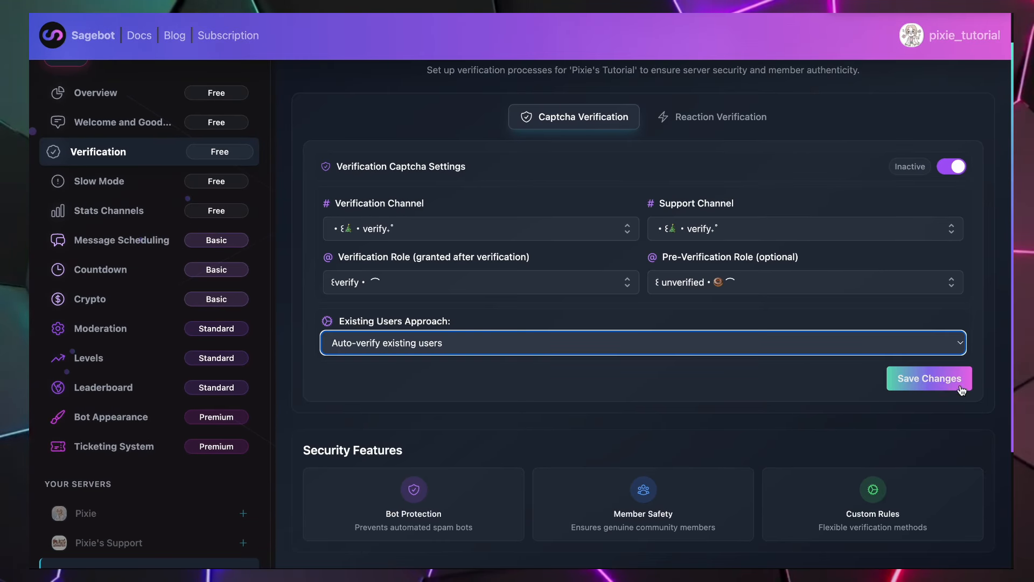
click(937, 380)
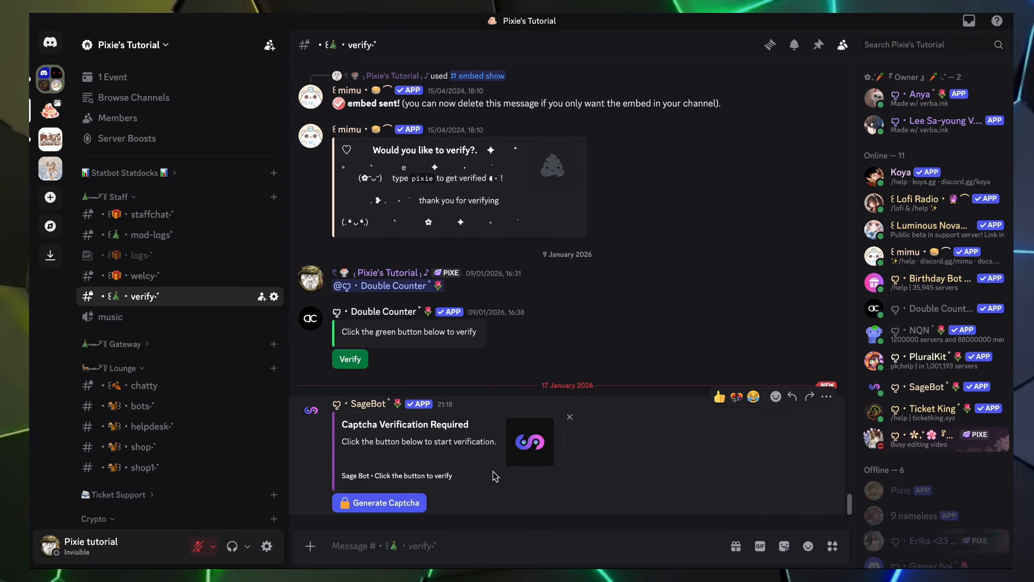
Test the captcha verification in Discord by generating a captcha, submitting its verification code in the channel and dismissing the bot's reply
click(412, 504)
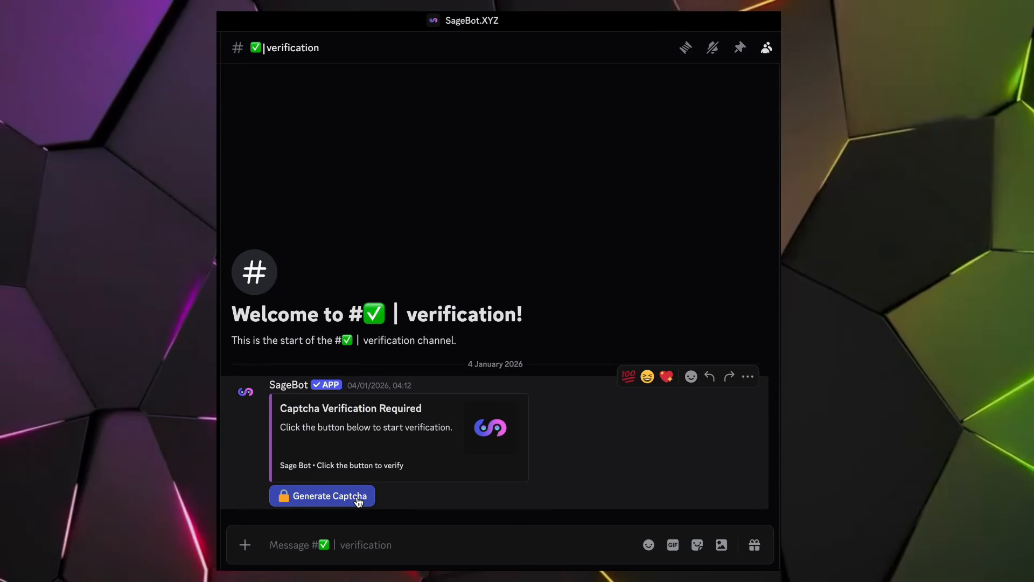
click(357, 500)
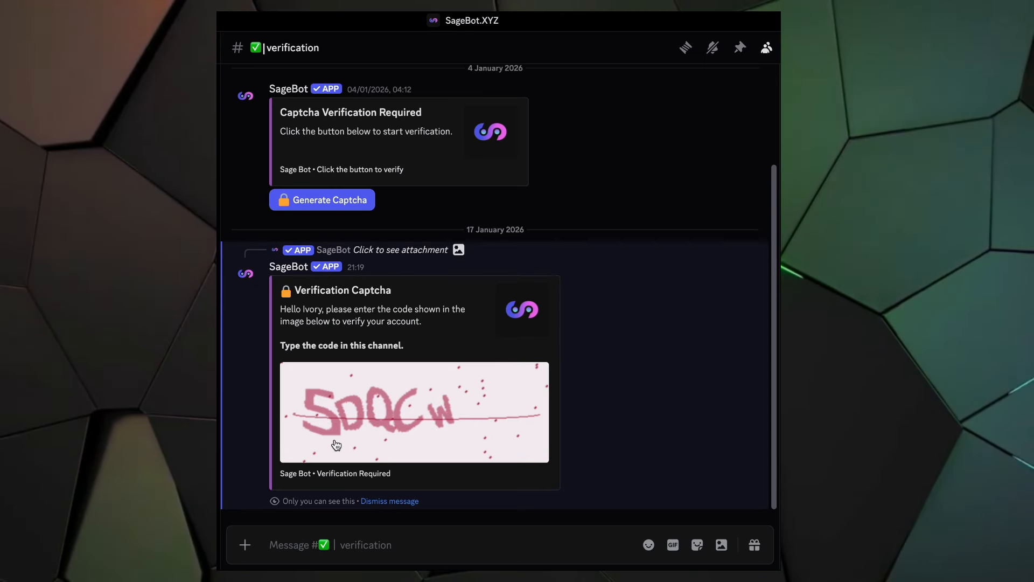
click(372, 529)
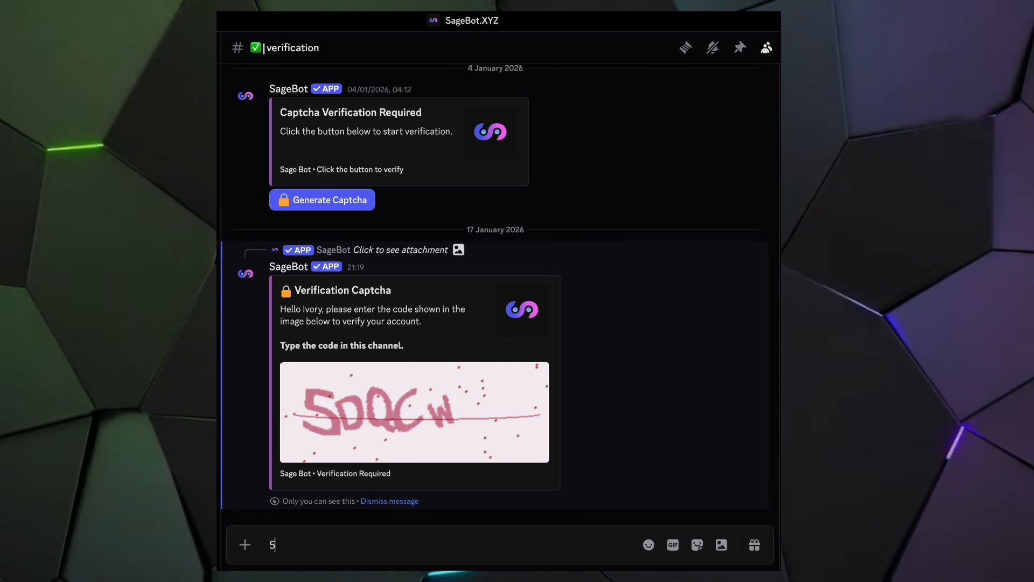
text(5D)
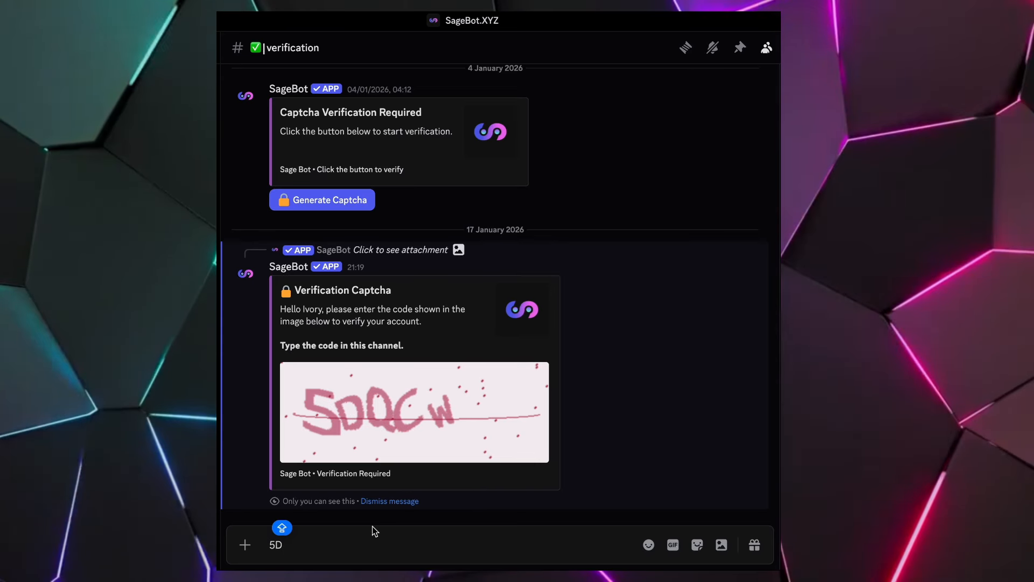
text(QC)
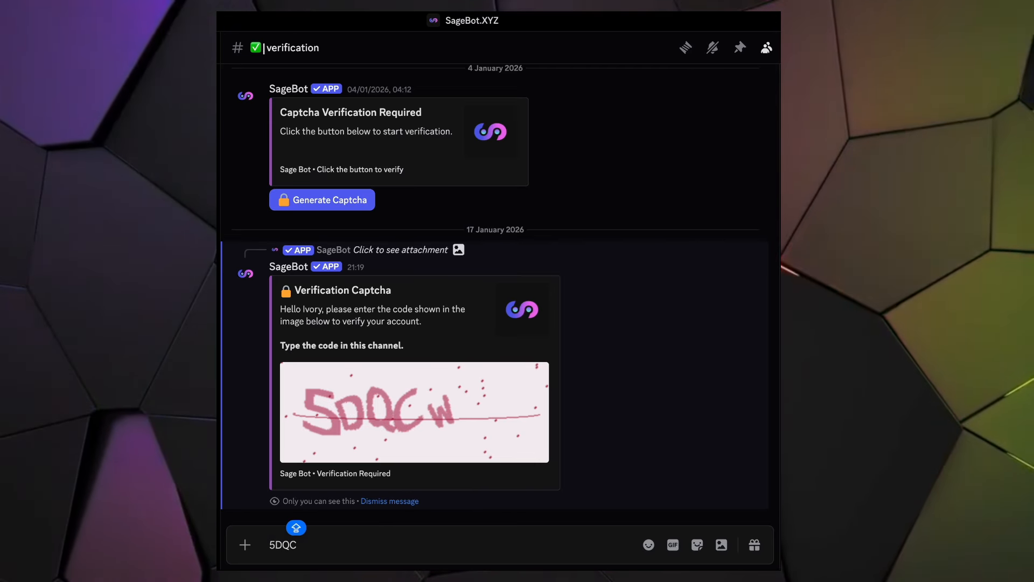
text(W)
key(Return)
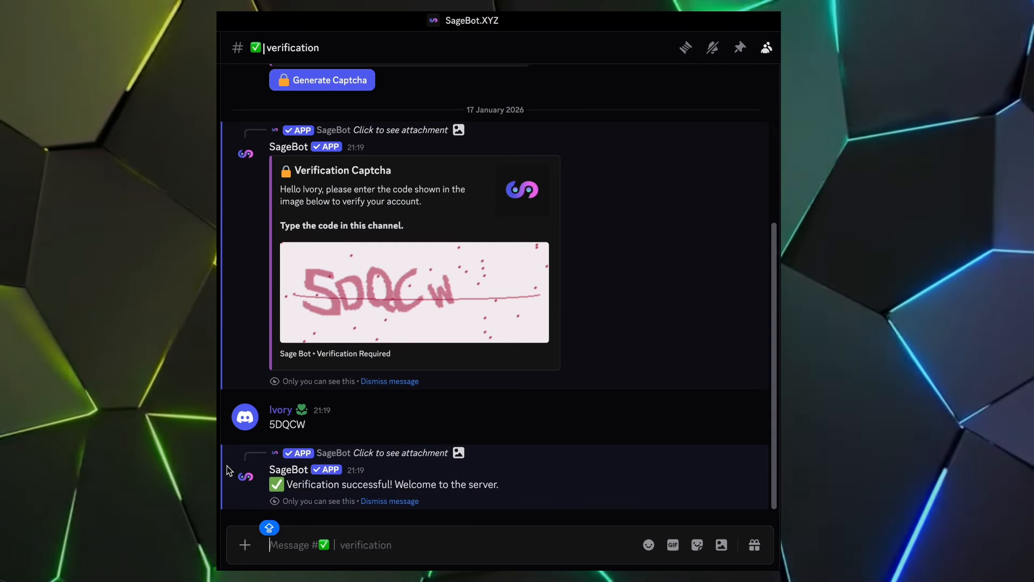
click(396, 501)
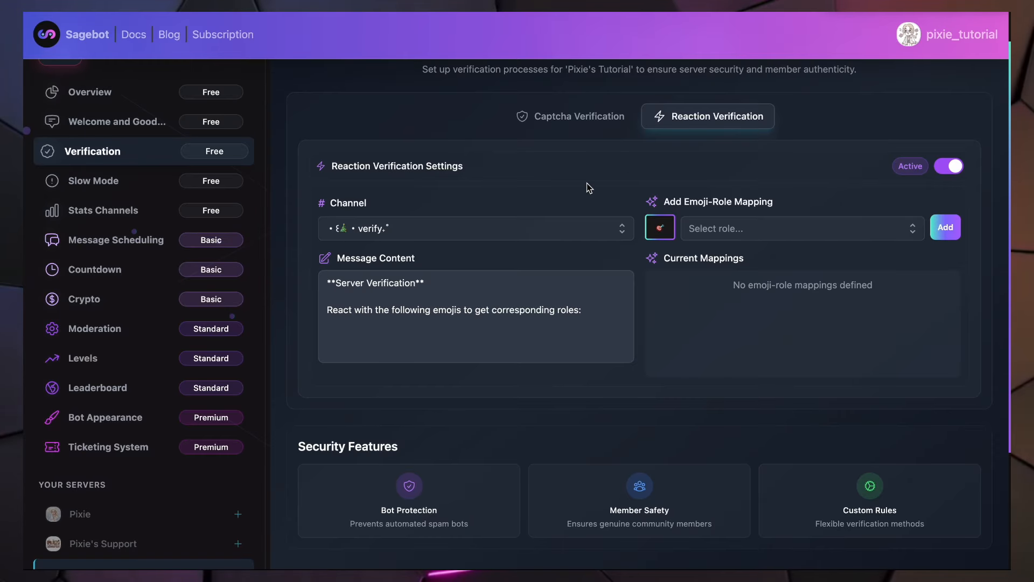
Set the reaction verification channel to verify and replace the message content with the decorated "Would you like to verify?" text
click(624, 230)
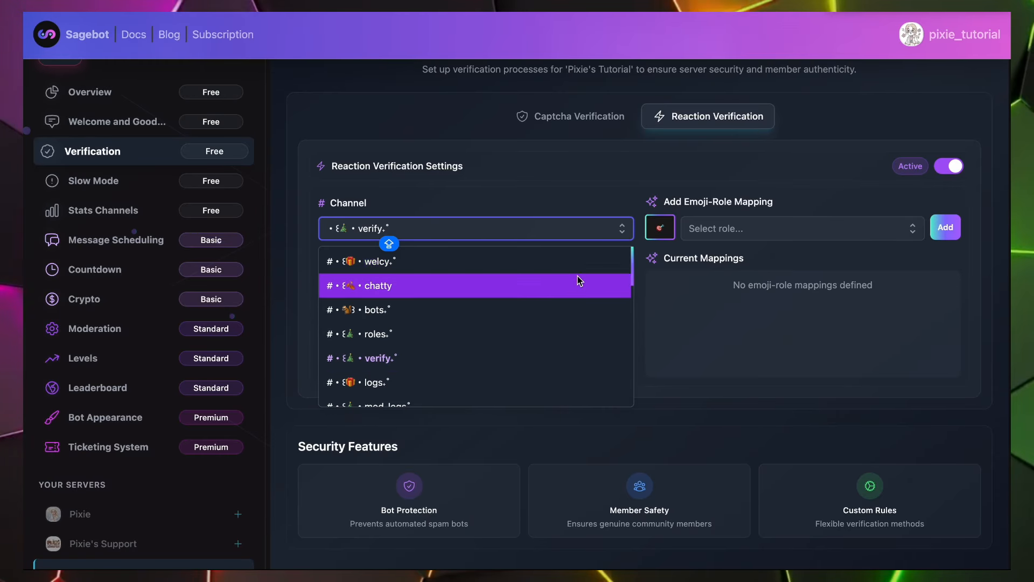
click(557, 353)
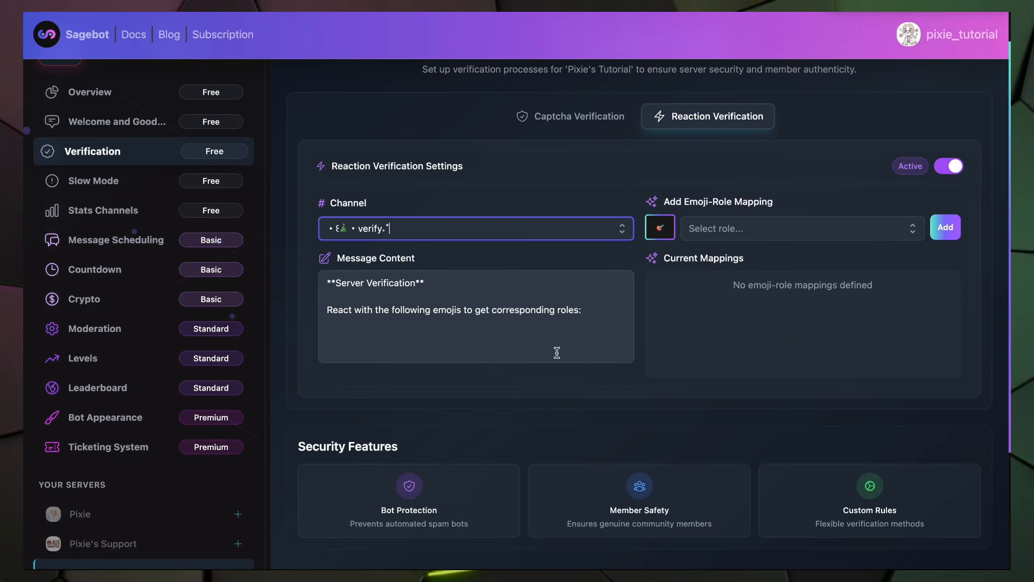
click(491, 296)
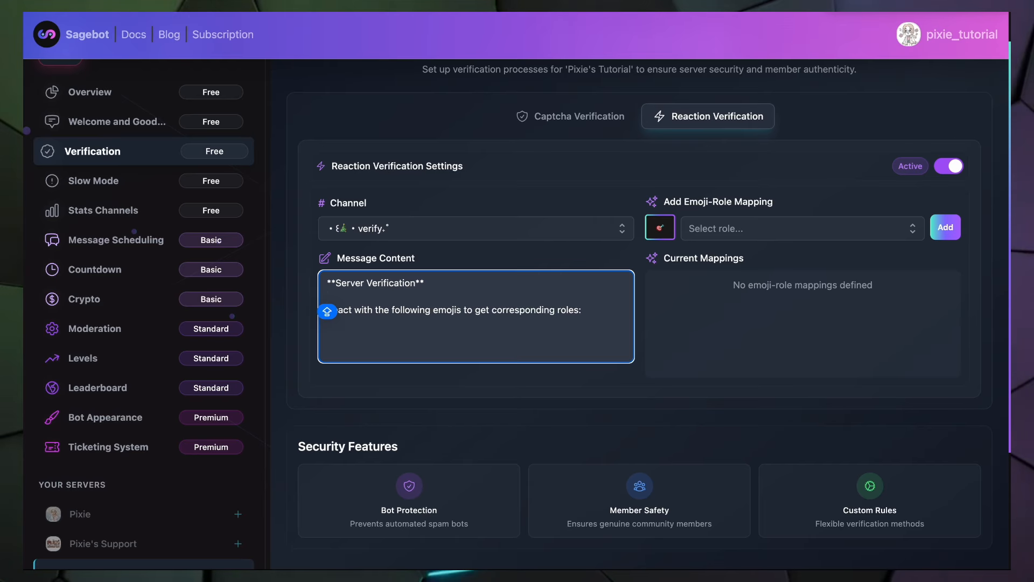
drag(583, 316, 321, 275)
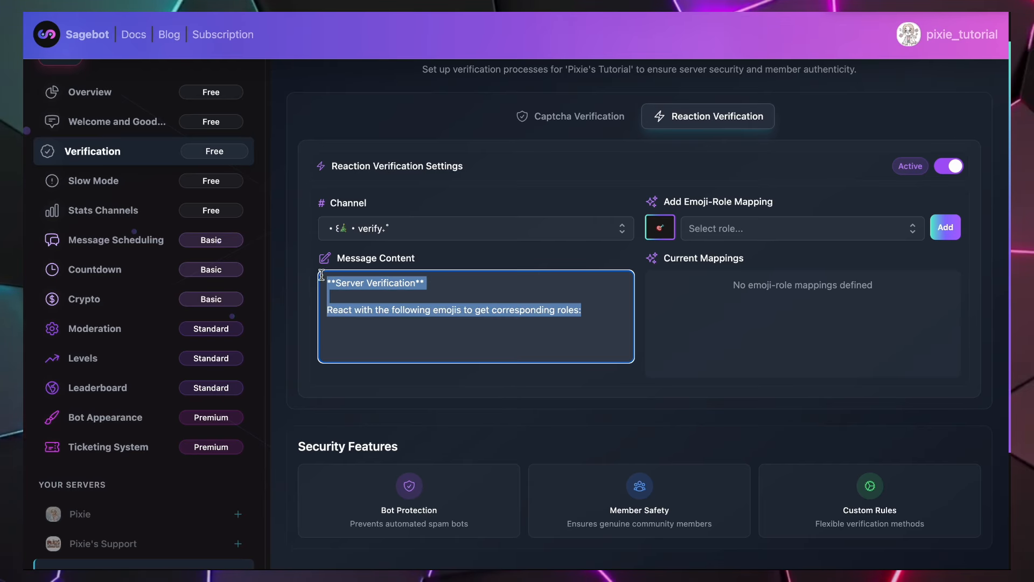
key(ctrl+v)
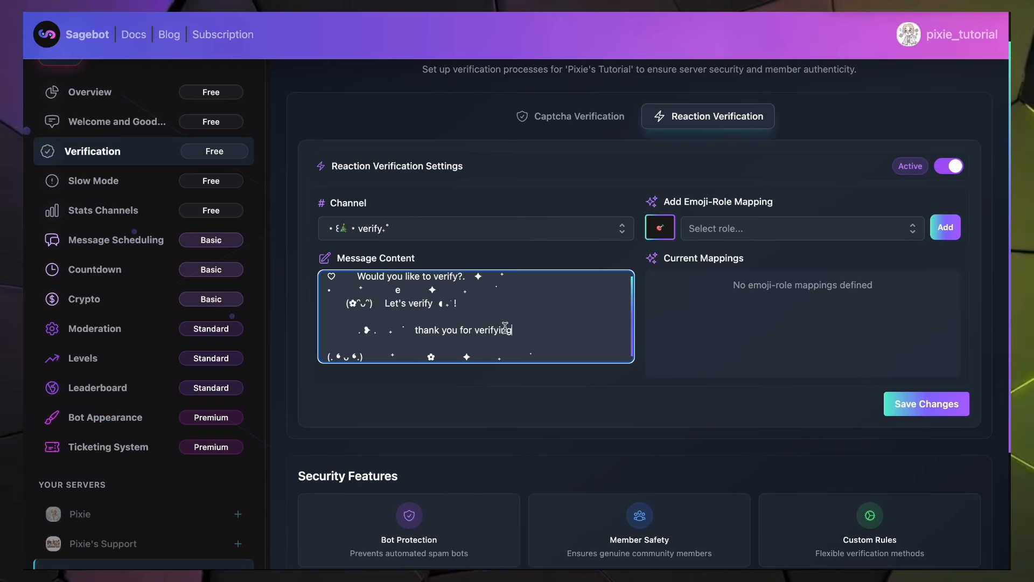
scroll(506, 326, up, 1)
drag(359, 284, 465, 283)
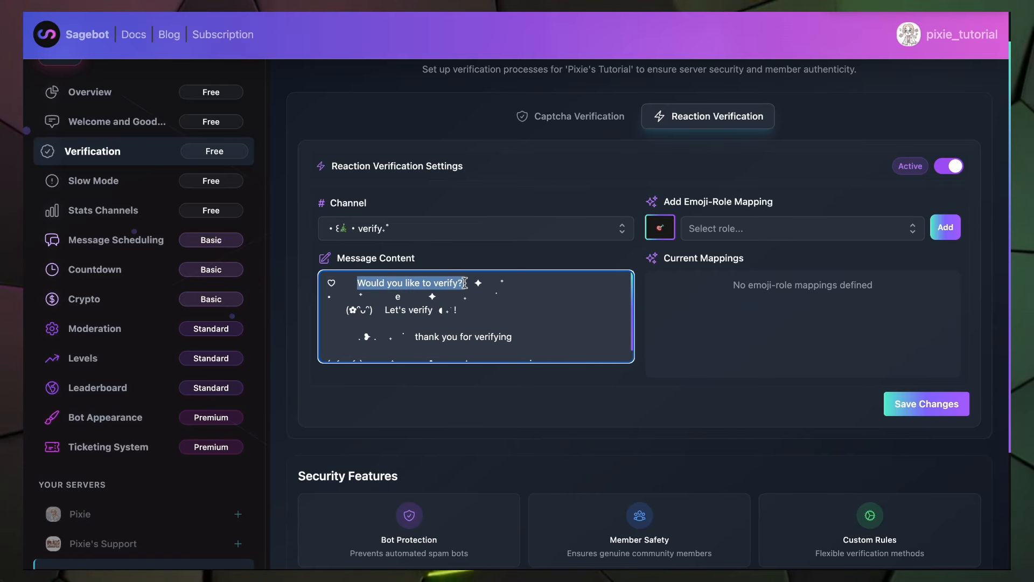
scroll(525, 327, down, 2)
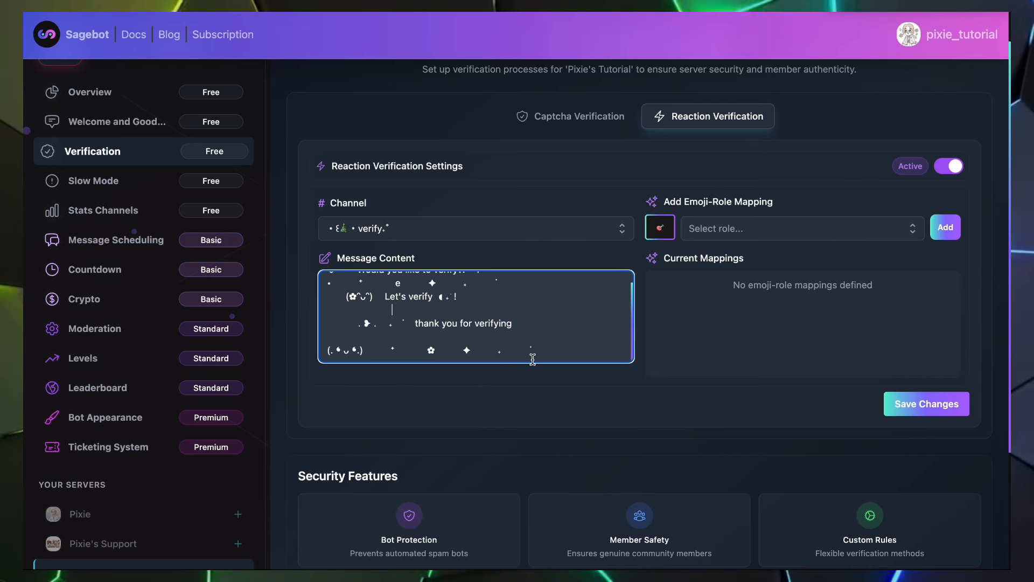
click(717, 331)
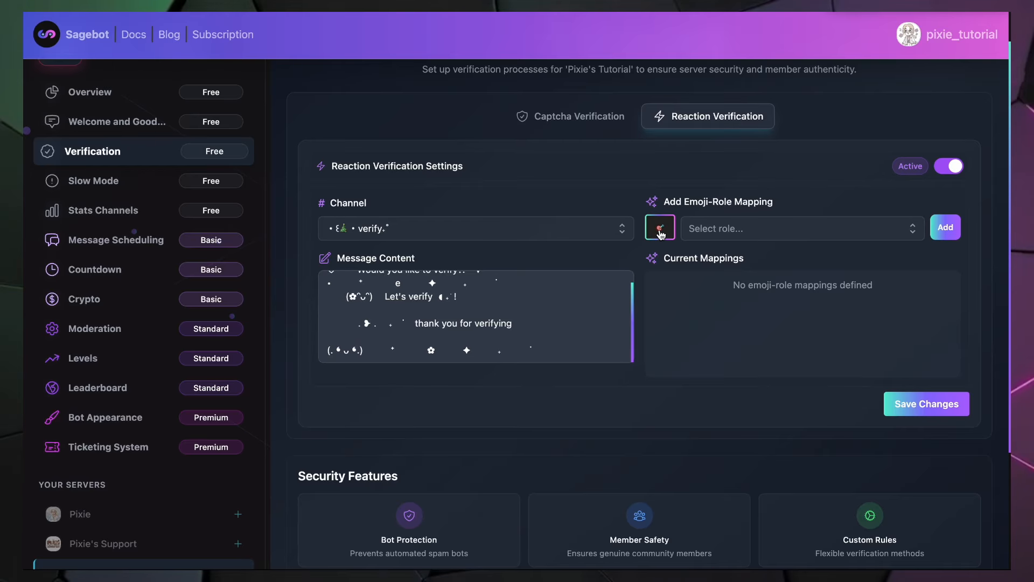
Pair the red heart emoji with the verify role and save the reaction verification settings
click(791, 231)
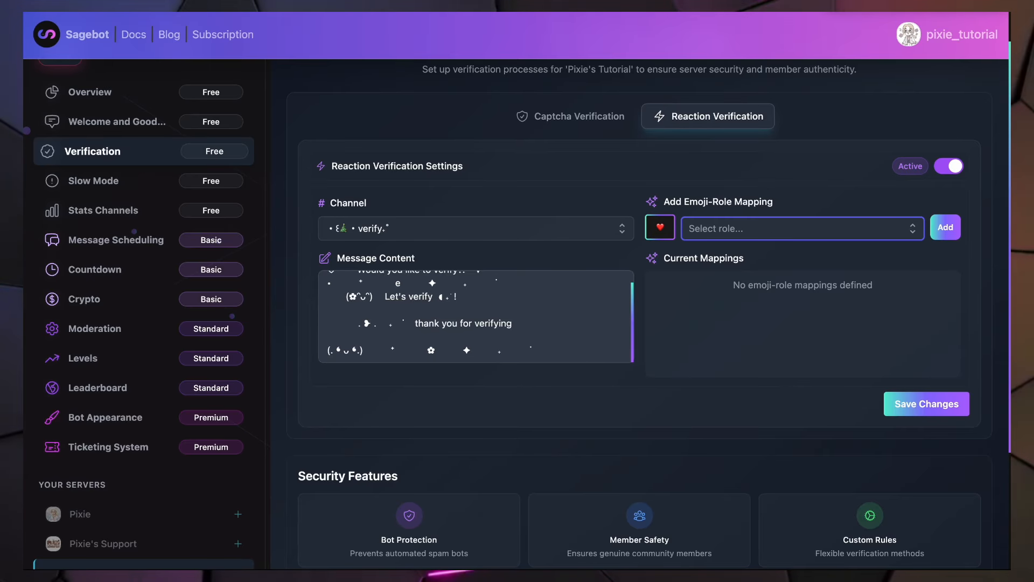
text(veri)
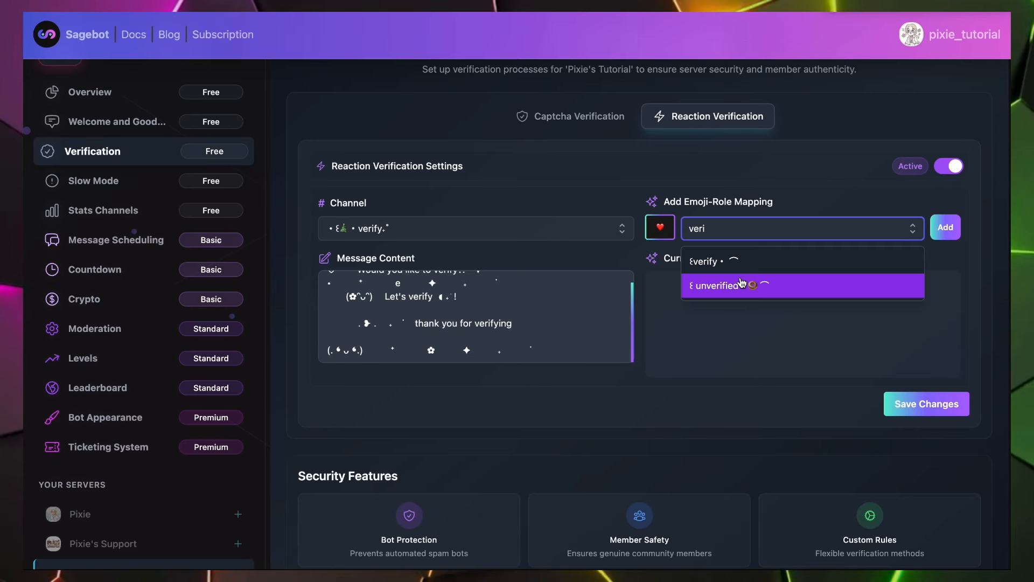
click(740, 264)
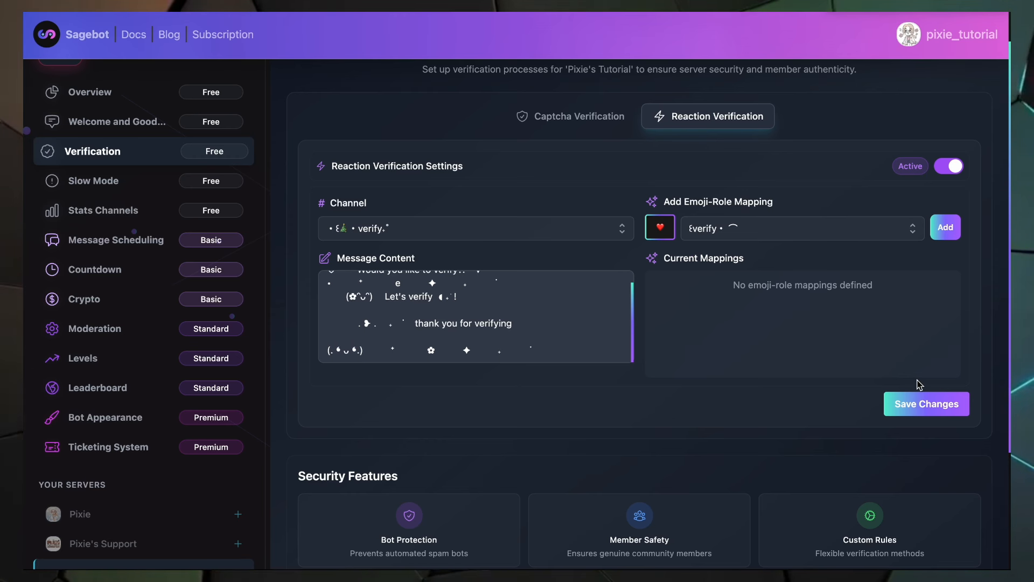
click(930, 405)
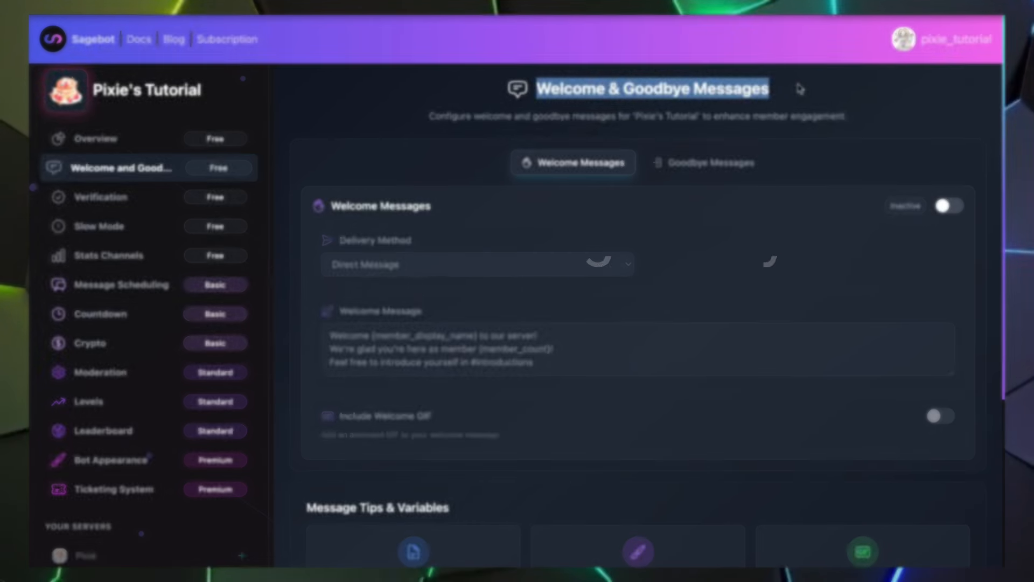
Enable welcome messages with Direct Message as the delivery method and view SageBot's example welcome message in Discord
click(953, 206)
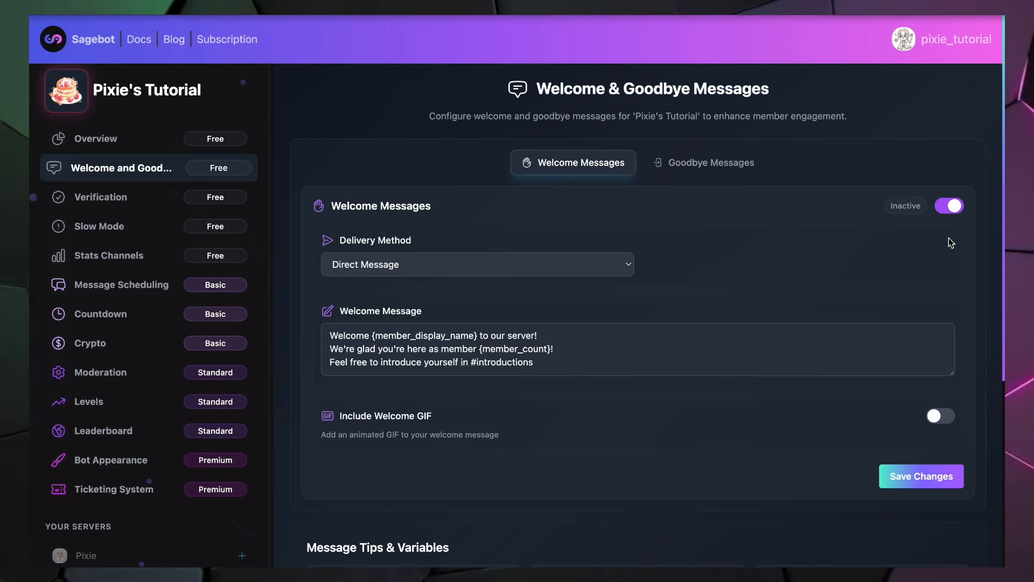
click(619, 268)
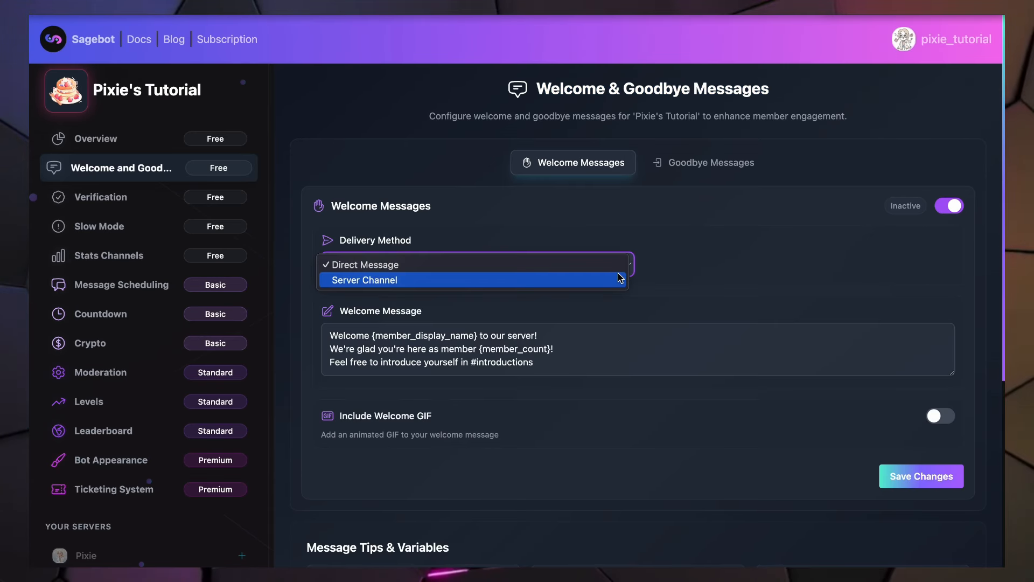
click(552, 264)
click(553, 266)
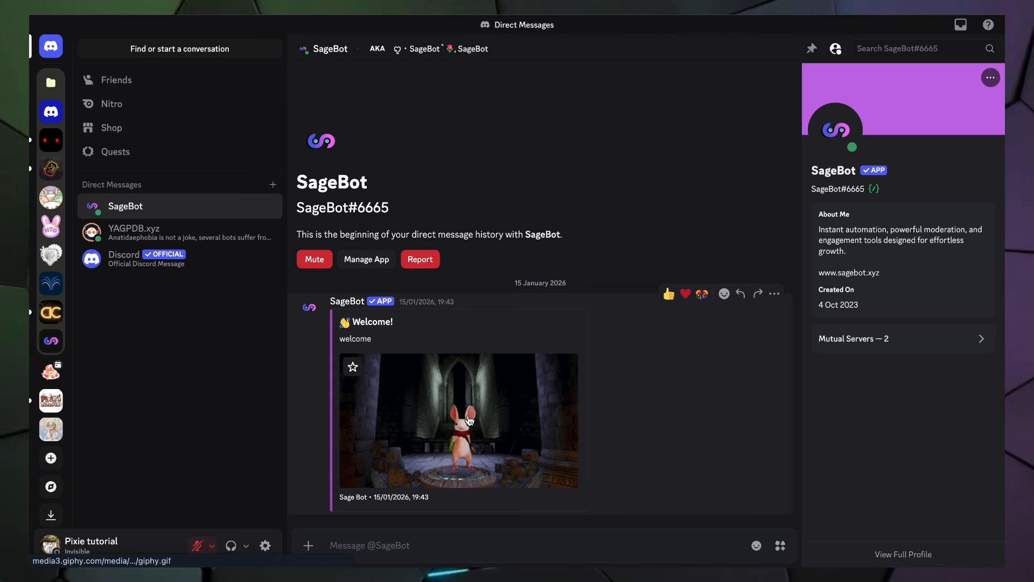
drag(401, 324, 352, 322)
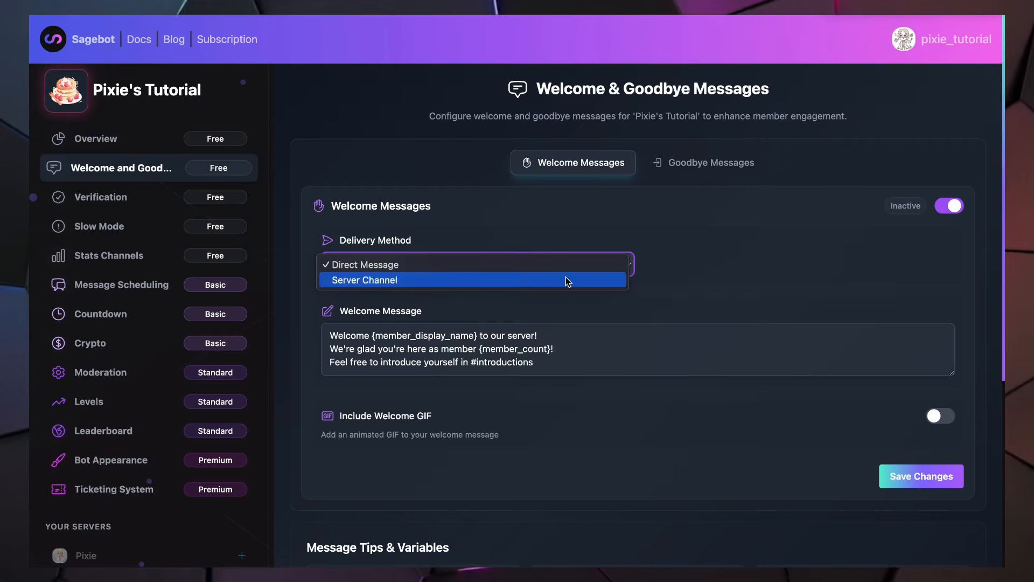
Set the welcome message delivery method to Server Channel and choose the welcy channel
click(568, 280)
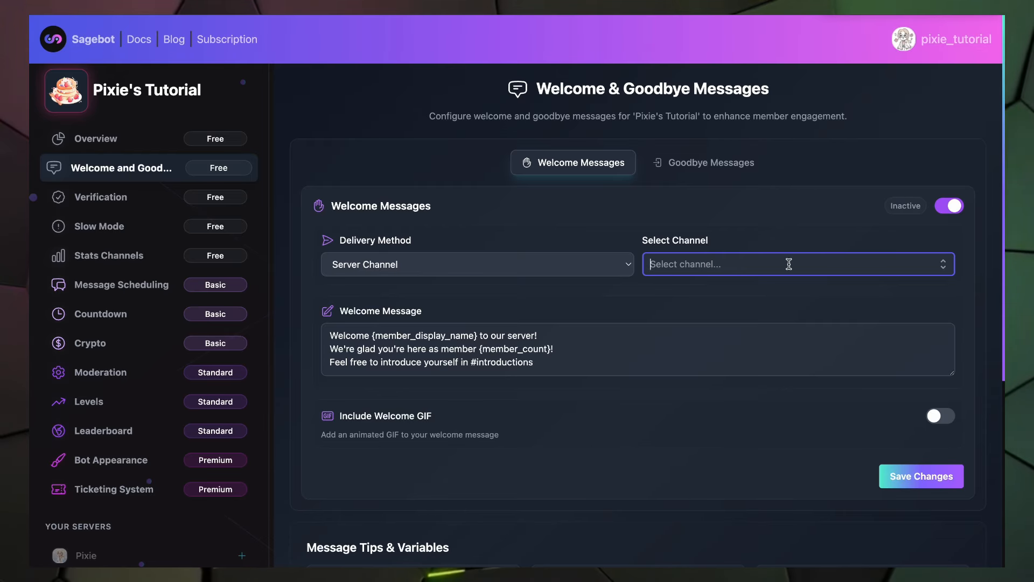
text(we)
click(716, 297)
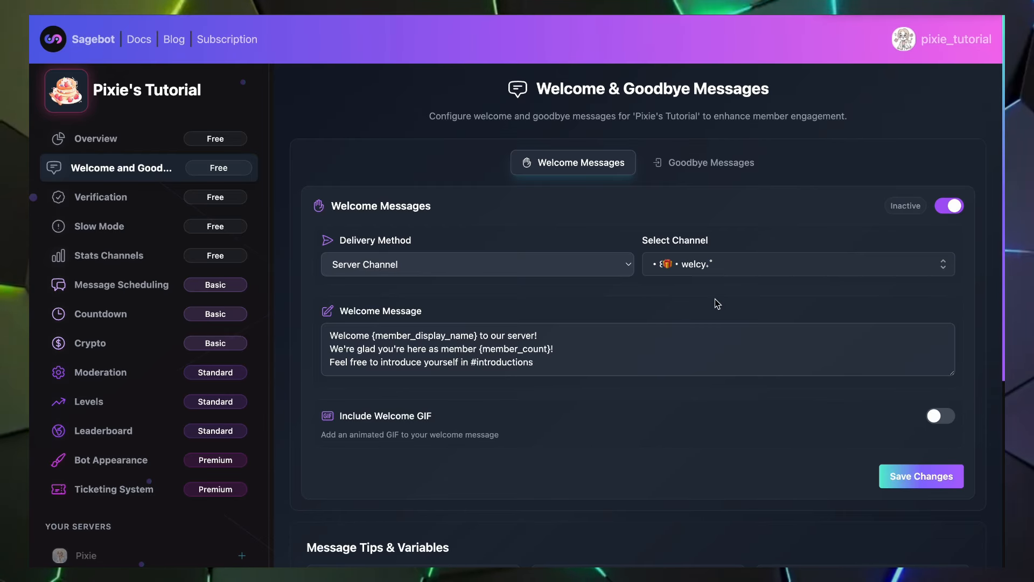
Replace the welcome message with the decorated "Hello", "Welcome {member_display_name}", "Enjoy your stay" text and save it with the welcome GIF included
drag(562, 370, 453, 357)
drag(376, 335, 415, 334)
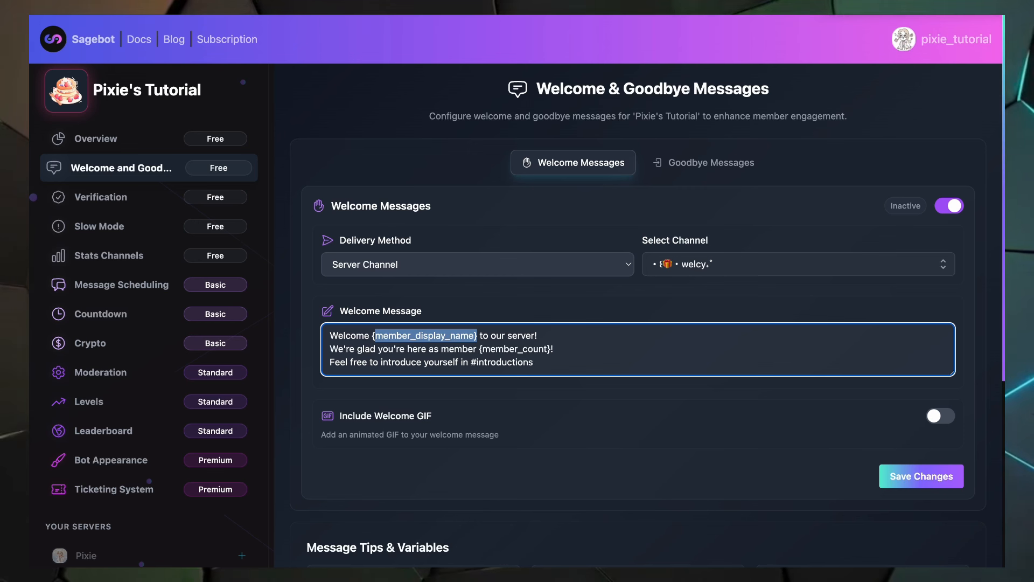
key(super+a)
key(super+v)
scroll(649, 349, down, 1)
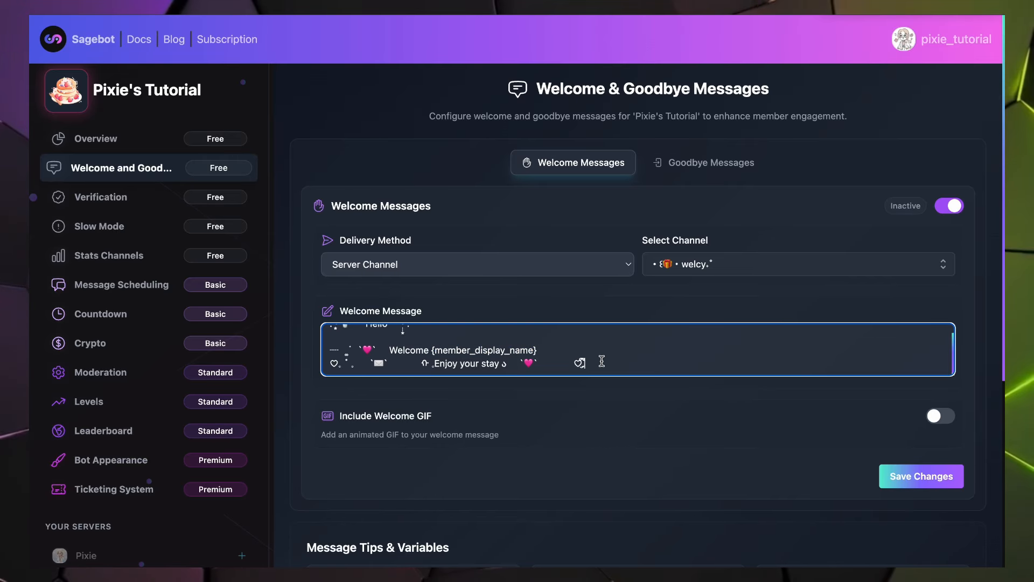
drag(601, 362, 361, 327)
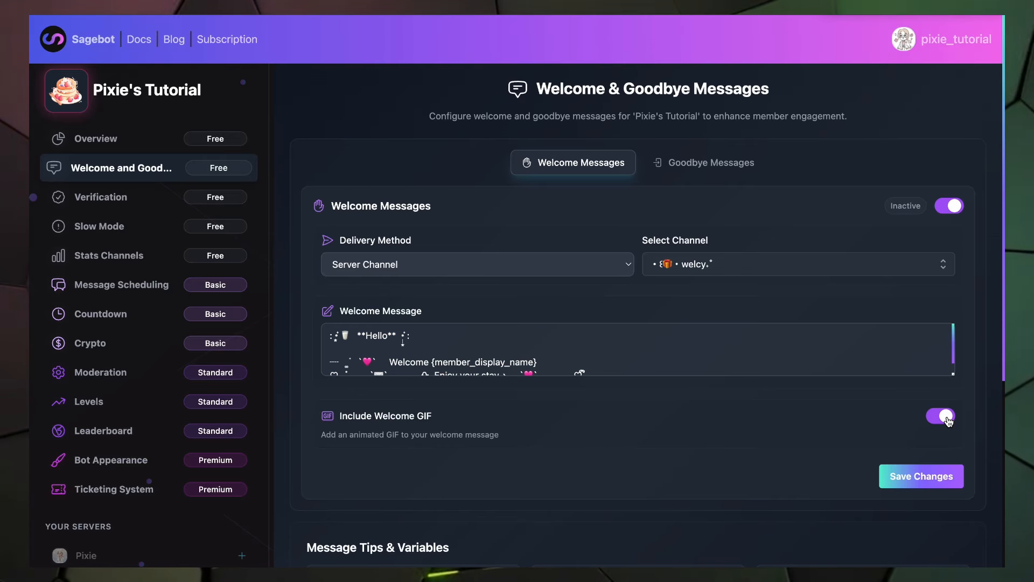
click(915, 474)
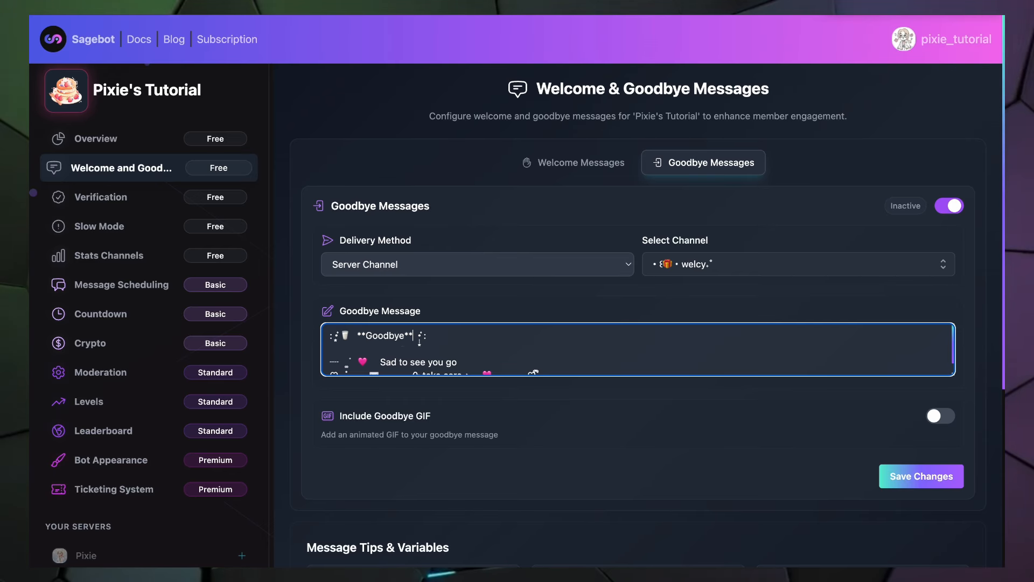
Examine the server Overview page with its new-member and members-left graphs
scroll(750, 398, down, 3)
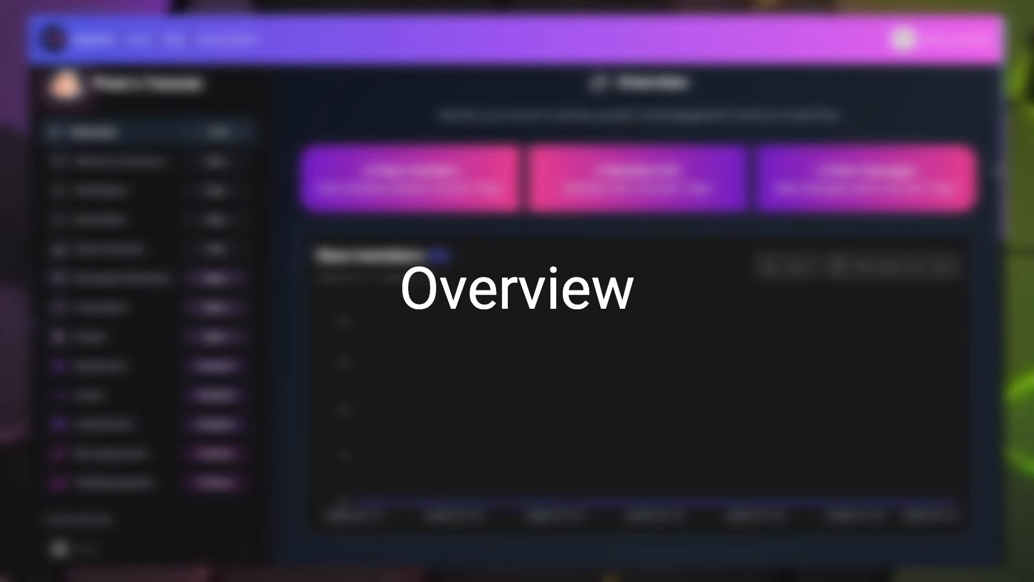
scroll(1003, 322, down, 6)
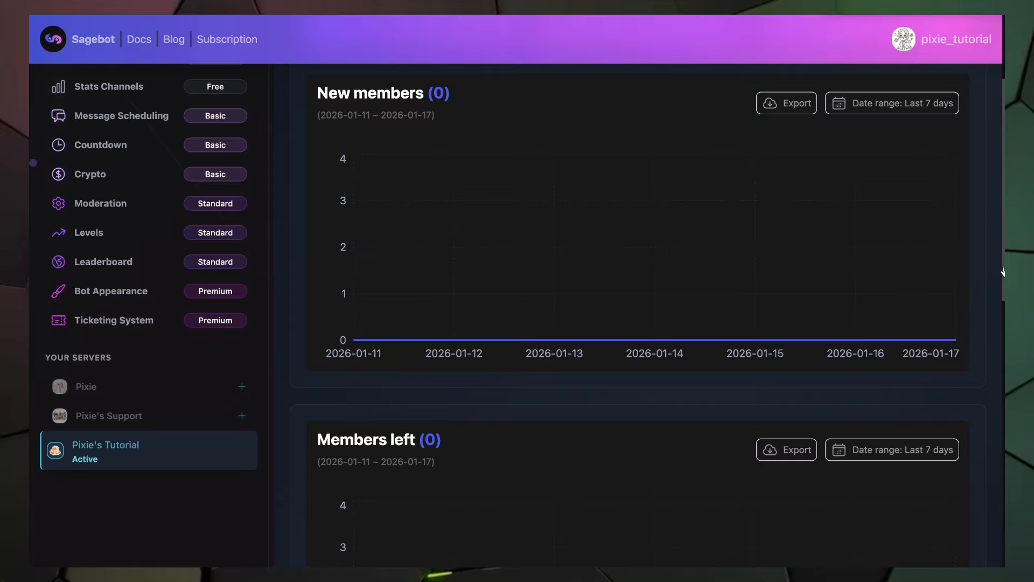
drag(1003, 322, 971, 150)
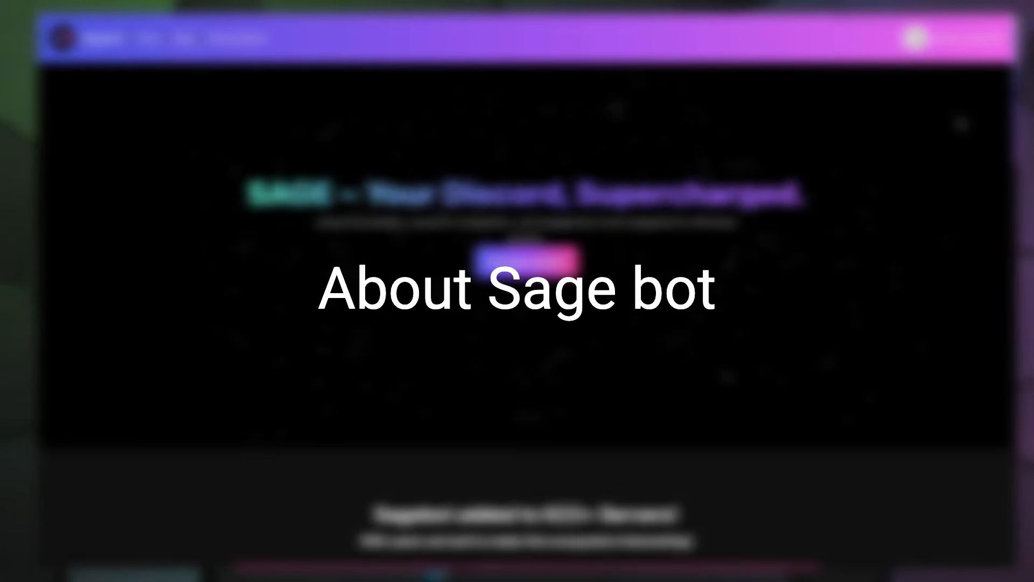
Read through the SageBot home page from the feature highlights and activity log to the frequently asked questions
scroll(961, 124, down, 2)
scroll(961, 124, down, 4)
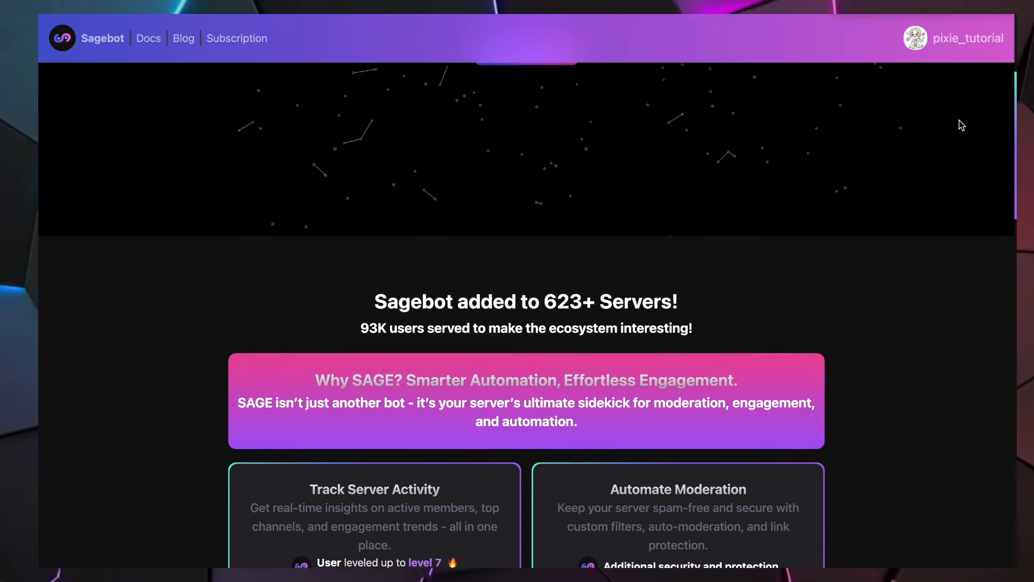
scroll(962, 125, down, 3)
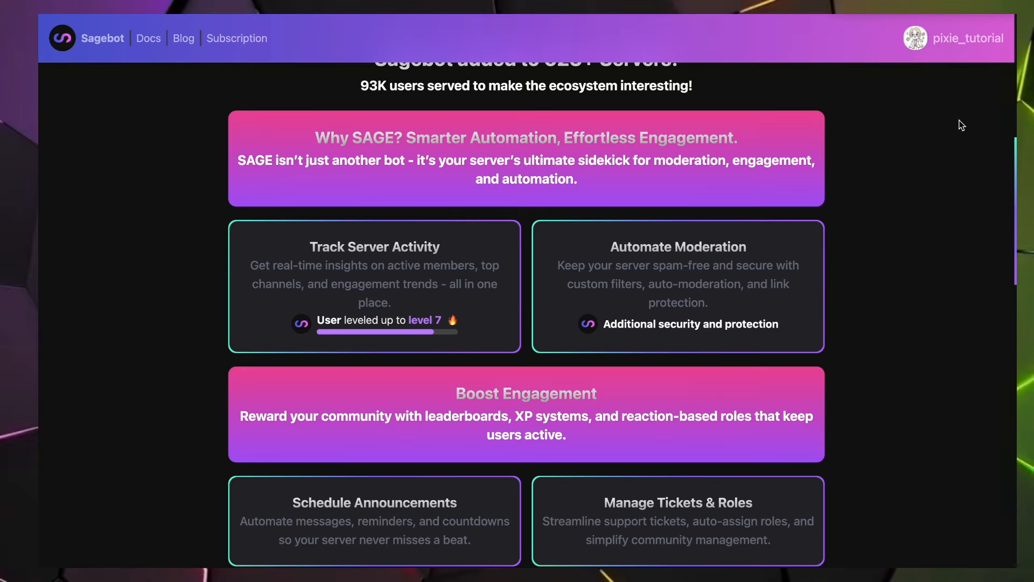
scroll(962, 125, down, 3)
scroll(962, 125, down, 1)
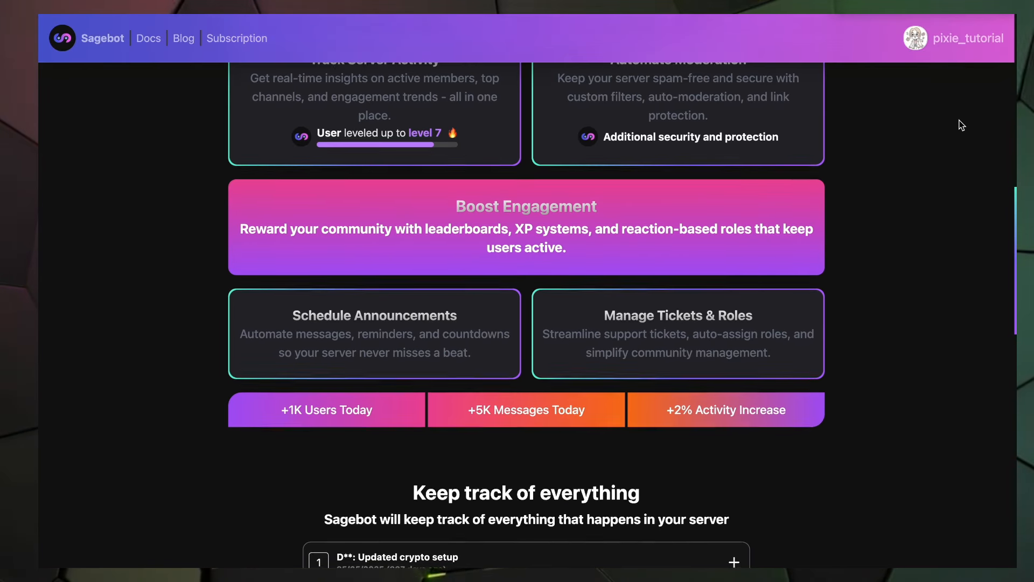
scroll(961, 125, down, 4)
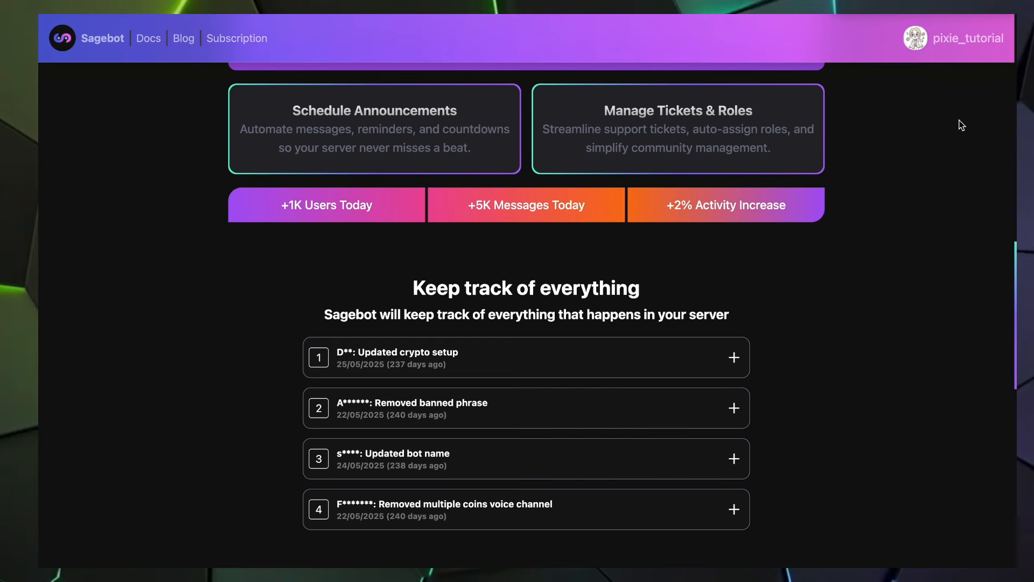
scroll(962, 125, down, 3)
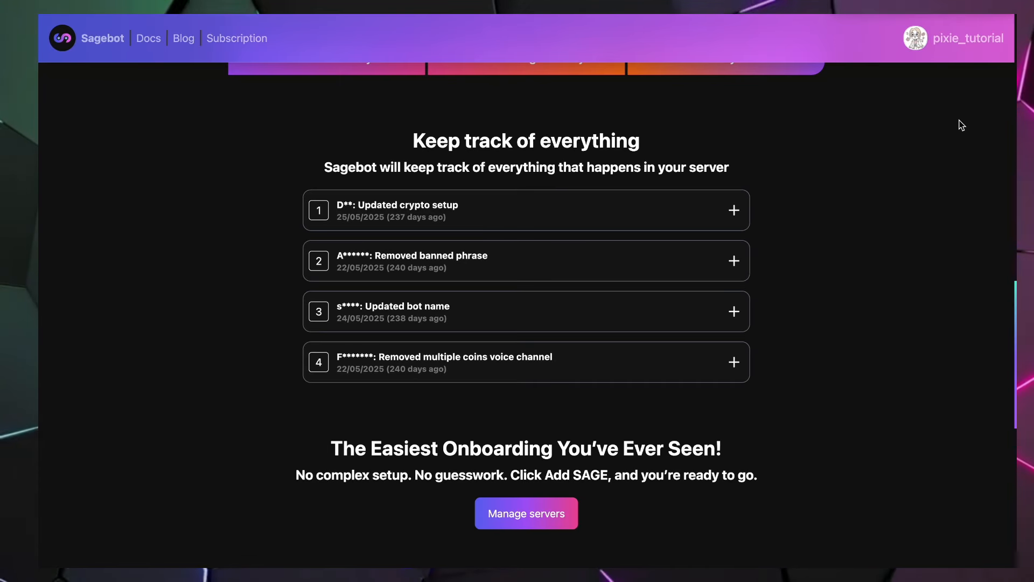
scroll(962, 125, down, 2)
scroll(962, 125, down, 3)
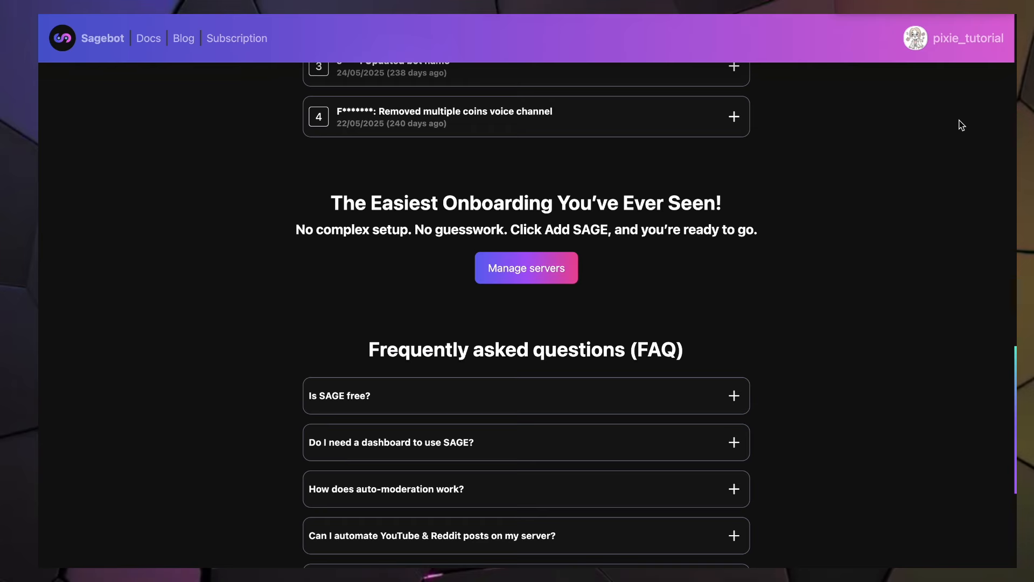
scroll(962, 125, down, 2)
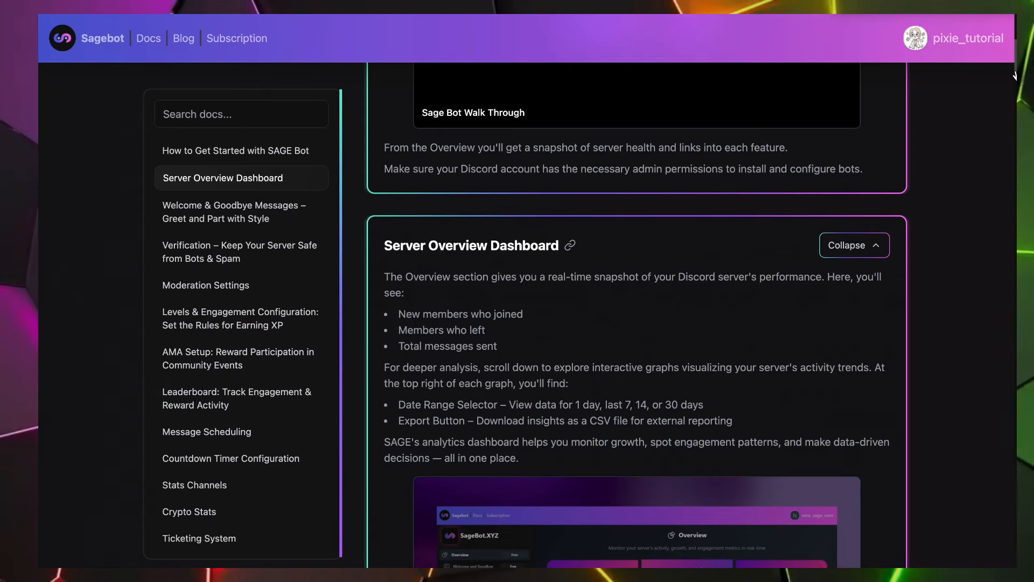
Read the SageBot docs on the Server Overview Dashboard, and open the support channel of the SageBot.XYZ server in Discord
scroll(1015, 98, down, 8)
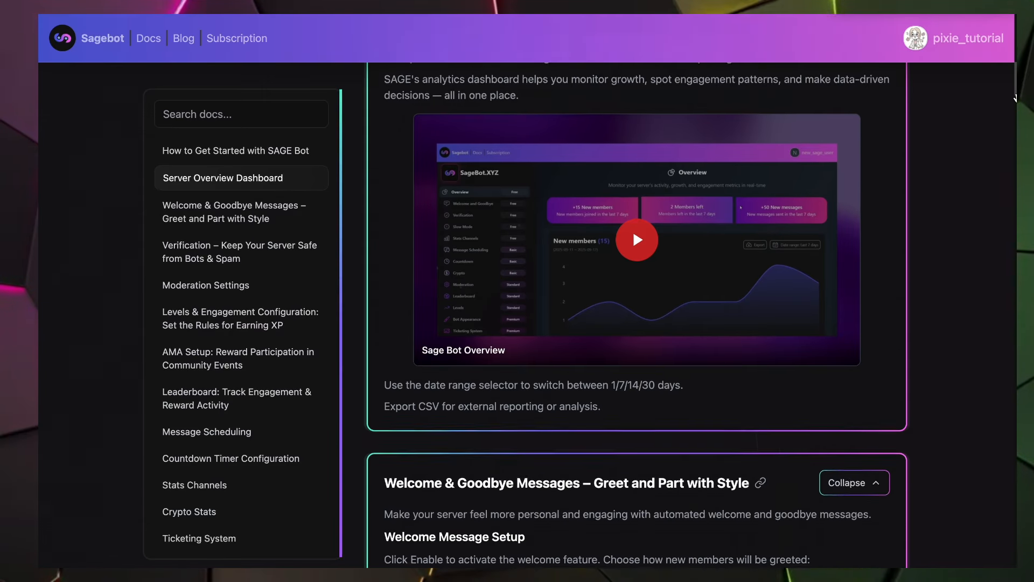
drag(1016, 98, 1015, 193)
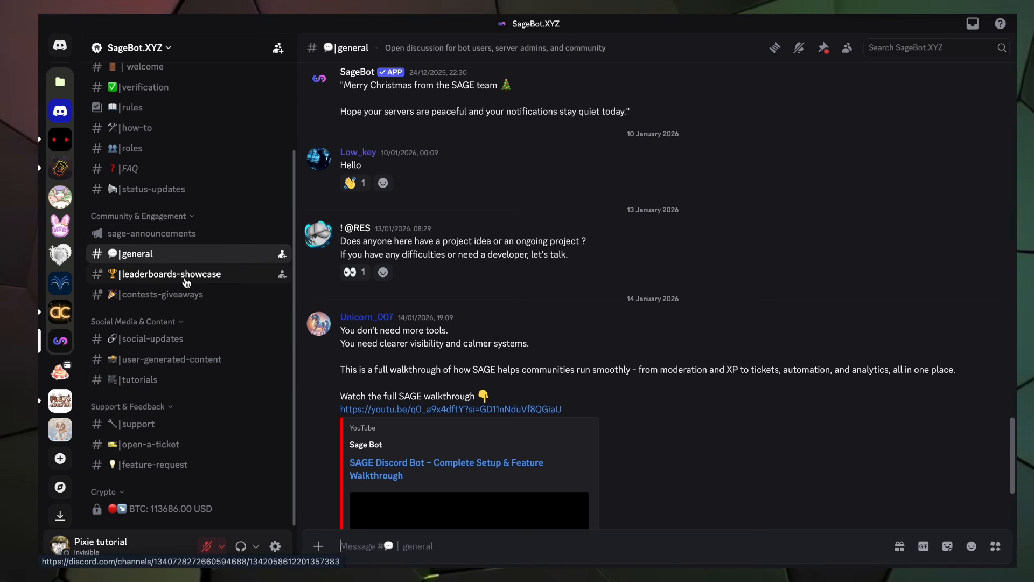
click(178, 422)
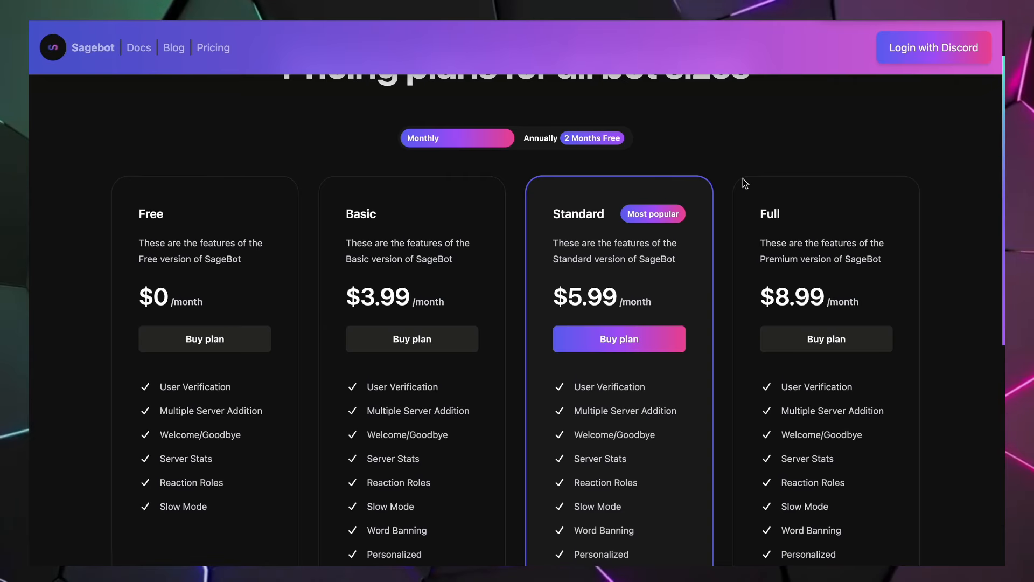
Compare the annual and monthly prices of the SageBot pricing plans and look over the features of each plan
click(544, 139)
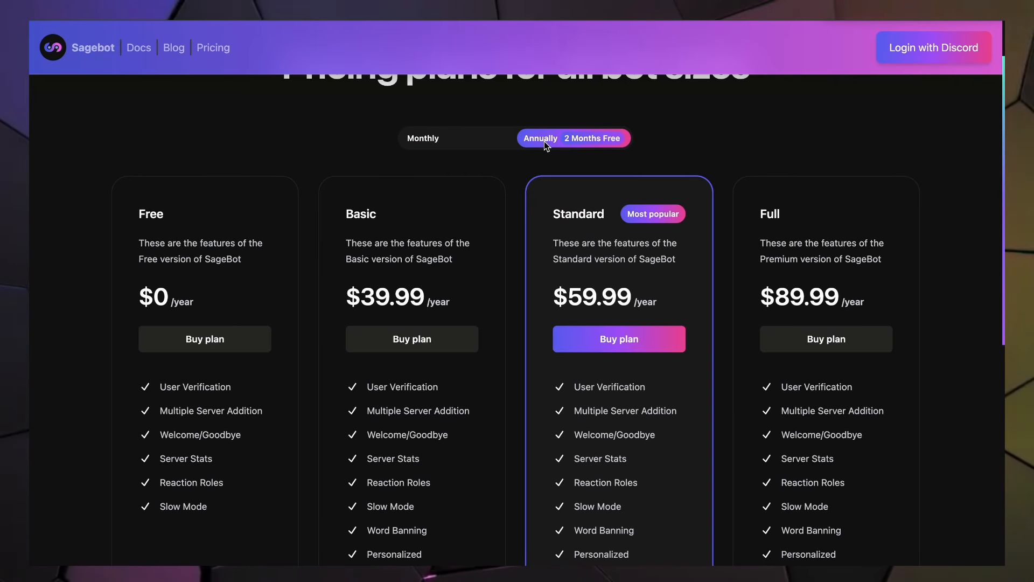
click(480, 143)
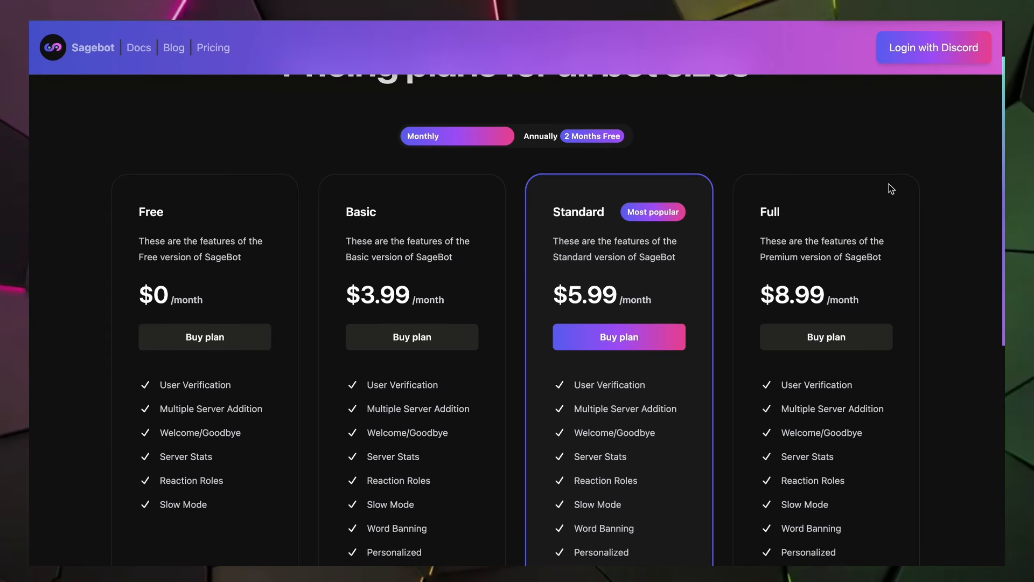
scroll(891, 186, down, 1)
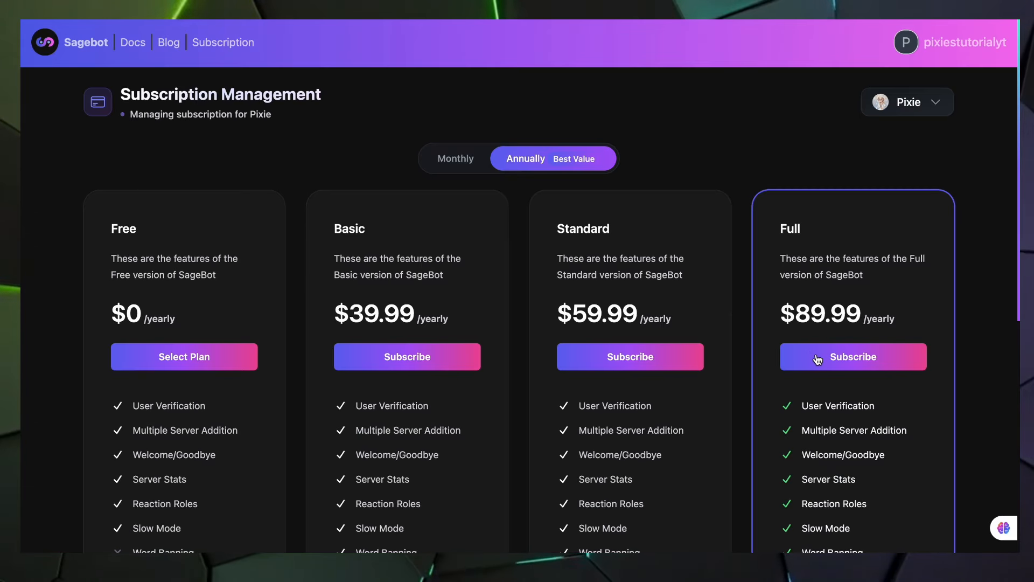
Open the checkout for the yearly Full plan and apply the discount code PIXIE25
click(818, 359)
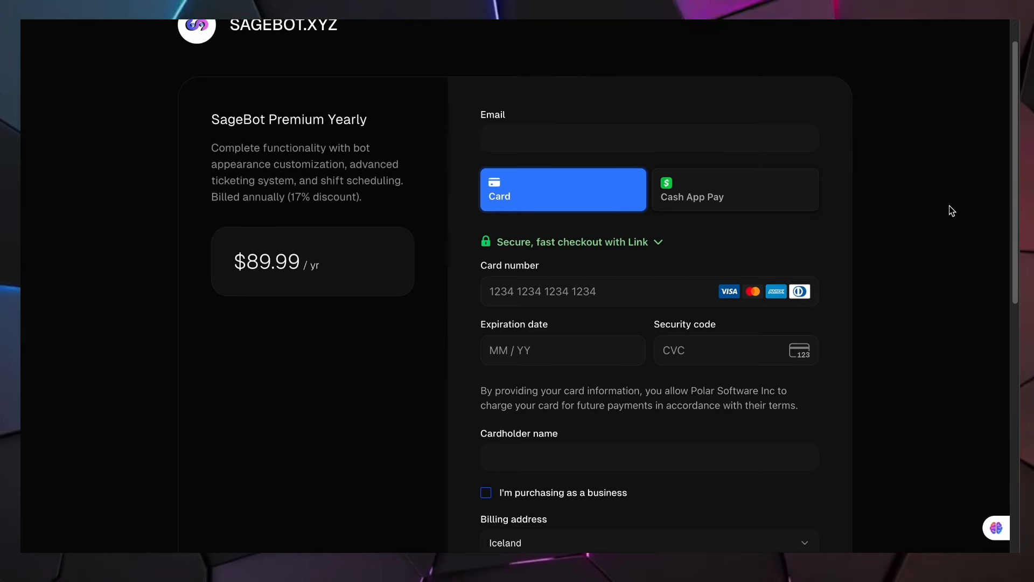
scroll(952, 210, down, 6)
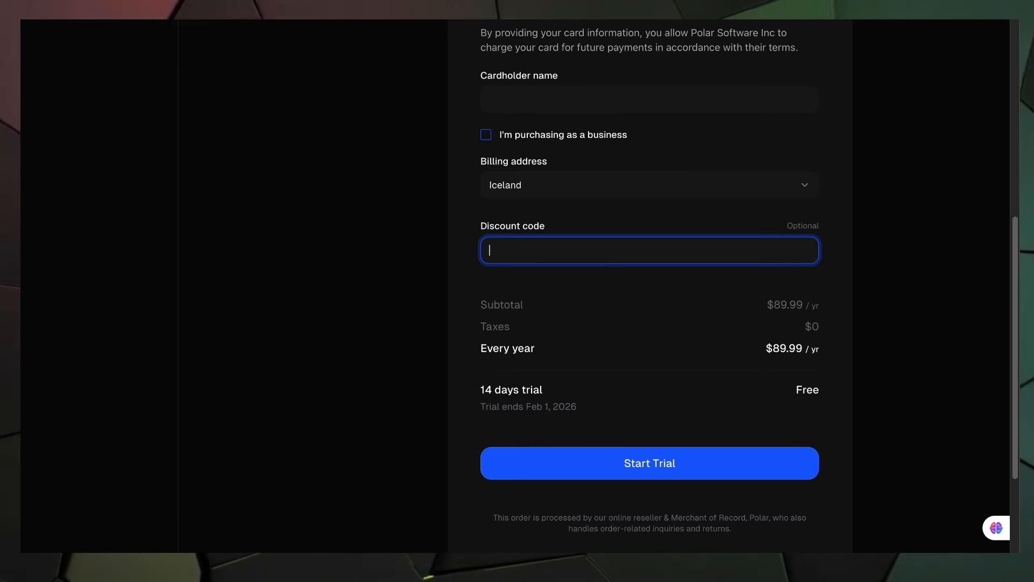
text(PIXIE25)
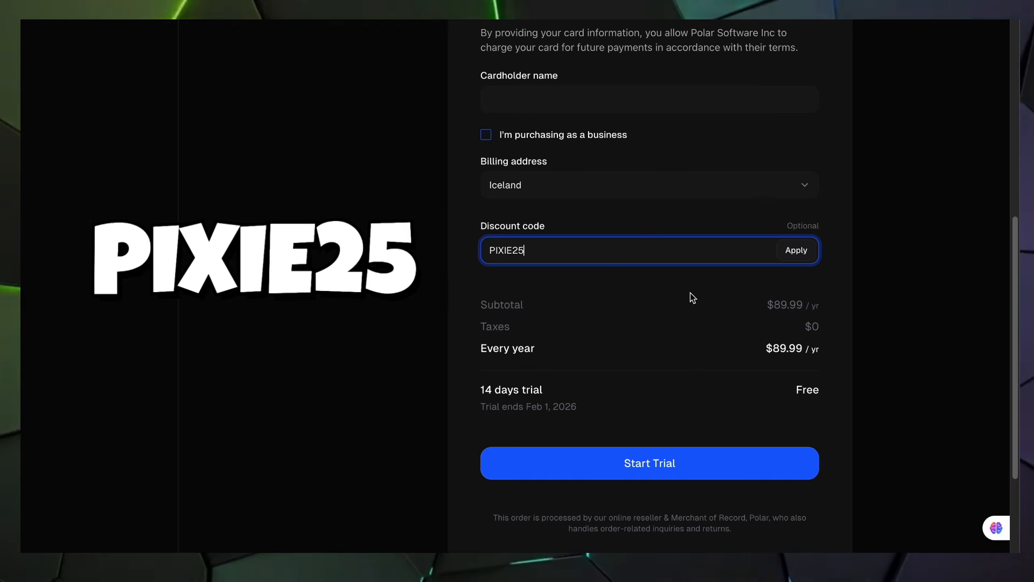
click(812, 262)
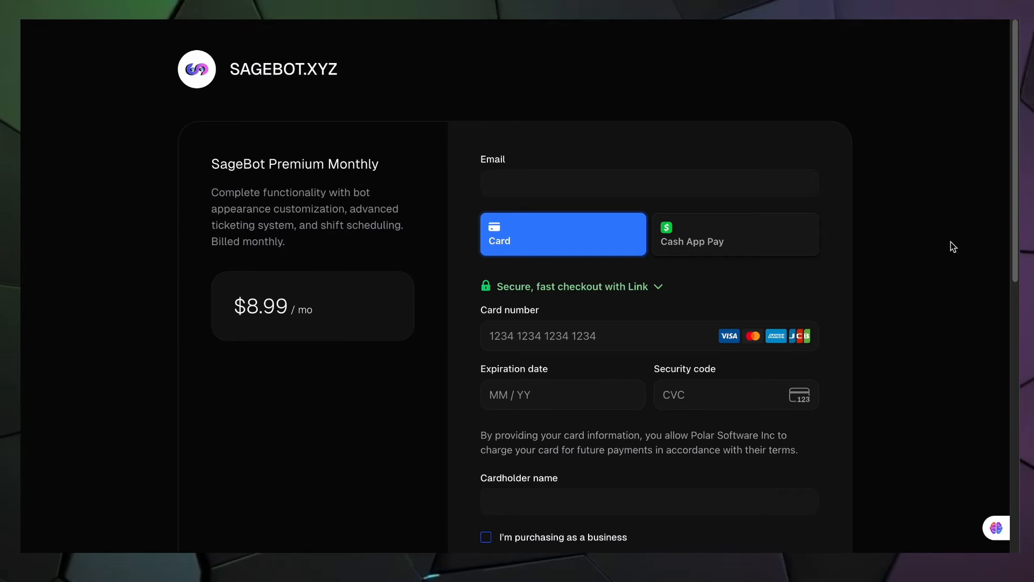
Apply the discount code PIXIE50 in the SageBot Premium Monthly checkout and review the price breakdown
scroll(951, 247, down, 5)
click(711, 350)
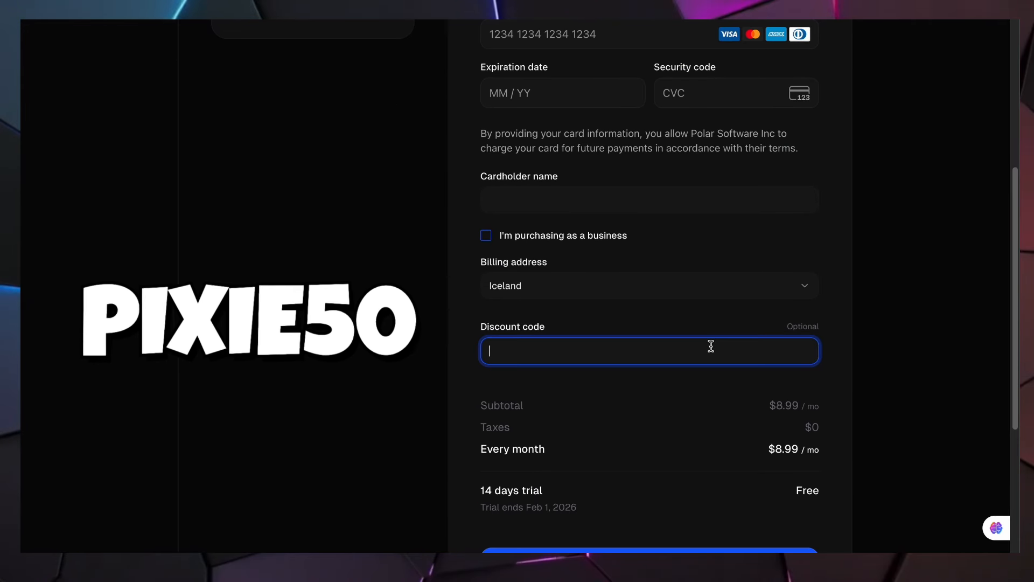
text(PIXIE50)
click(796, 351)
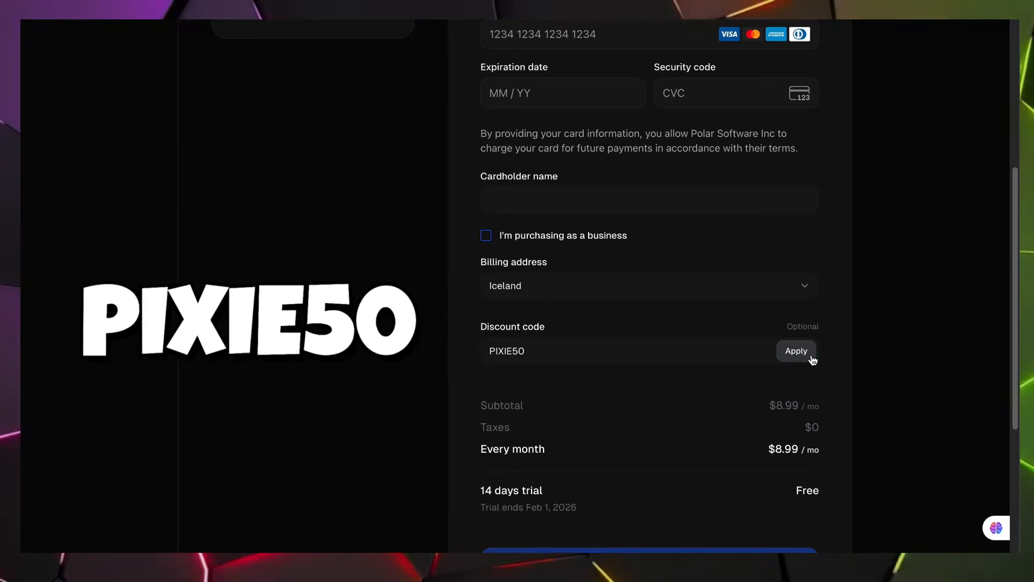
scroll(803, 479, down, 1)
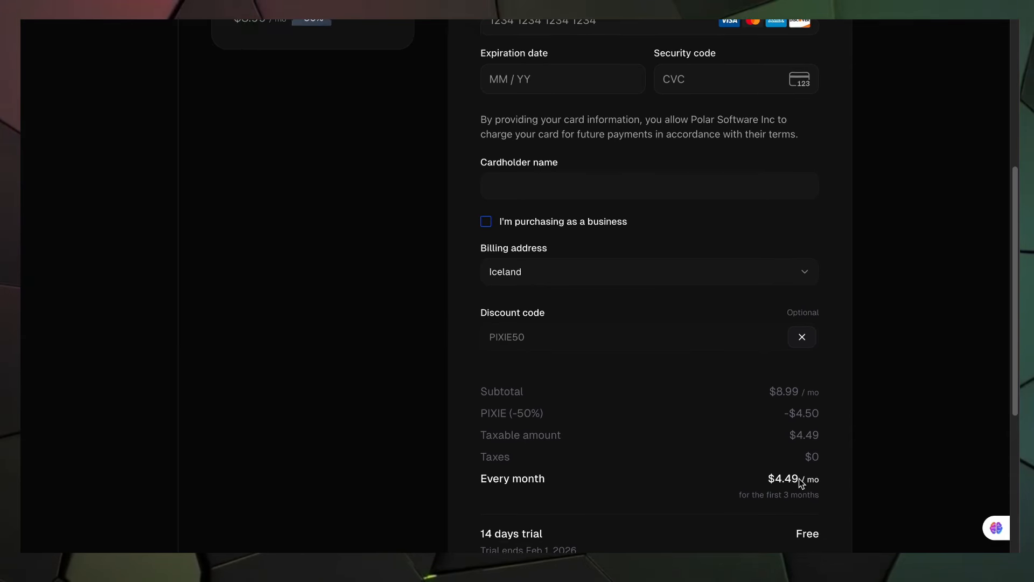
scroll(800, 478, down, 1)
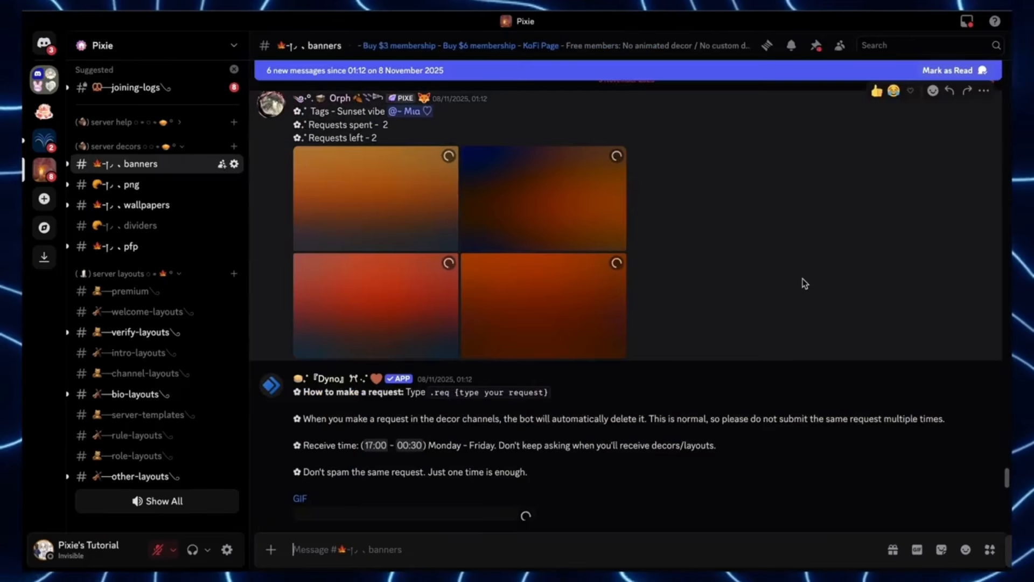
Browse the banners, png, wallpapers and dividers channels of the Pixie Discord server and view an approved join application
scroll(801, 287, up, 4)
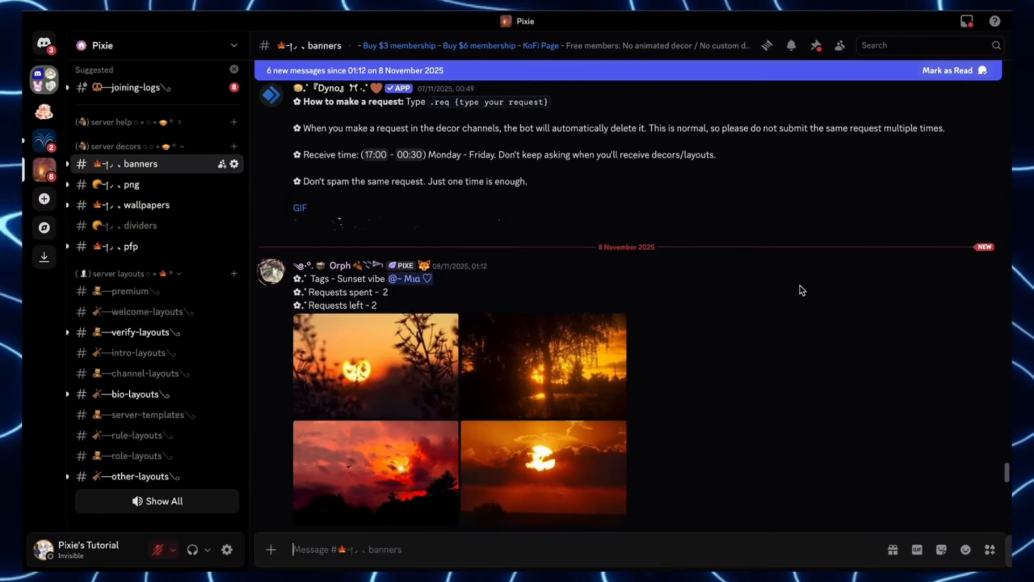
click(132, 186)
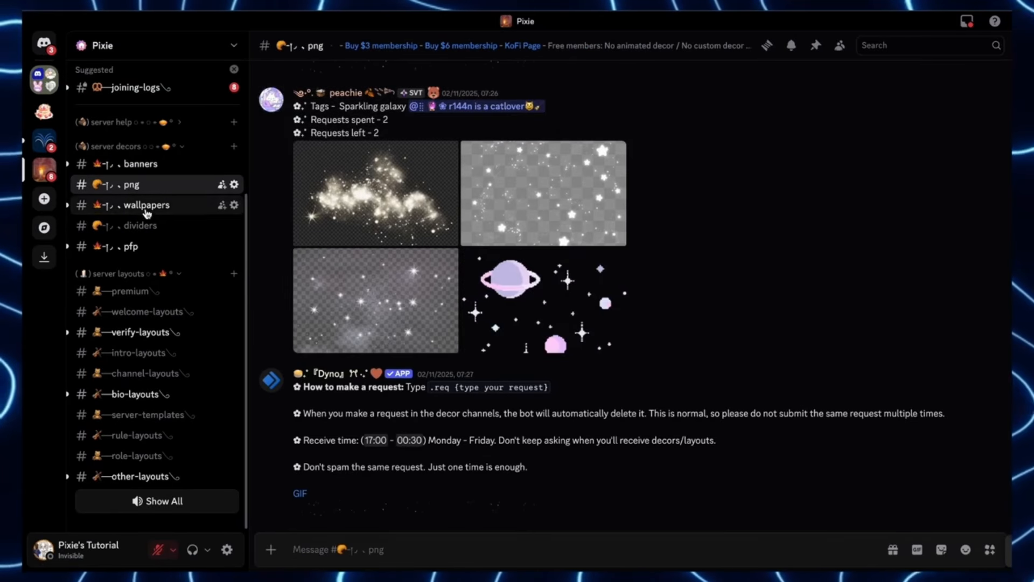
click(147, 210)
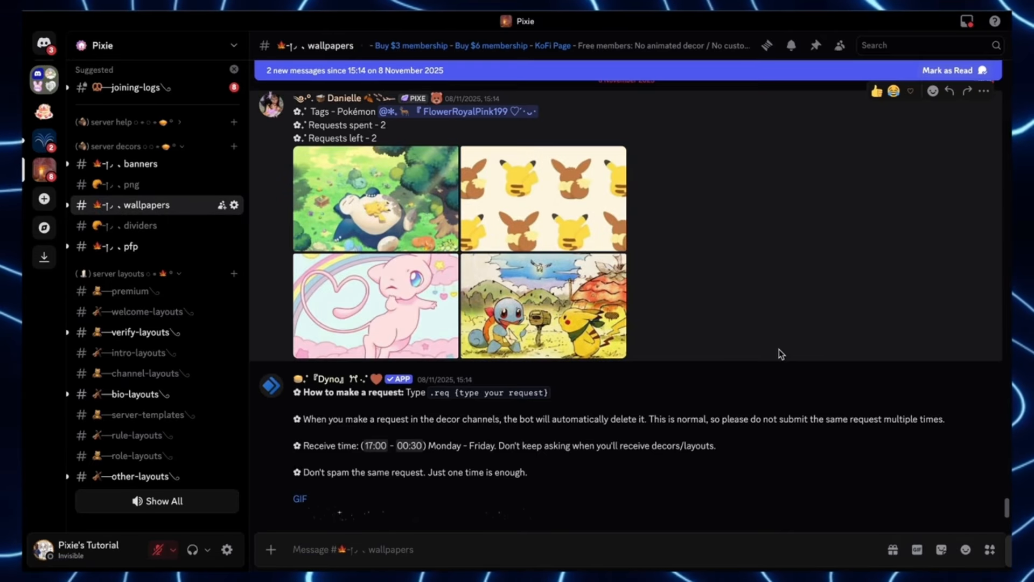
click(153, 229)
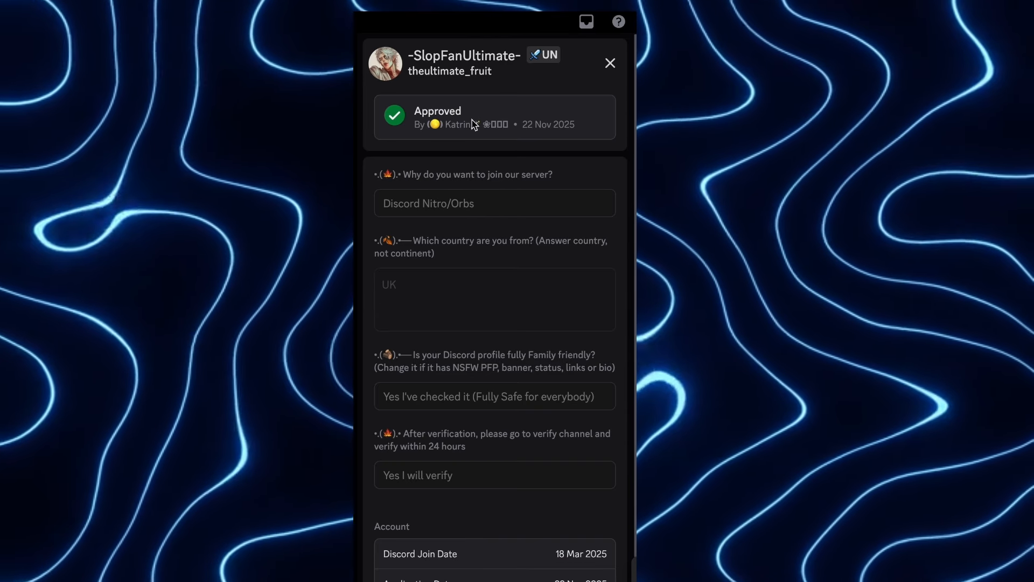
scroll(540, 301, down, 1)
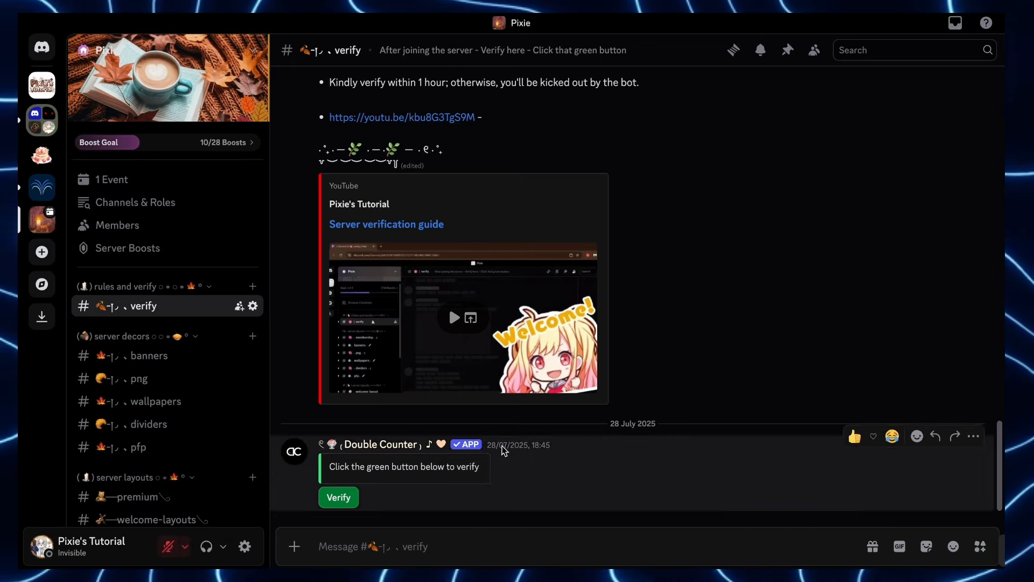
Start verification in the Pixie server's verify channel and browse the requests in the welcome layout and banner channels
click(339, 497)
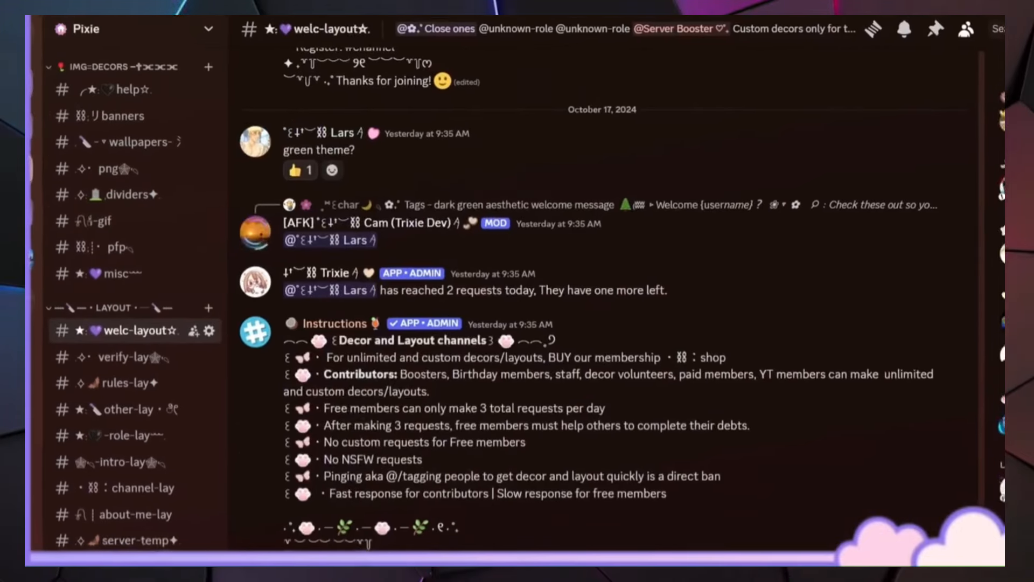
scroll(592, 296, up, 5)
scroll(593, 296, up, 10)
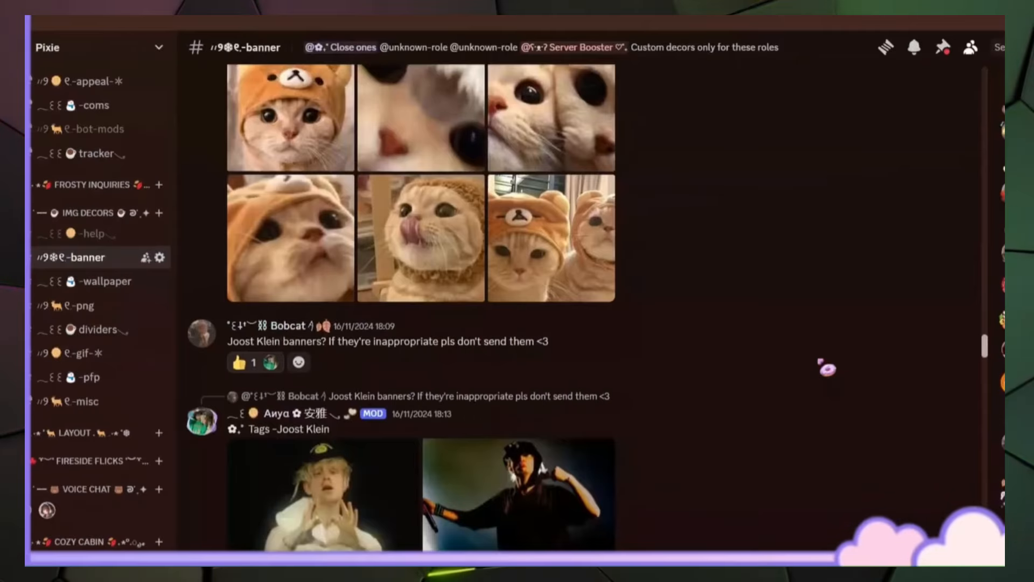
scroll(826, 368, up, 3)
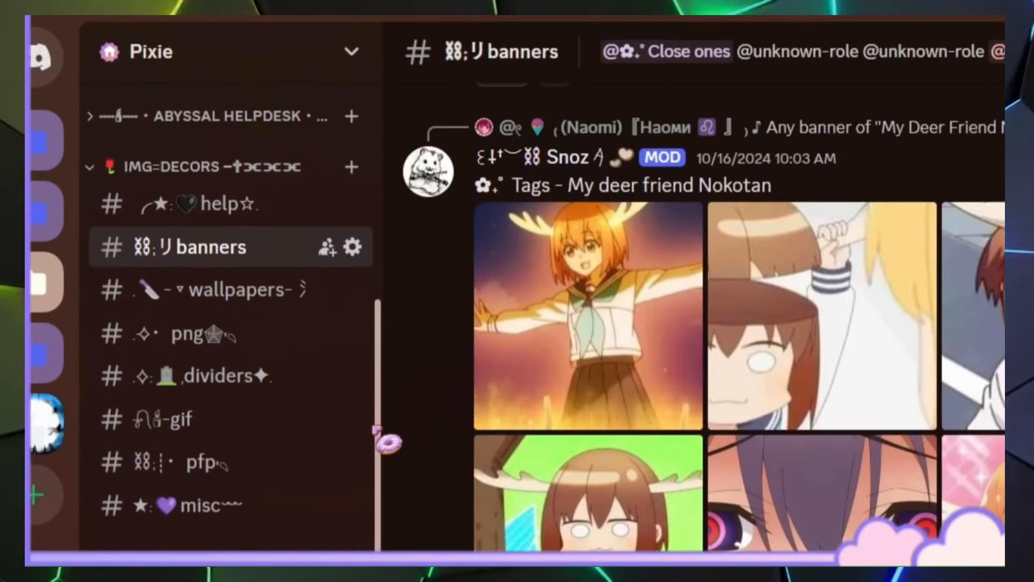
scroll(232, 323, down, 1)
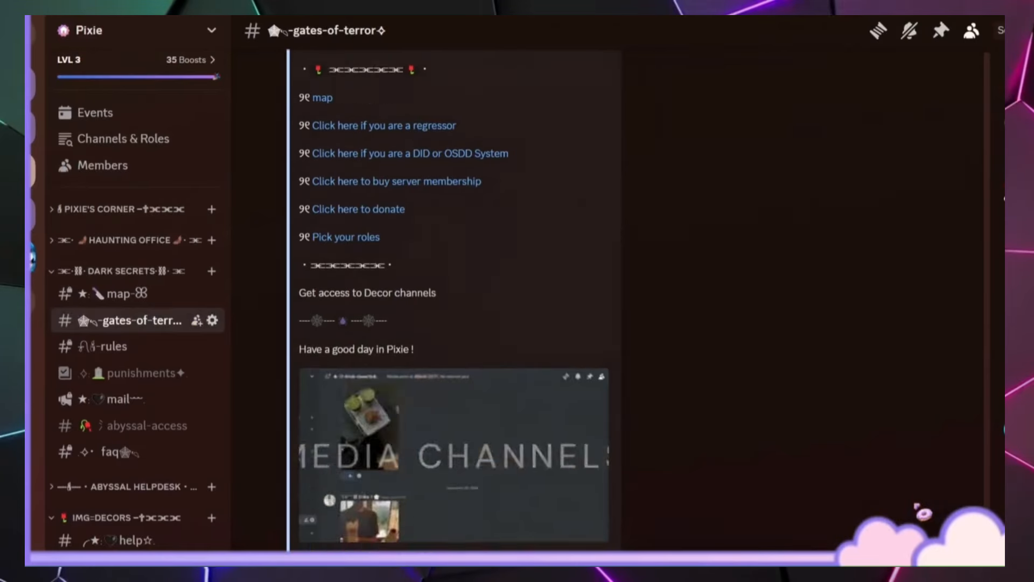
Look over the welcome message in the gates-of-terror channel and the reaction role messages in the abyssal-access channel
scroll(452, 296, up, 3)
scroll(452, 297, down, 5)
scroll(452, 297, up, 12)
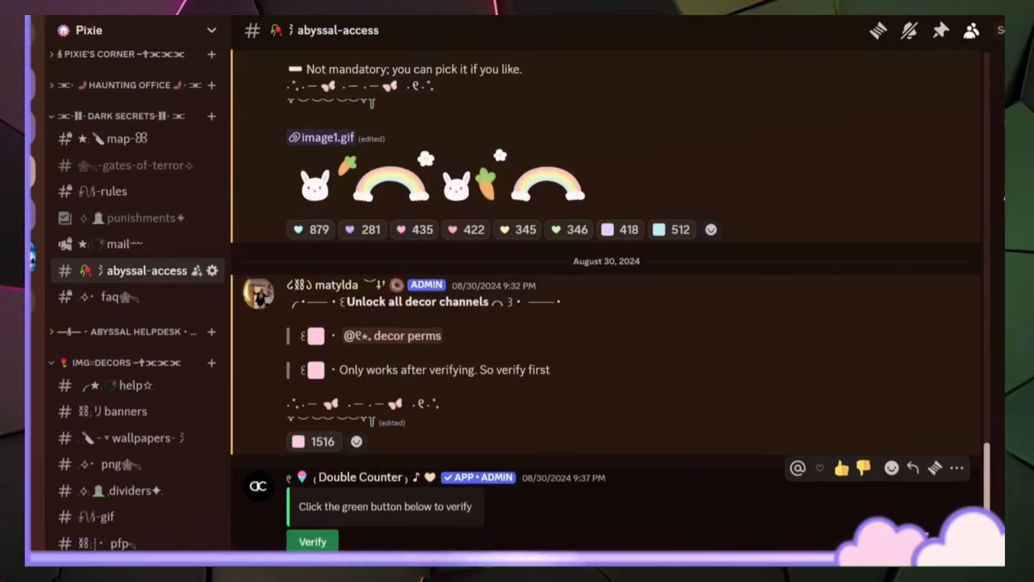
scroll(609, 296, up, 12)
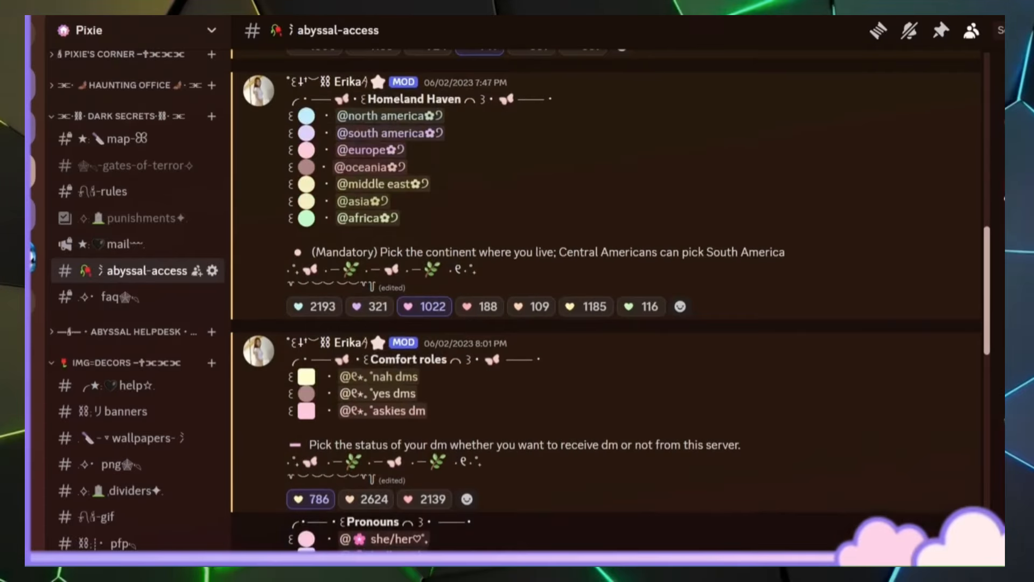